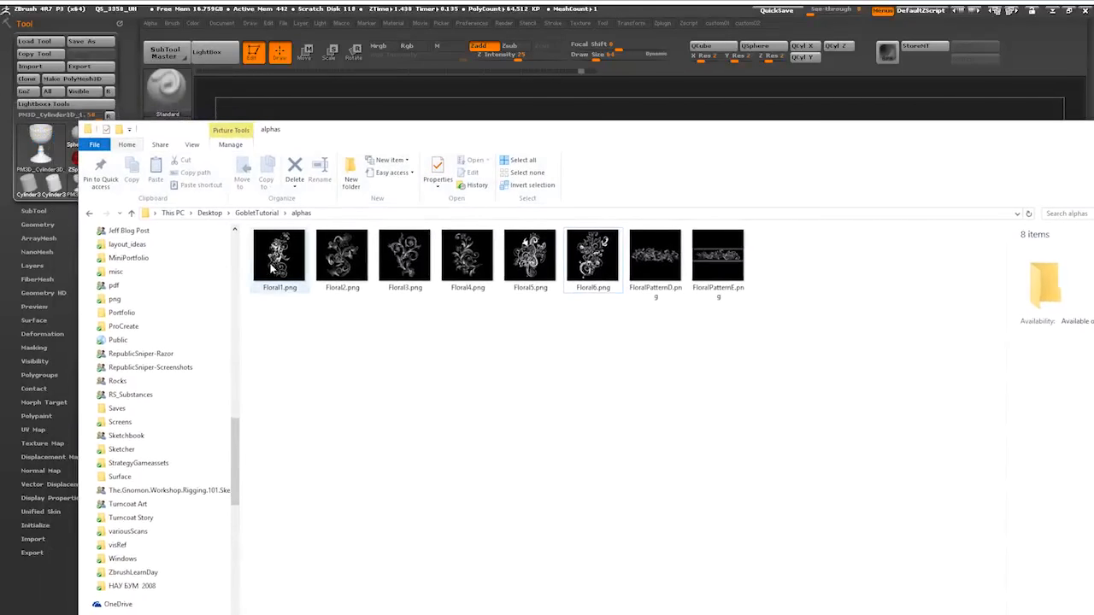
Step: Preview Floral1.png full size and browse through the neighbouring floral alpha images
{"action": "double_click", "coordinate": [274, 267]}
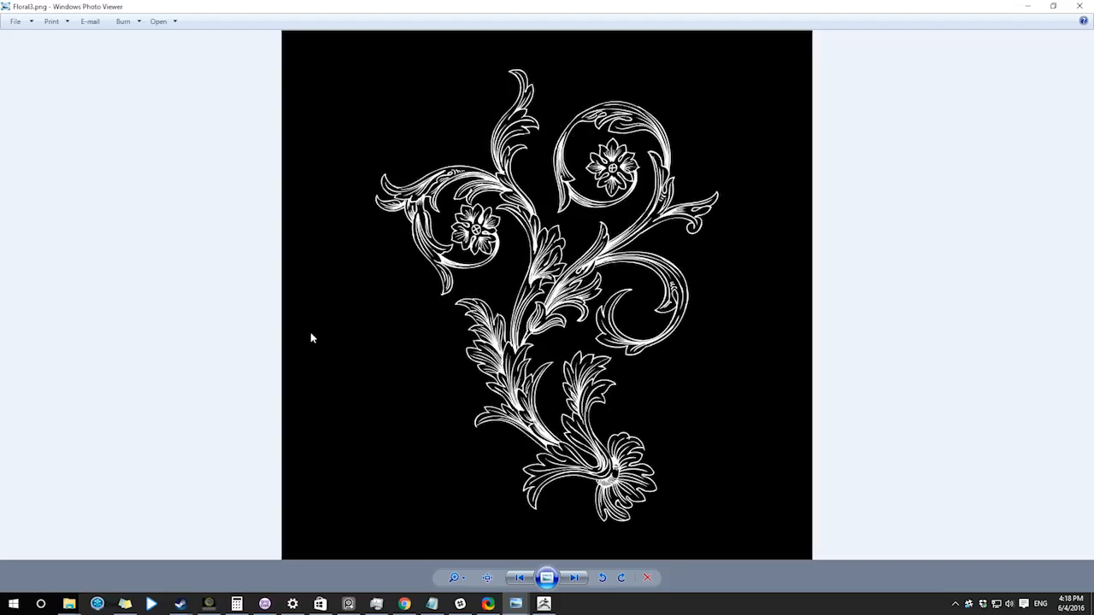
{"action": "key", "text": "Right"}
{"action": "key", "text": "Right"}
{"action": "key", "text": "Right"}
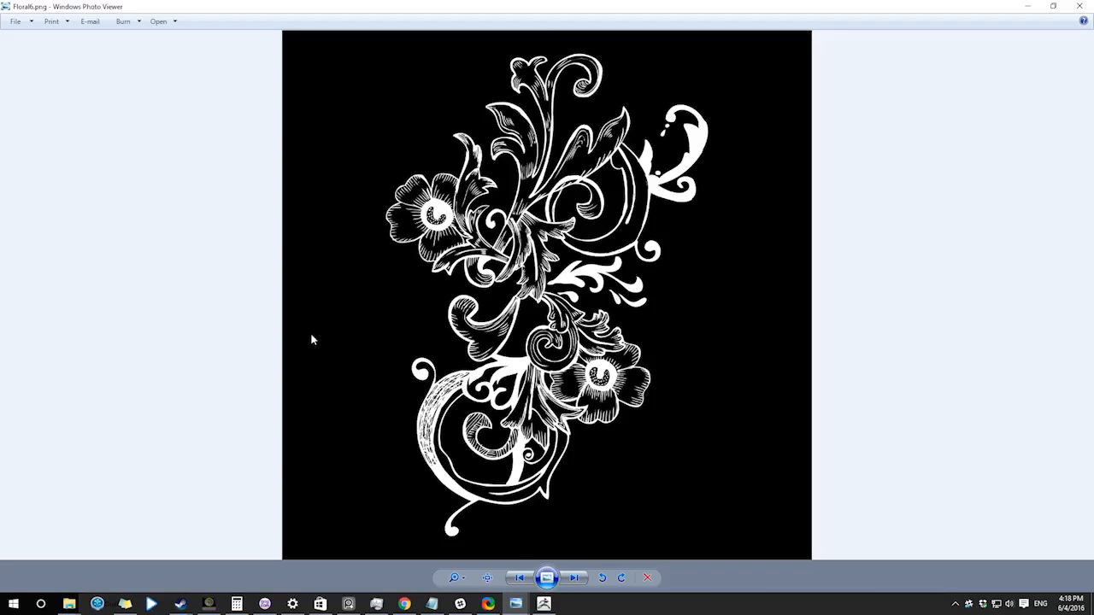
{"action": "key", "text": "Right"}
{"action": "key", "text": "Right"}
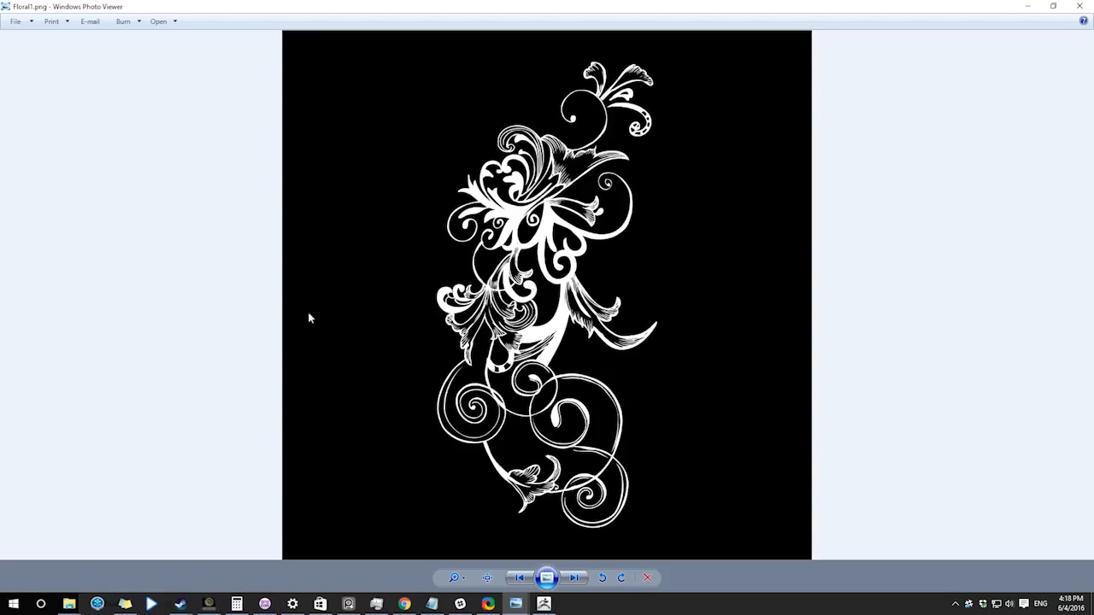
{"action": "left_click", "coordinate": [1078, 7]}
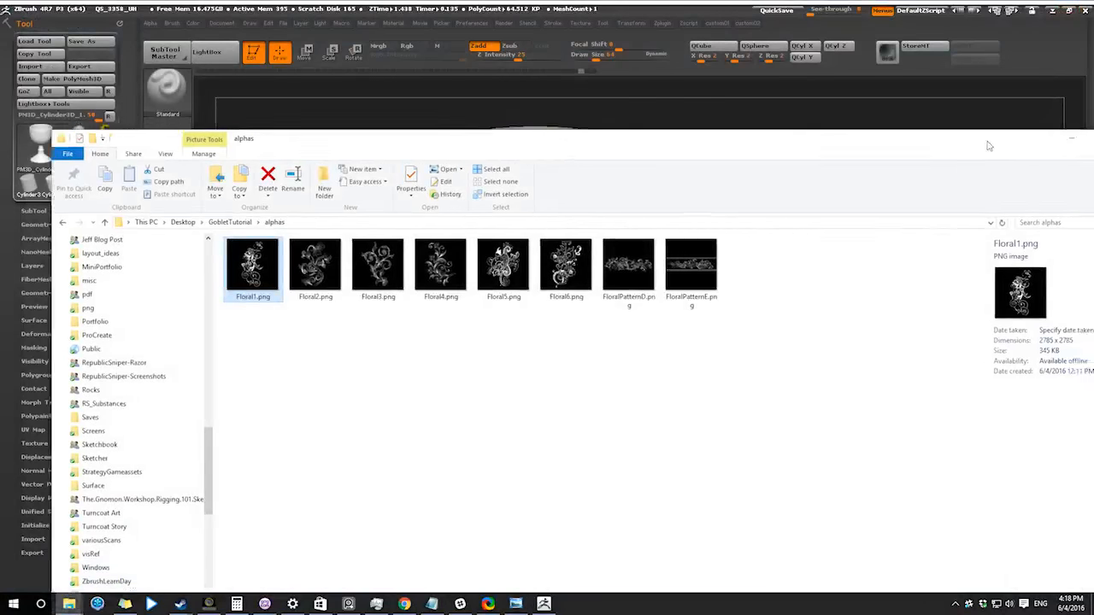
Step: Close the tutorial folder window and return to the goblet in ZBrush
{"action": "left_click_drag", "start_coordinate": [171, 117], "coordinate": [52, 210]}
{"action": "left_click", "coordinate": [750, 209]}
{"action": "left_click_drag", "start_coordinate": [367, 342], "coordinate": [337, 395]}
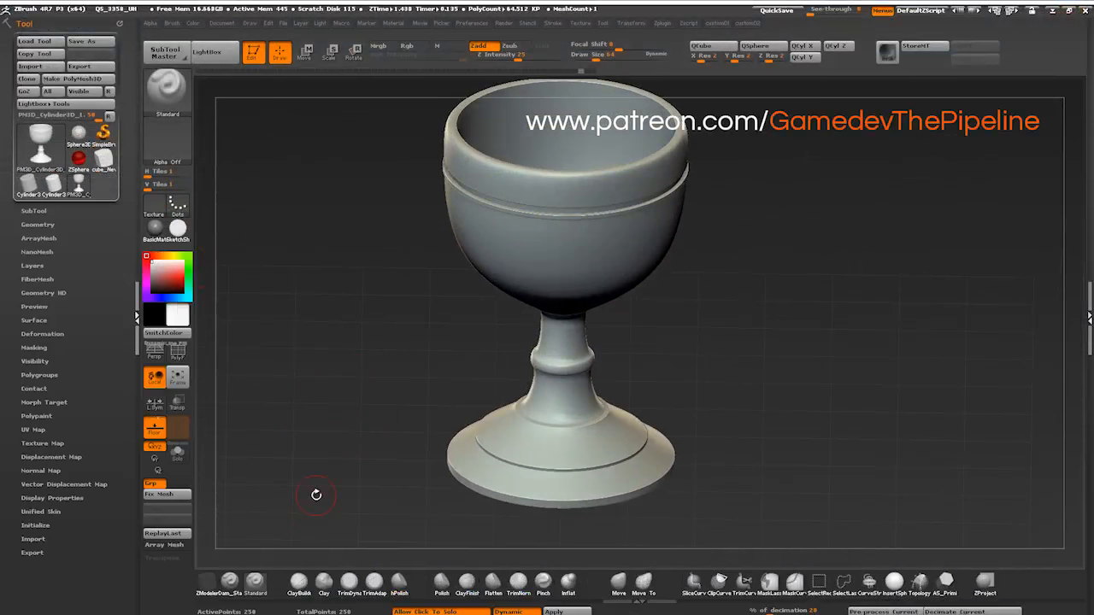
Step: Import Floral1.png from GobletTutorial/alphas as the current alpha
{"action": "mouse_move", "coordinate": [320, 328]}
{"action": "left_mouse_down"}
{"action": "mouse_move", "coordinate": [318, 379]}
{"action": "mouse_move", "coordinate": [272, 326]}
{"action": "left_mouse_up"}
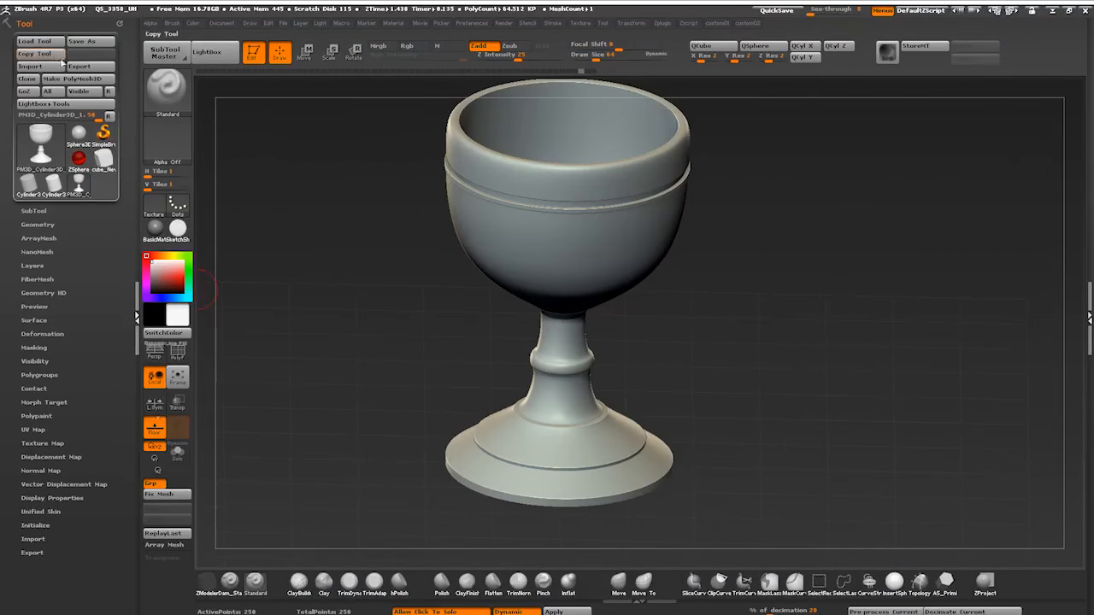
{"action": "left_click", "coordinate": [150, 23]}
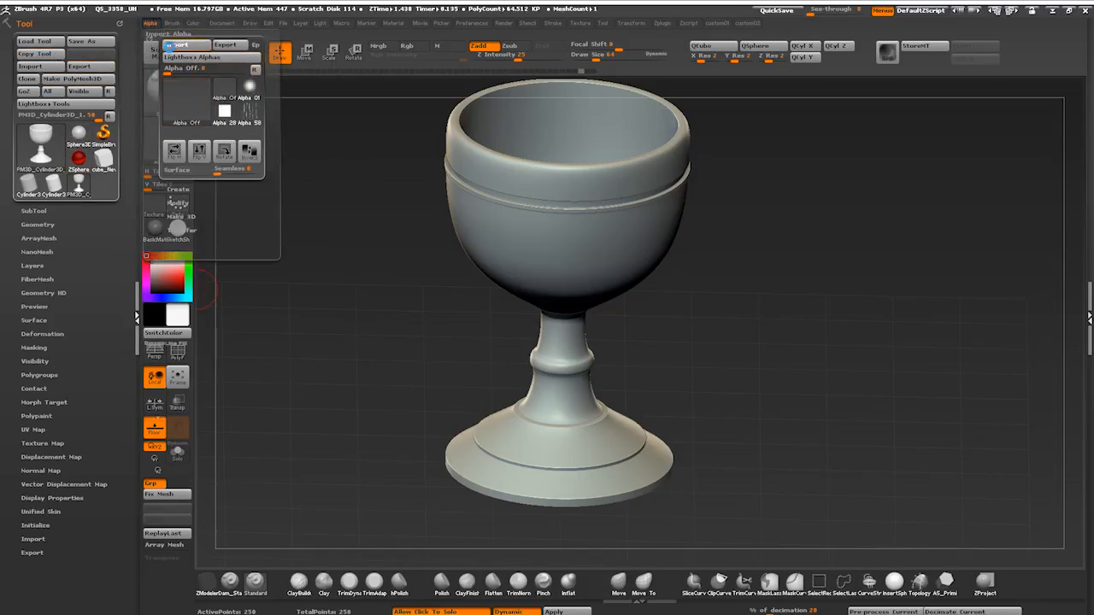
{"action": "left_click", "coordinate": [175, 44]}
{"action": "left_click", "coordinate": [46, 267]}
{"action": "double_click", "coordinate": [188, 248]}
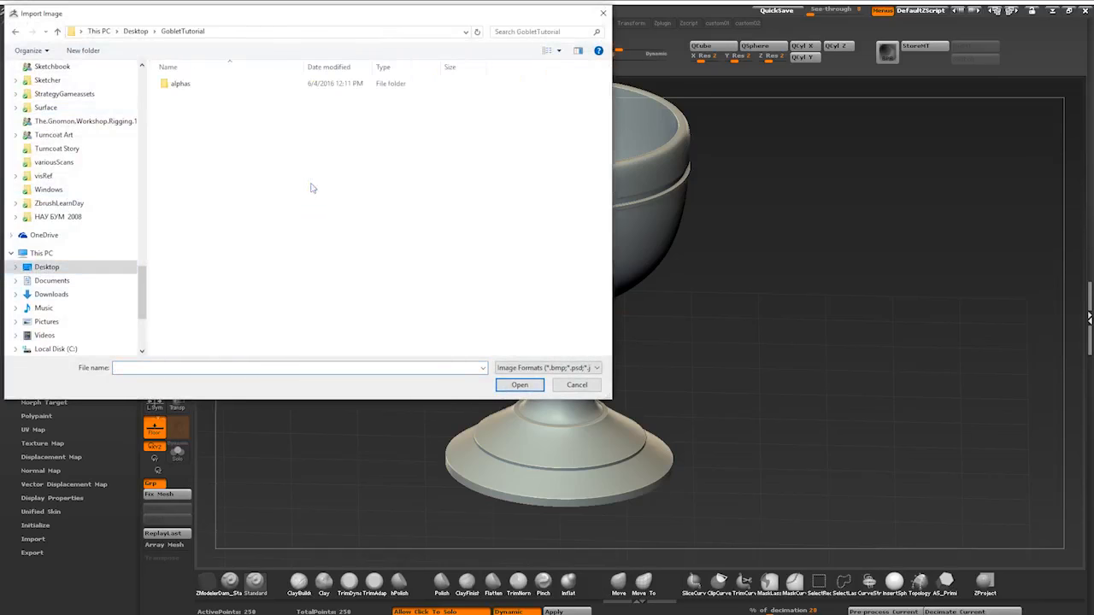
{"action": "double_click", "coordinate": [184, 97]}
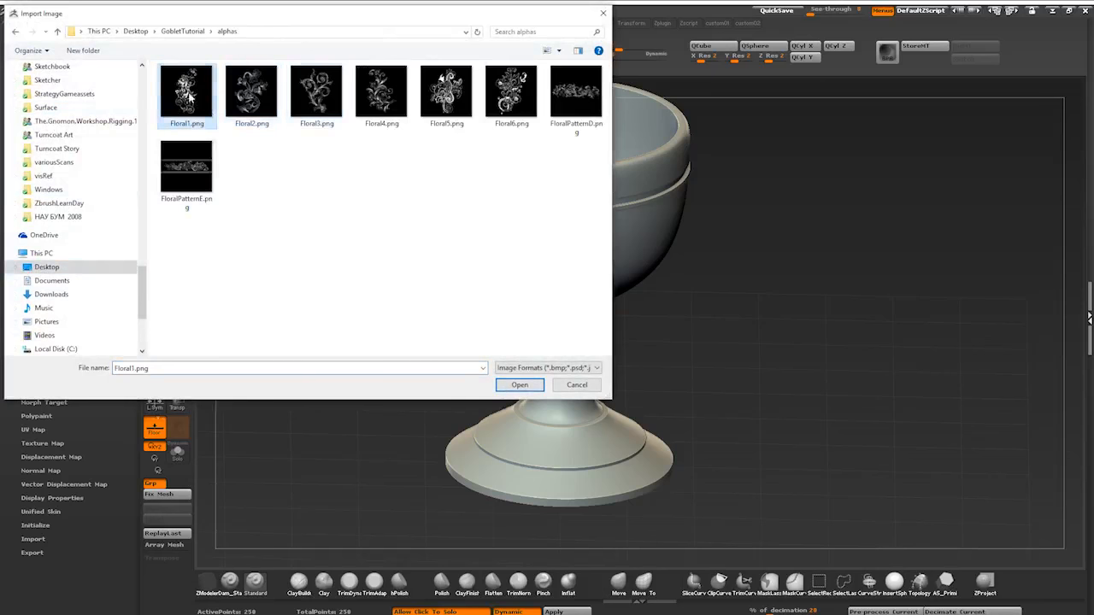
{"action": "double_click", "coordinate": [190, 97]}
Step: Dock the Alpha palette beside the canvas and reveal its Make 3D options
{"action": "left_click", "coordinate": [151, 23]}
{"action": "left_click_drag", "start_coordinate": [151, 34], "coordinate": [25, 209]}
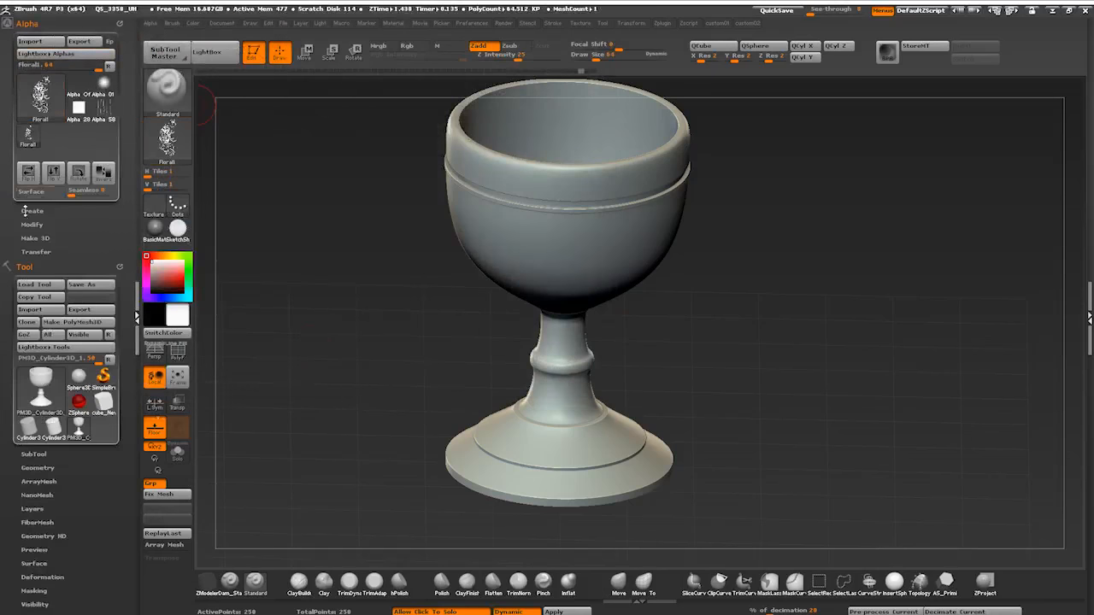
{"action": "left_click", "coordinate": [34, 238]}
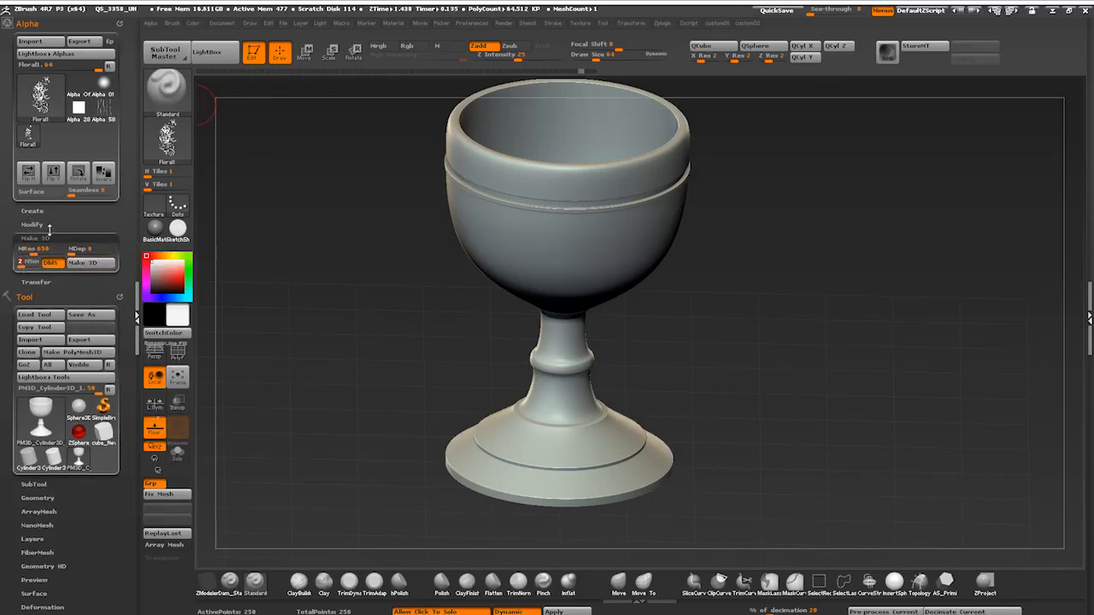
Step: Generate a 3D mesh from the floral alpha and rotate it to a frontal view
{"action": "left_click", "coordinate": [93, 262]}
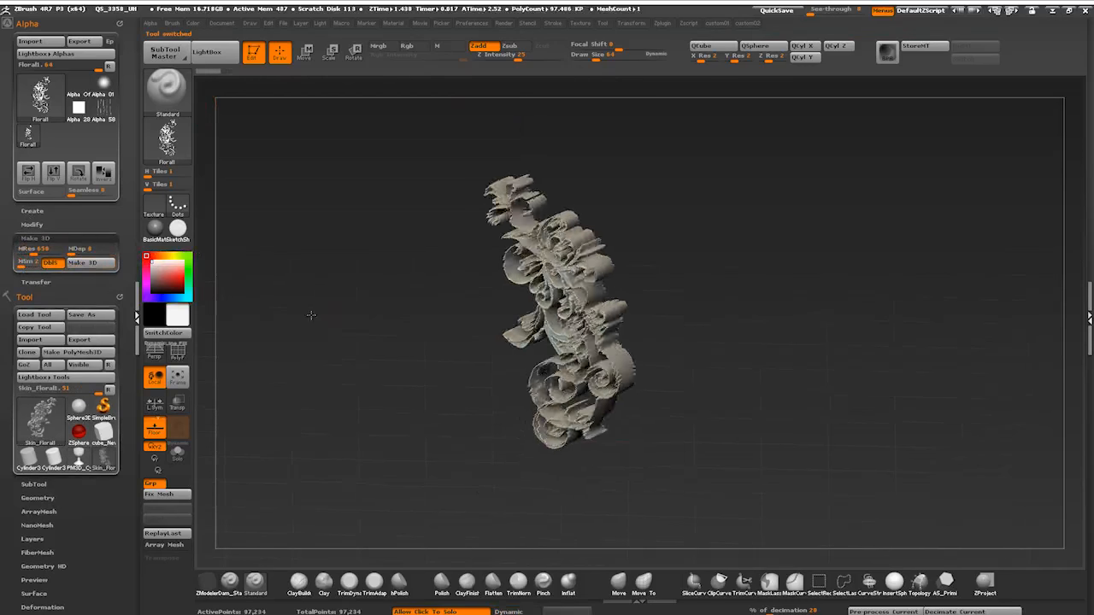
{"action": "mouse_move", "coordinate": [312, 316]}
{"action": "left_mouse_down"}
{"action": "mouse_move", "coordinate": [364, 381]}
{"action": "mouse_move", "coordinate": [350, 333]}
{"action": "left_mouse_up"}
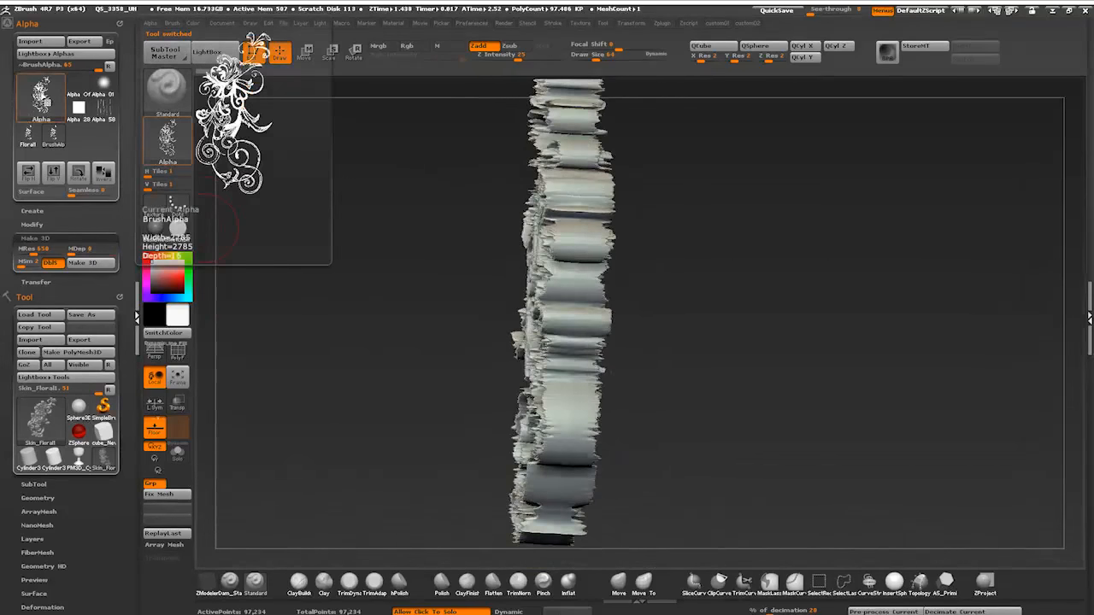
{"action": "mouse_move", "coordinate": [316, 295]}
{"action": "left_mouse_down"}
{"action": "mouse_move", "coordinate": [404, 367]}
{"action": "mouse_move", "coordinate": [444, 367]}
{"action": "left_mouse_up"}
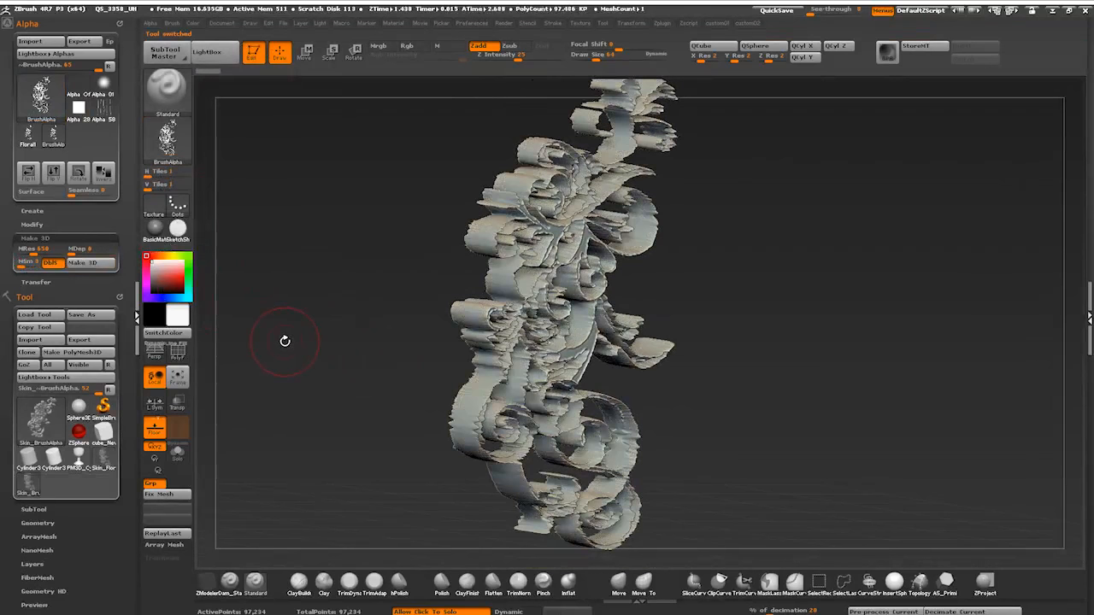
{"action": "left_click_drag", "start_coordinate": [284, 341], "coordinate": [277, 337]}
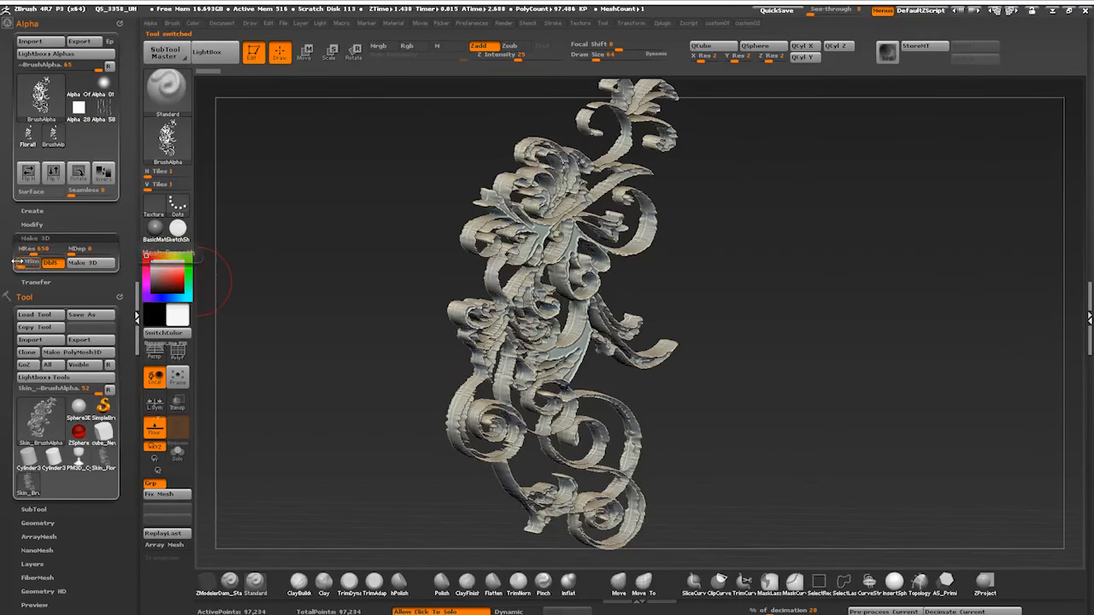
Step: Adjust the Make 3D depth setting and regenerate a cleaner, thinner floral relief
{"action": "left_click", "coordinate": [18, 261]}
{"action": "left_click", "coordinate": [92, 263]}
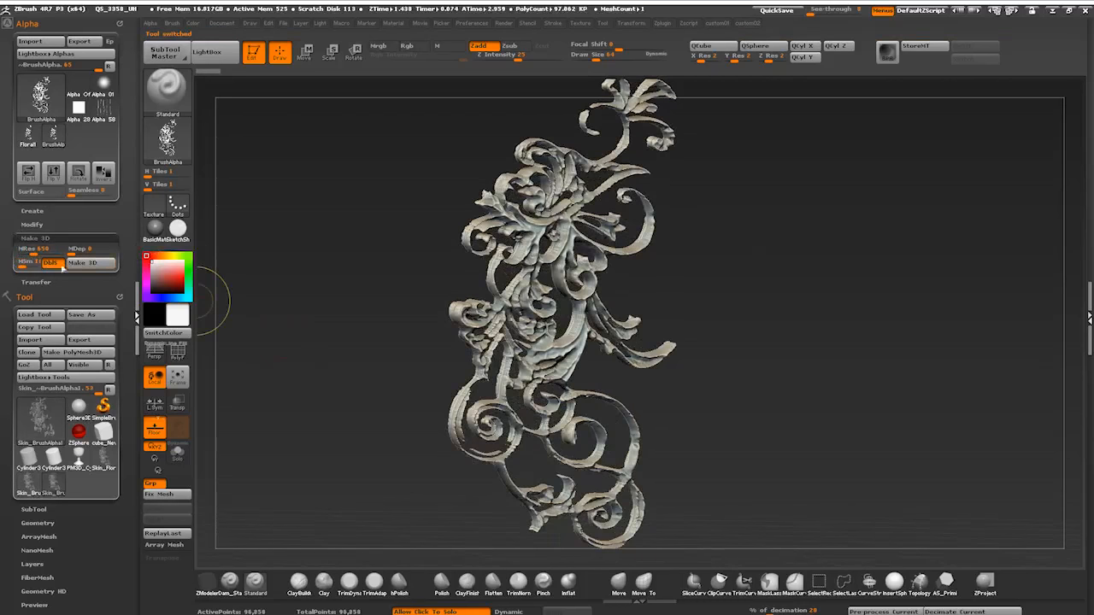
{"action": "left_click", "coordinate": [99, 342]}
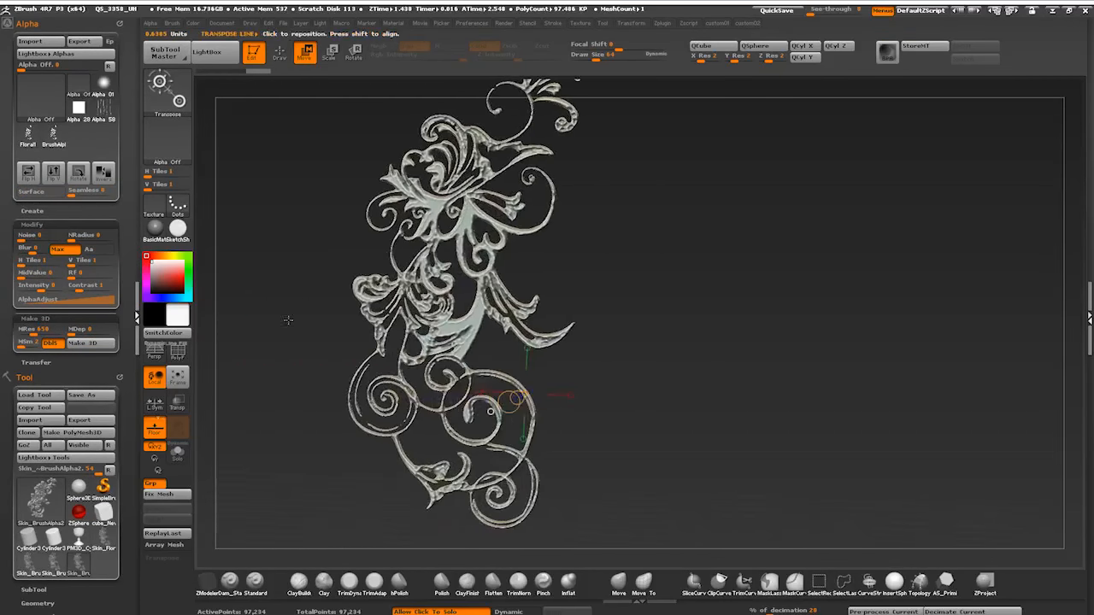
Step: Frame the floral mesh front-on and show its polyframe wireframe
{"action": "left_click_drag", "start_coordinate": [598, 299], "coordinate": [599, 214], "text": "alt"}
{"action": "mouse_move", "coordinate": [559, 362]}
{"action": "left_mouse_down", "text": "alt"}
{"action": "mouse_move", "coordinate": [249, 374]}
{"action": "mouse_move", "coordinate": [441, 424]}
{"action": "mouse_move", "coordinate": [376, 411]}
{"action": "mouse_move", "coordinate": [488, 411]}
{"action": "mouse_move", "coordinate": [402, 380]}
{"action": "mouse_move", "coordinate": [342, 389]}
{"action": "mouse_move", "coordinate": [330, 414]}
{"action": "mouse_move", "coordinate": [427, 368]}
{"action": "mouse_move", "coordinate": [350, 371]}
{"action": "mouse_move", "coordinate": [366, 381]}
{"action": "mouse_move", "coordinate": [359, 393]}
{"action": "left_mouse_up", "text": "alt"}
{"action": "key", "text": "shift+f"}
{"action": "key", "text": "shift+f"}
Step: Subdivide the floral ornament into a denser mesh and bring up its Geometry settings
{"action": "key", "text": "space"}
{"action": "left_click", "coordinate": [300, 135]}
{"action": "key", "text": "space"}
{"action": "left_click", "coordinate": [407, 360]}
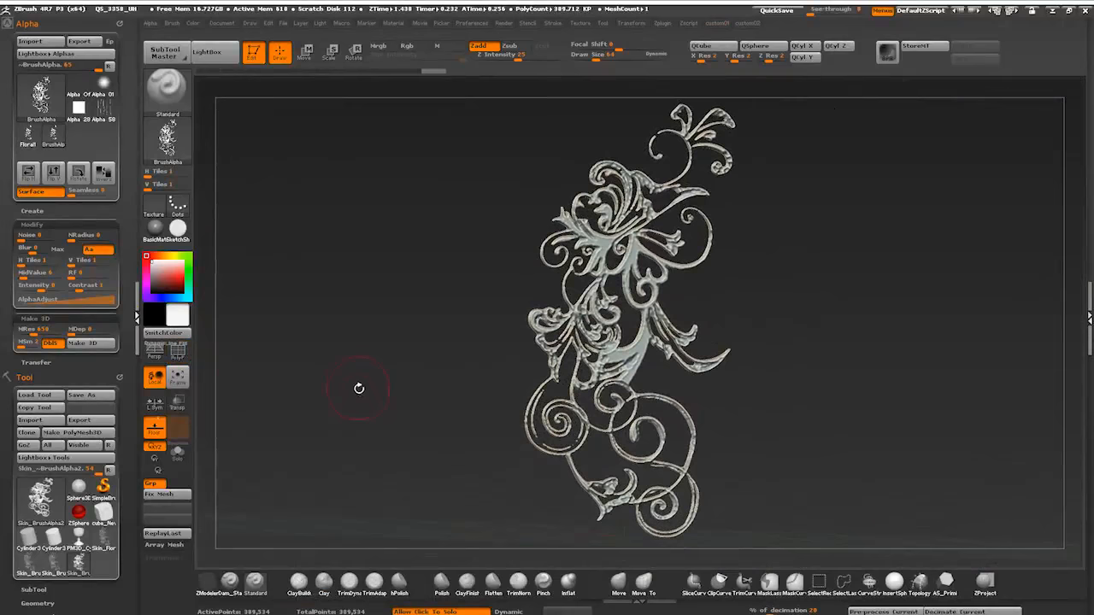
{"action": "scroll", "coordinate": [60, 342], "scroll_direction": "down", "scroll_amount": 5}
{"action": "left_click", "coordinate": [37, 159]}
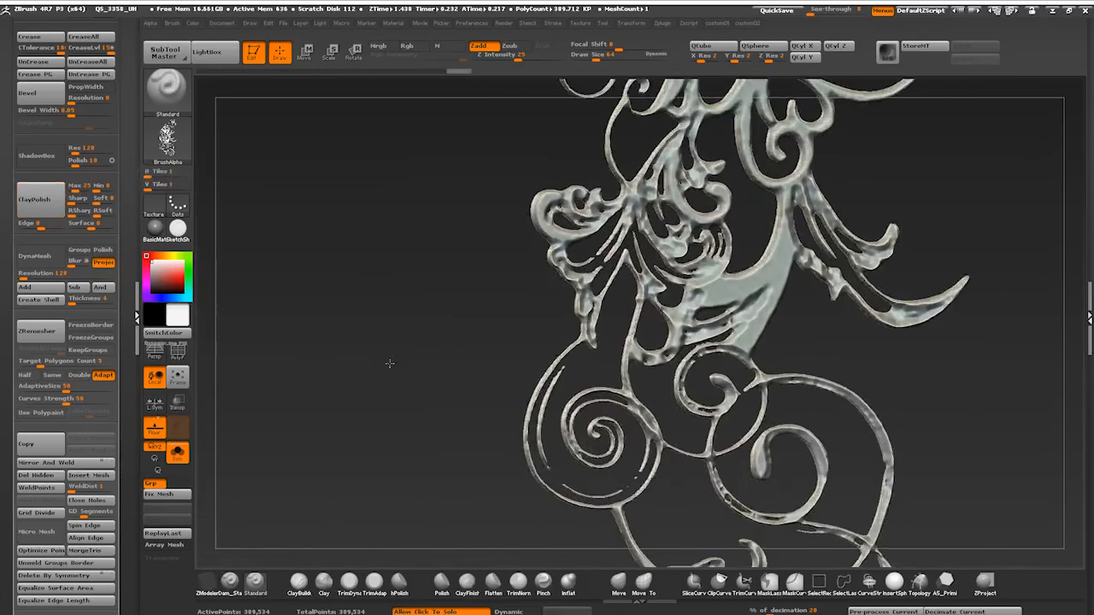
{"action": "scroll", "coordinate": [23, 351], "scroll_direction": "down", "scroll_amount": 8}
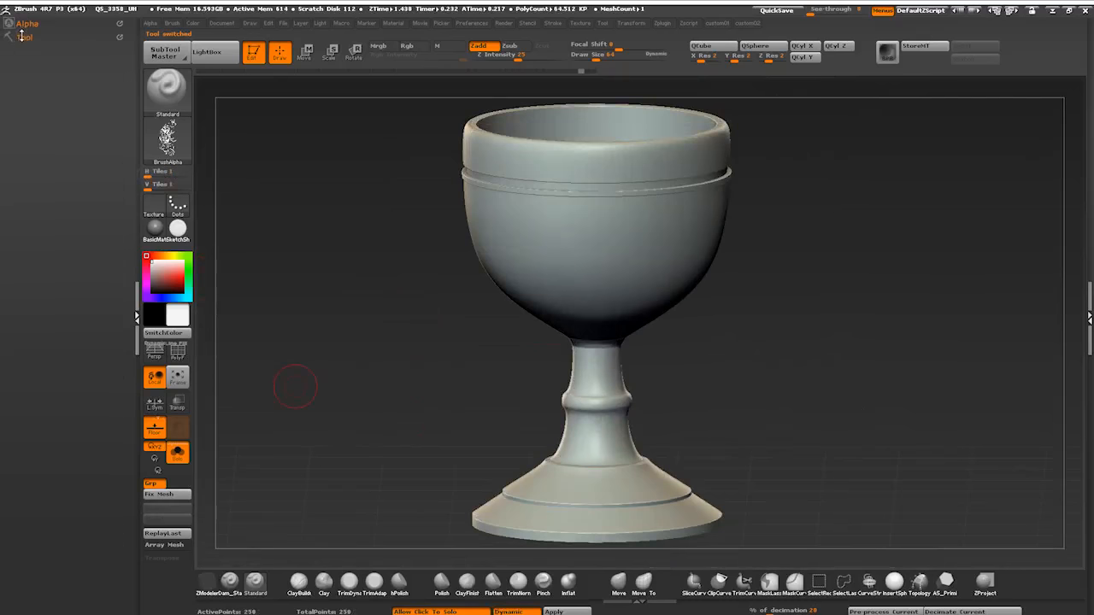
Step: Duplicate the goblet as a low-poly subtool with radial symmetry, viewed from above as an octagon
{"action": "left_click", "coordinate": [178, 353]}
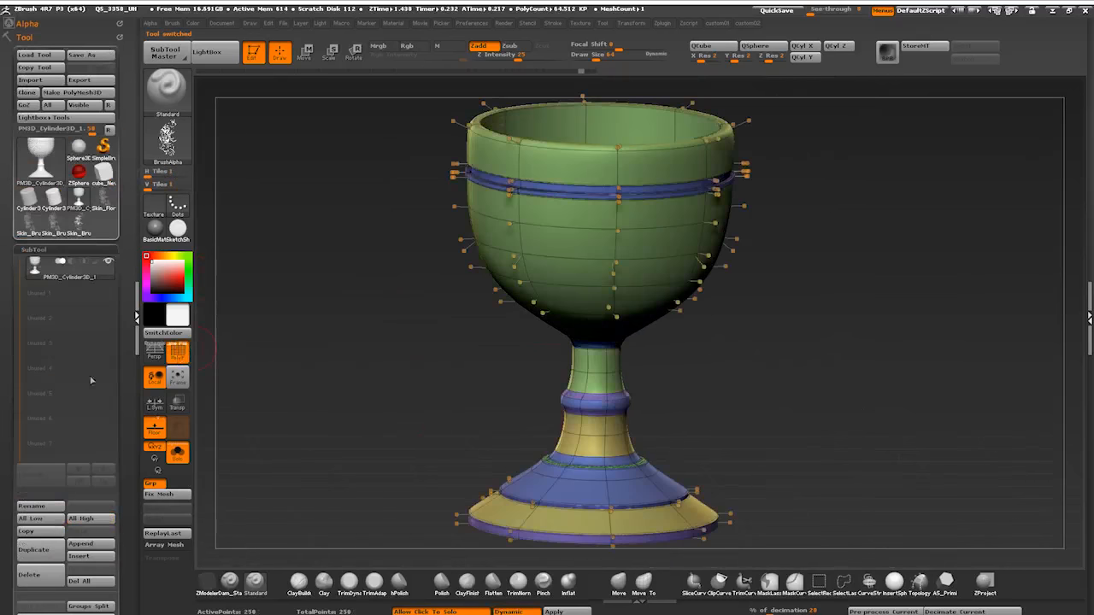
{"action": "left_click", "coordinate": [35, 295]}
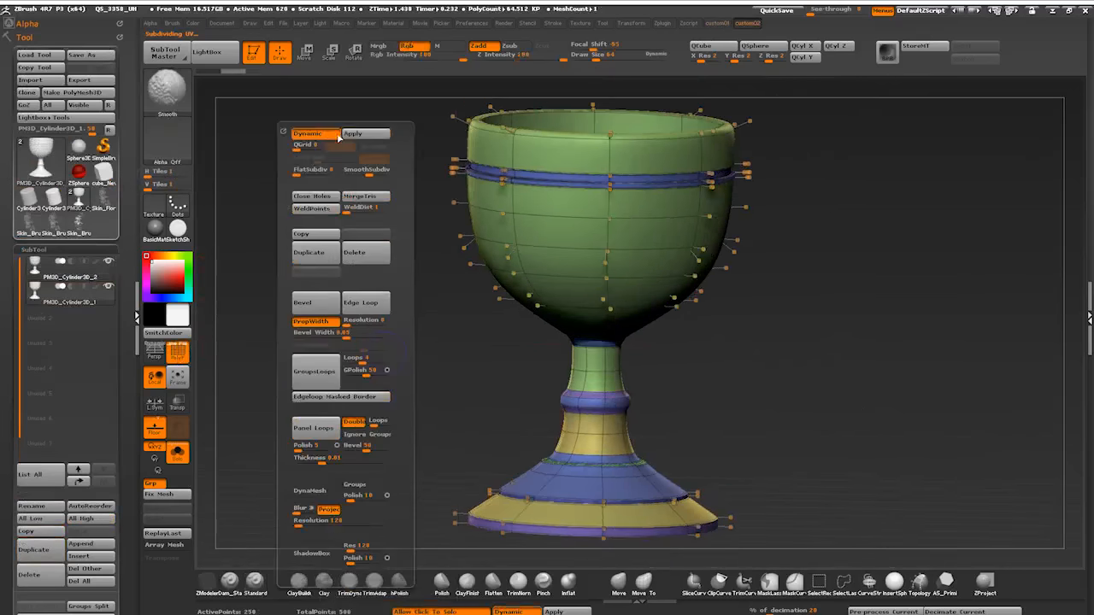
{"action": "key", "text": "space"}
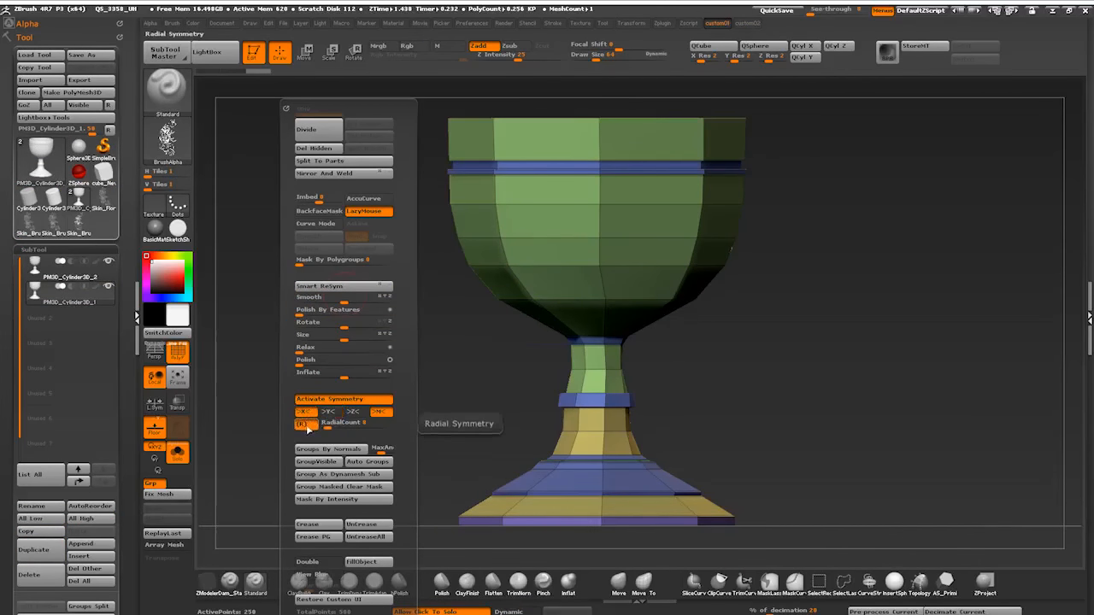
{"action": "left_click", "coordinate": [338, 359]}
{"action": "mouse_move", "coordinate": [257, 285]}
{"action": "right_mouse_down"}
{"action": "mouse_move", "coordinate": [397, 289]}
{"action": "mouse_move", "coordinate": [392, 444]}
{"action": "mouse_move", "coordinate": [394, 420]}
{"action": "mouse_move", "coordinate": [413, 436]}
{"action": "right_mouse_up"}
Step: Inspect the octagonal goblet from top and front, undoing a stray mask stroke
{"action": "key", "text": "space"}
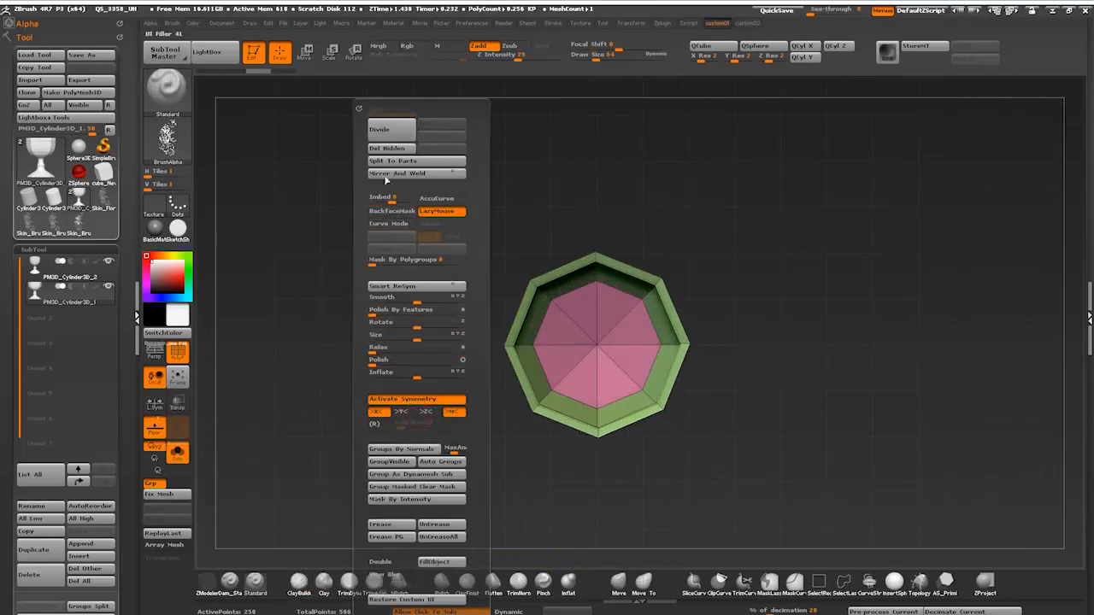
{"action": "right_click_drag", "start_coordinate": [479, 453], "coordinate": [472, 499], "text": "alt"}
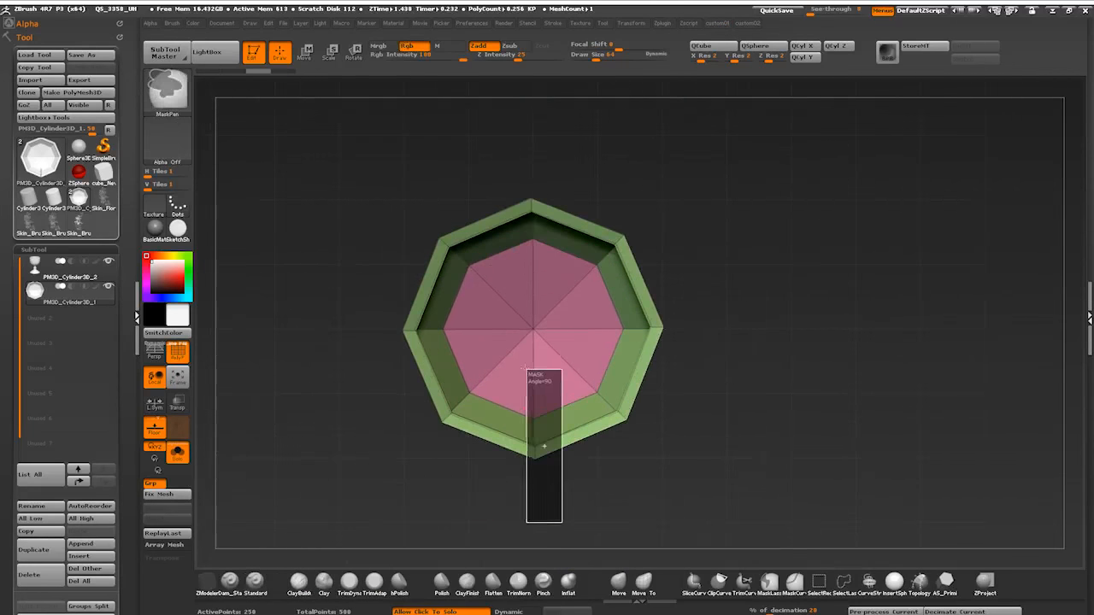
{"action": "left_click_drag", "start_coordinate": [544, 446], "coordinate": [541, 494], "text": "ctrl"}
{"action": "key", "text": "ctrl+z"}
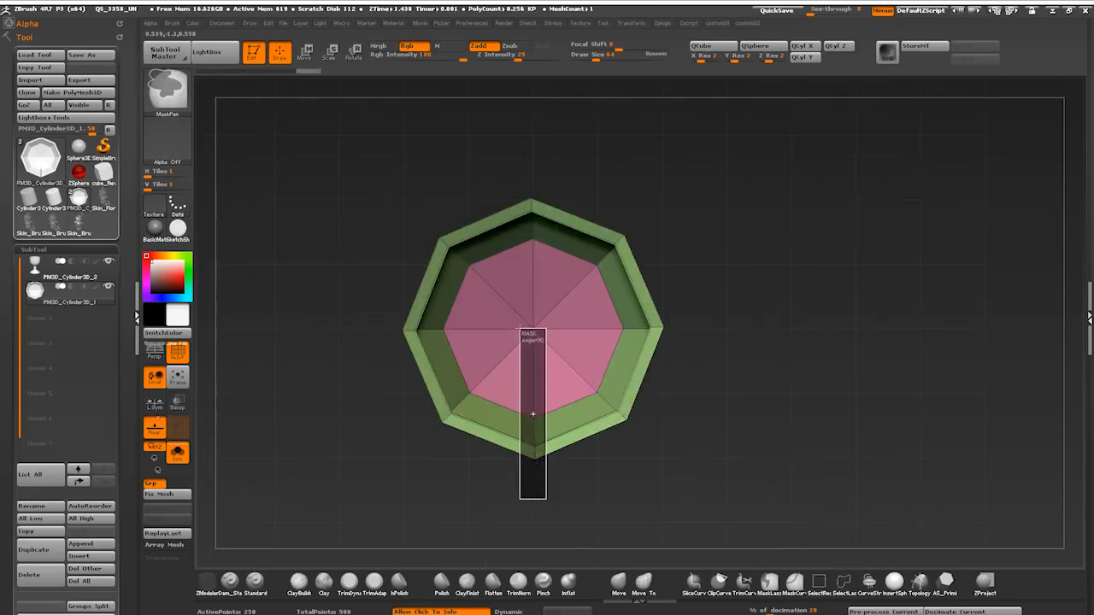
{"action": "left_click_drag", "start_coordinate": [533, 415], "coordinate": [533, 491], "text": "ctrl"}
{"action": "right_click_drag", "start_coordinate": [478, 411], "coordinate": [319, 322]}
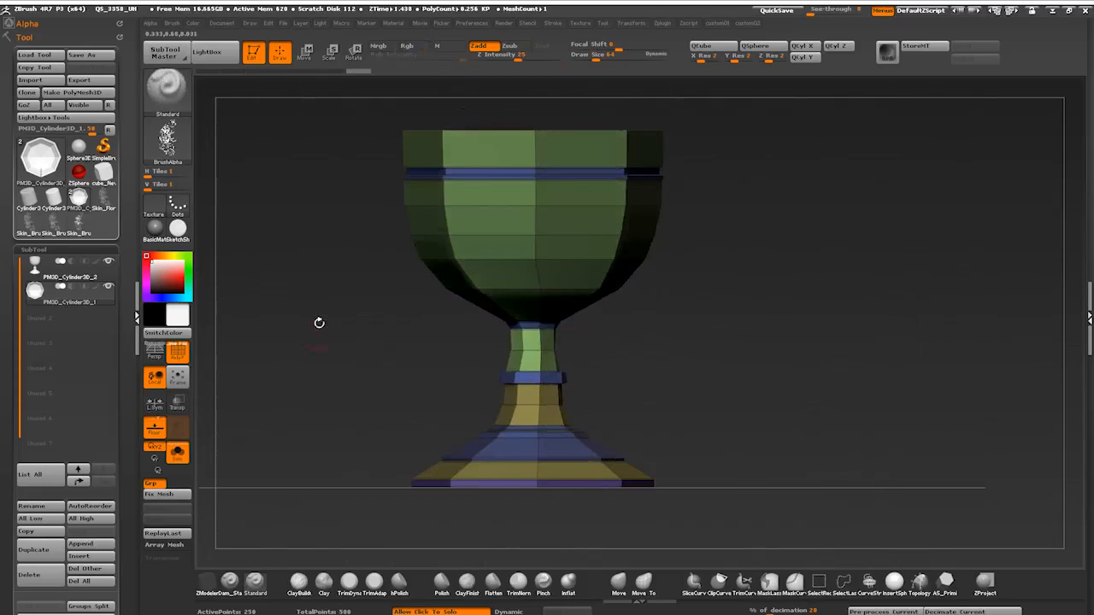
{"action": "right_click_drag", "start_coordinate": [366, 336], "coordinate": [351, 376]}
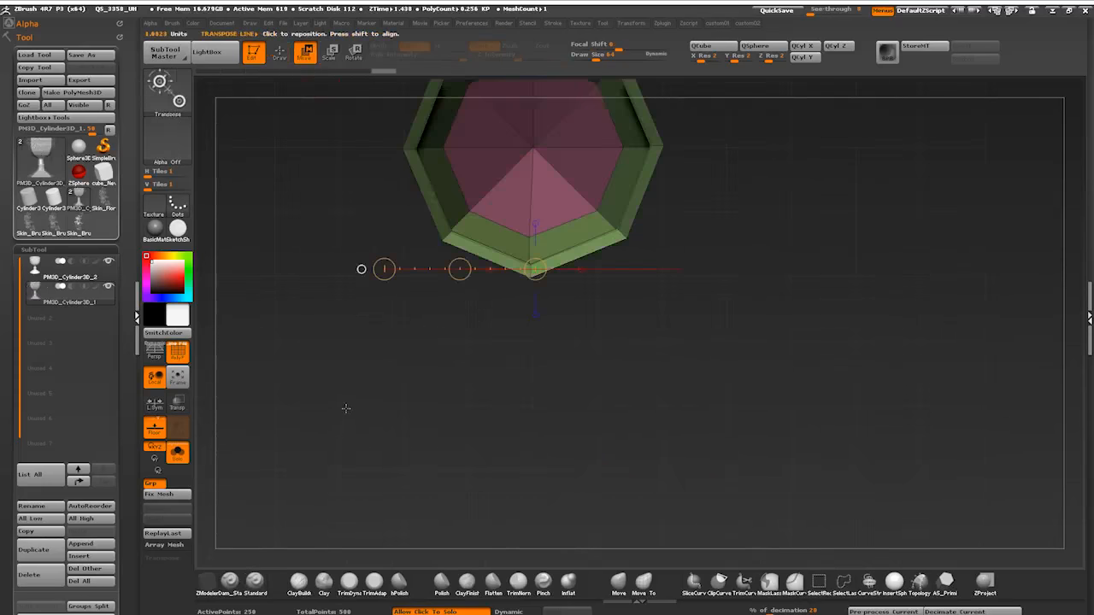
Step: Check the goblet in straight front and perspective three-quarter views
{"action": "key", "text": "space"}
{"action": "right_click_drag", "start_coordinate": [384, 299], "coordinate": [462, 363]}
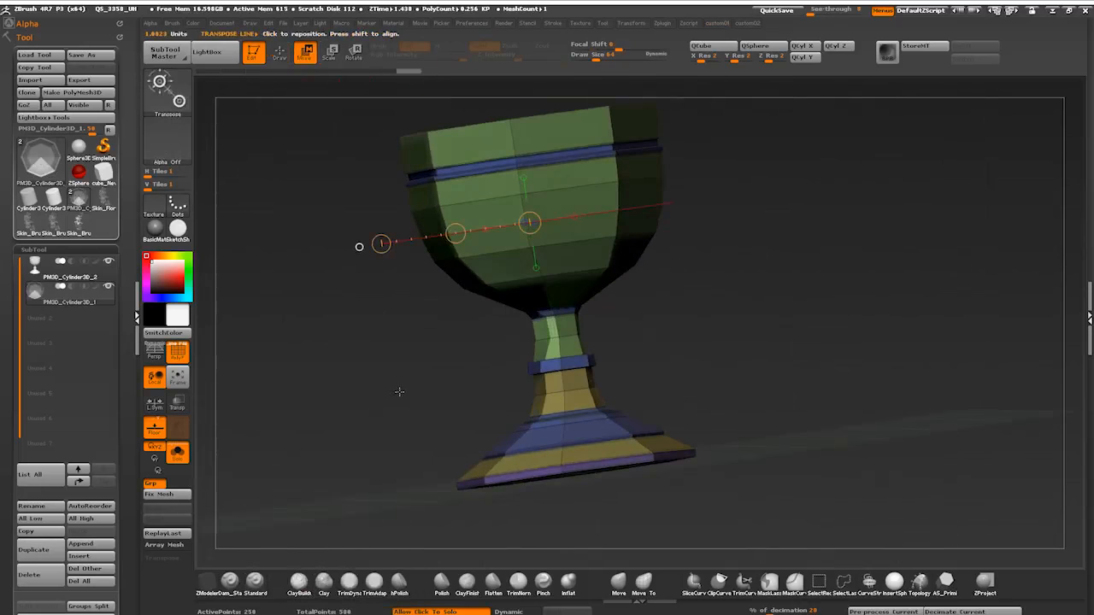
{"action": "right_click_drag", "start_coordinate": [399, 393], "coordinate": [376, 402], "text": "shift"}
{"action": "key", "text": "space"}
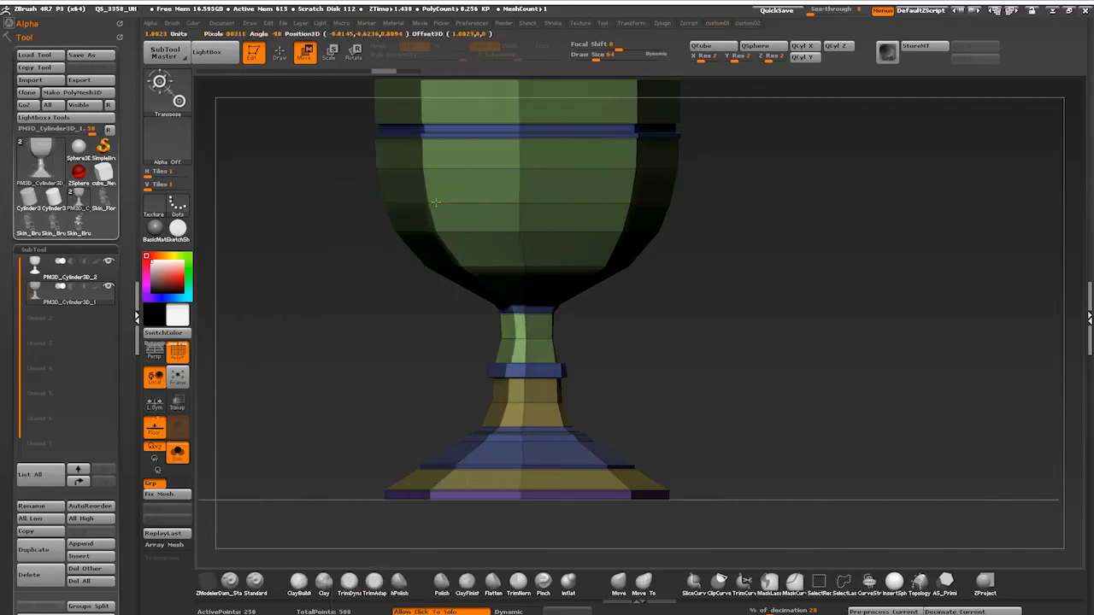
{"action": "key", "text": "space"}
{"action": "right_click_drag", "start_coordinate": [479, 282], "coordinate": [333, 353]}
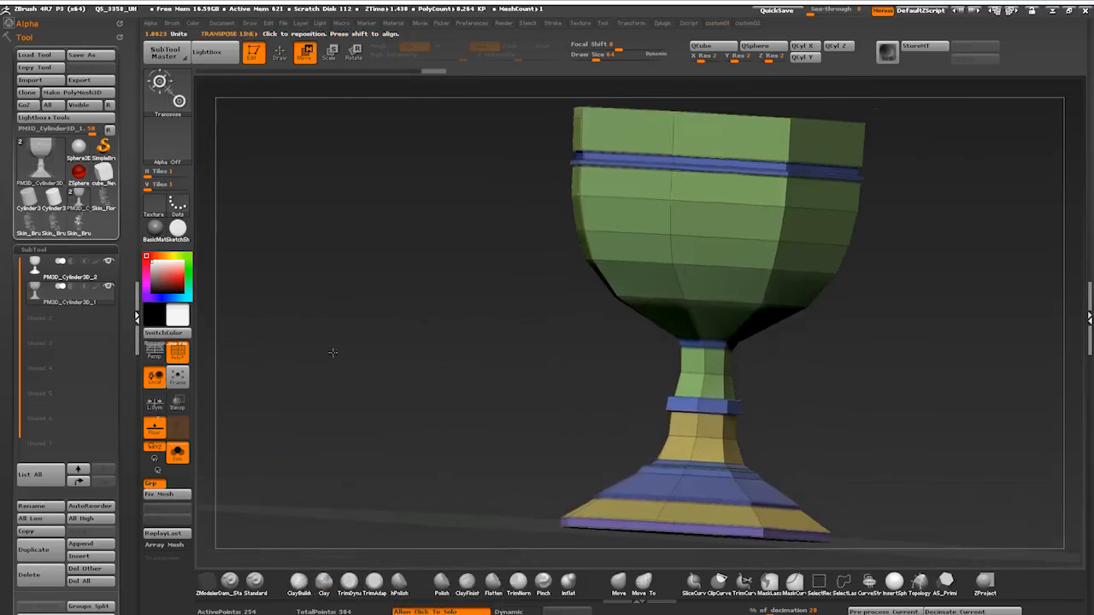
Step: Preview the goblet smoothly subdivided, revert to low-poly with Shift+D, and zoom into its opening
{"action": "key", "text": "space"}
{"action": "left_click", "coordinate": [128, 171]}
{"action": "mouse_move", "coordinate": [384, 299]}
{"action": "right_mouse_down"}
{"action": "mouse_move", "coordinate": [349, 324]}
{"action": "mouse_move", "coordinate": [331, 412]}
{"action": "right_mouse_up"}
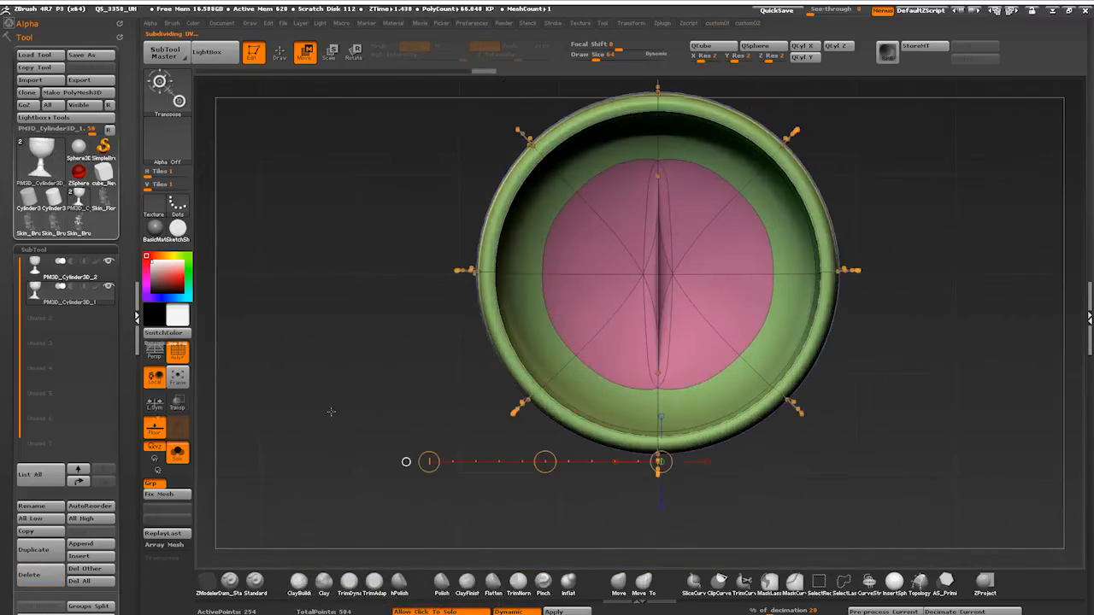
{"action": "key", "text": "shift+d"}
{"action": "right_click_drag", "start_coordinate": [282, 385], "coordinate": [5, 370], "text": "alt"}
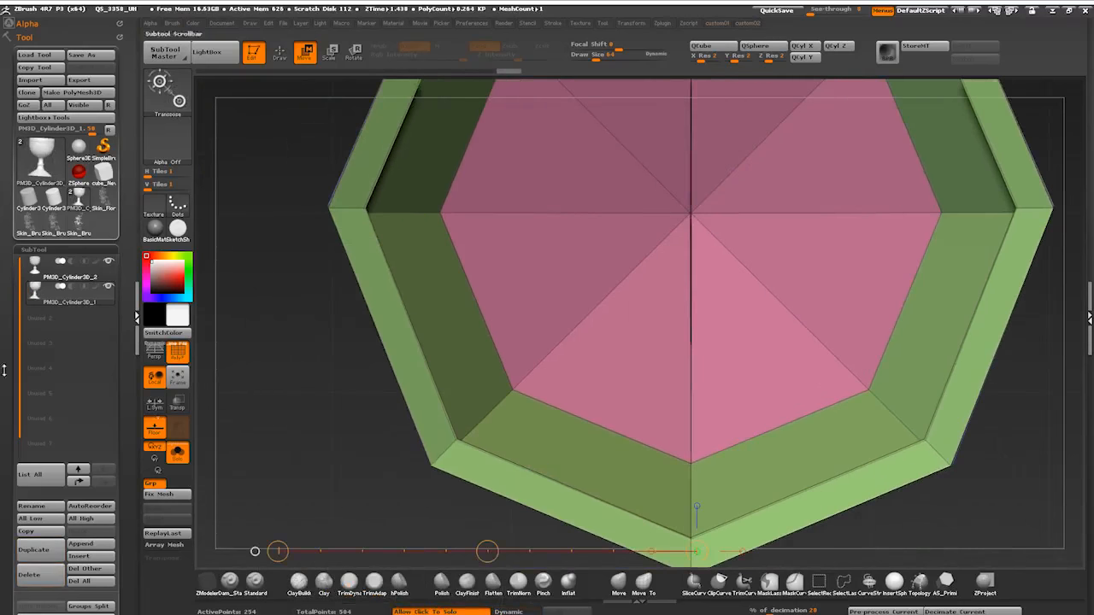
{"action": "left_click_drag", "start_coordinate": [4, 370], "coordinate": [1, 85]}
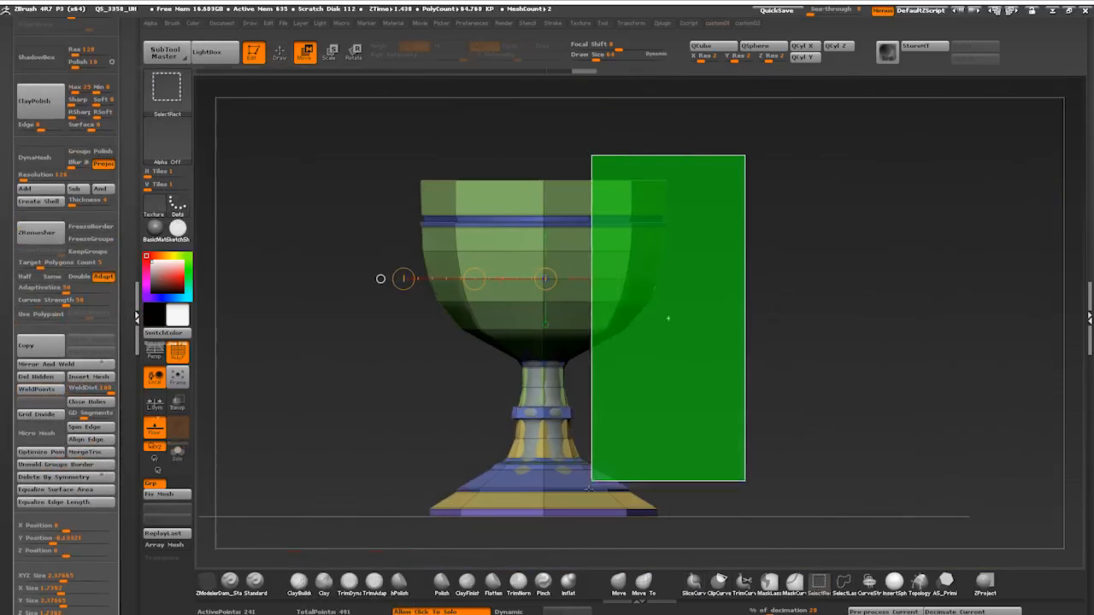
Step: Hide the goblet's right half, double its surfaces, delete the hidden half and inspect the base
{"action": "left_click_drag", "start_coordinate": [747, 154], "coordinate": [544, 513], "text": "ctrl+alt+shift"}
{"action": "right_click_drag", "start_coordinate": [769, 385], "coordinate": [249, 404]}
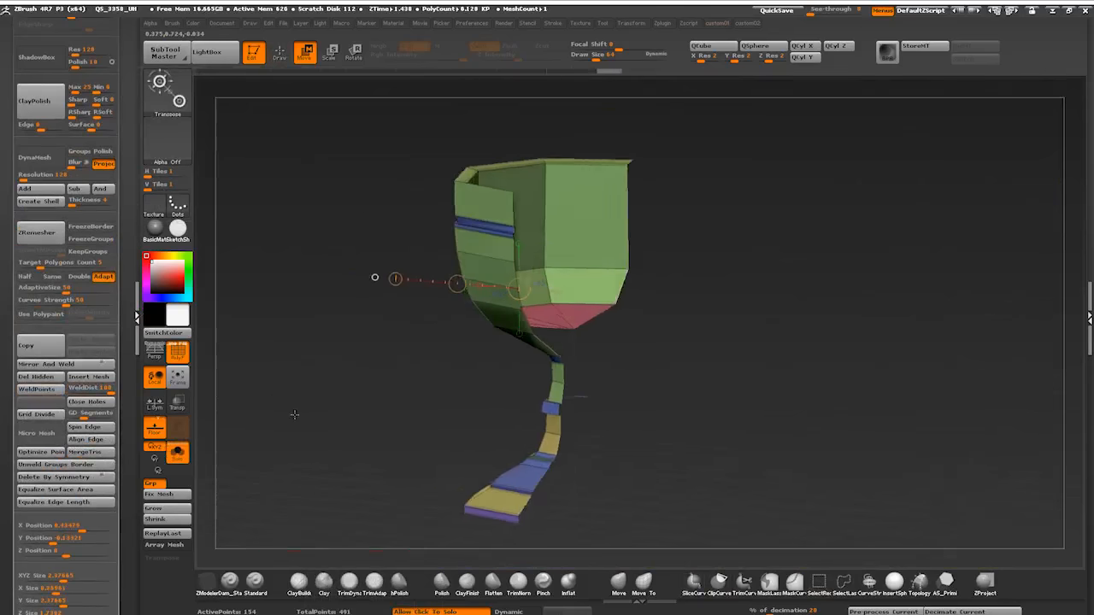
{"action": "left_click", "coordinate": [265, 562]}
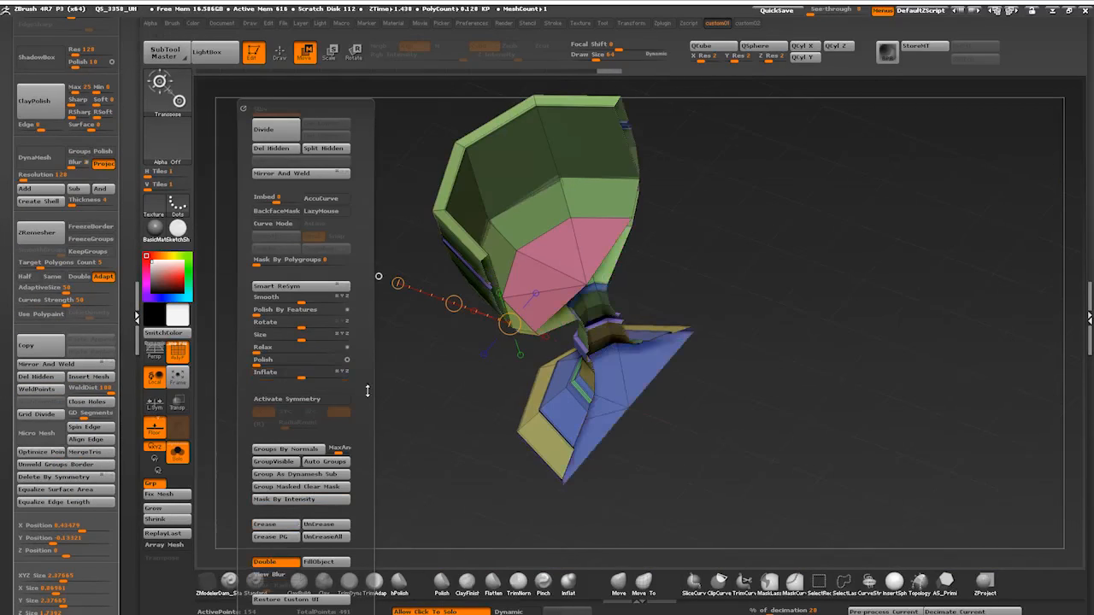
{"action": "left_click", "coordinate": [269, 149]}
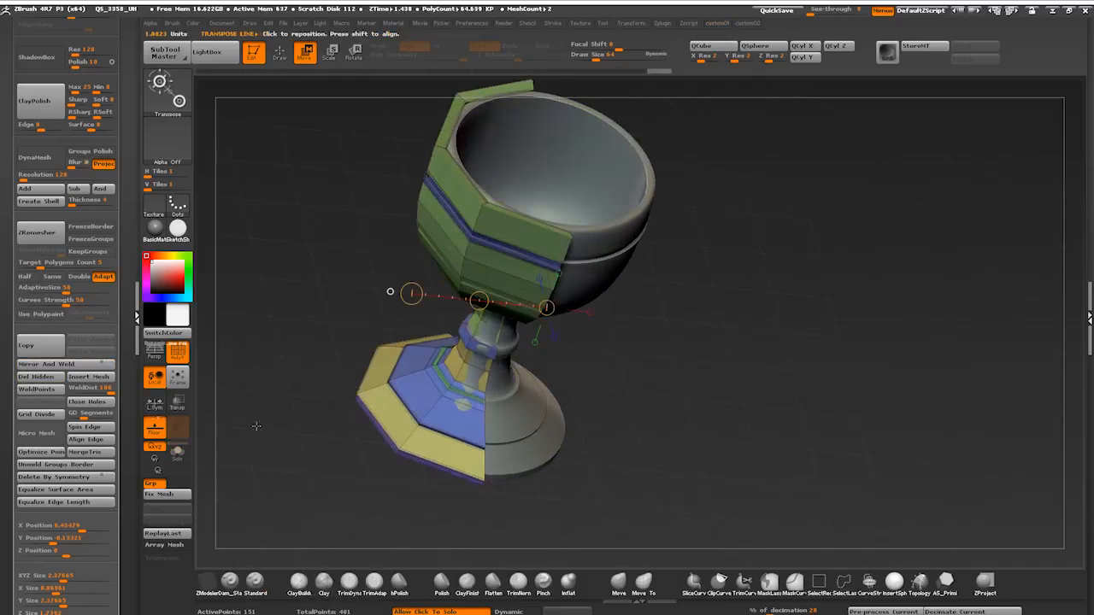
{"action": "mouse_move", "coordinate": [726, 342]}
{"action": "right_mouse_down"}
{"action": "mouse_move", "coordinate": [247, 436]}
{"action": "mouse_move", "coordinate": [273, 368]}
{"action": "right_mouse_up"}
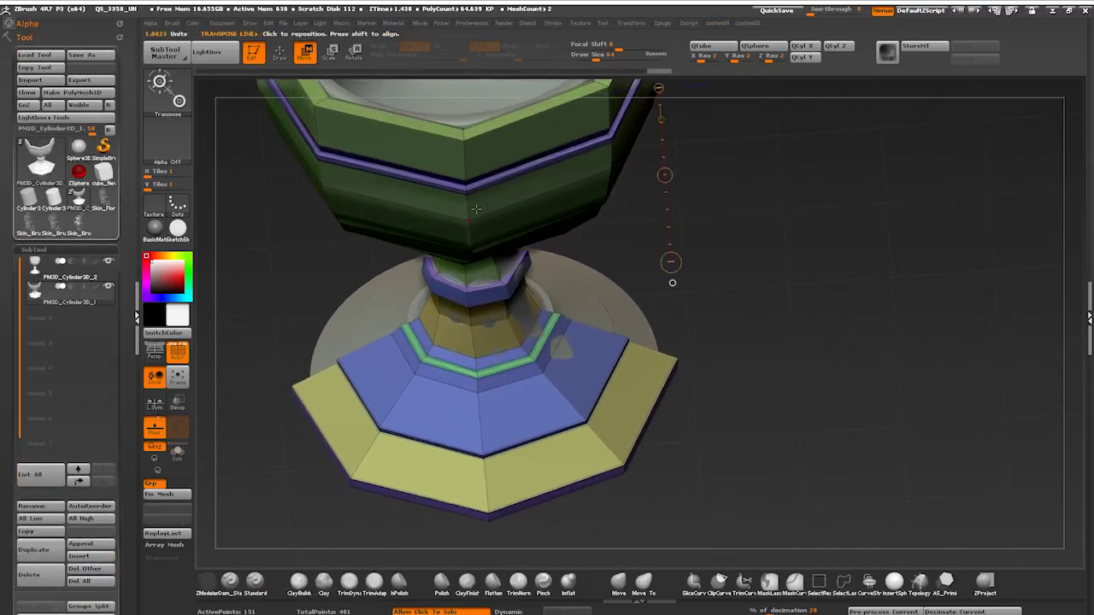
Step: Import the PewterGoblet photo from the Desktop as a floating reference image
{"action": "left_click", "coordinate": [579, 25]}
{"action": "left_click", "coordinate": [601, 94]}
{"action": "left_click", "coordinate": [47, 349]}
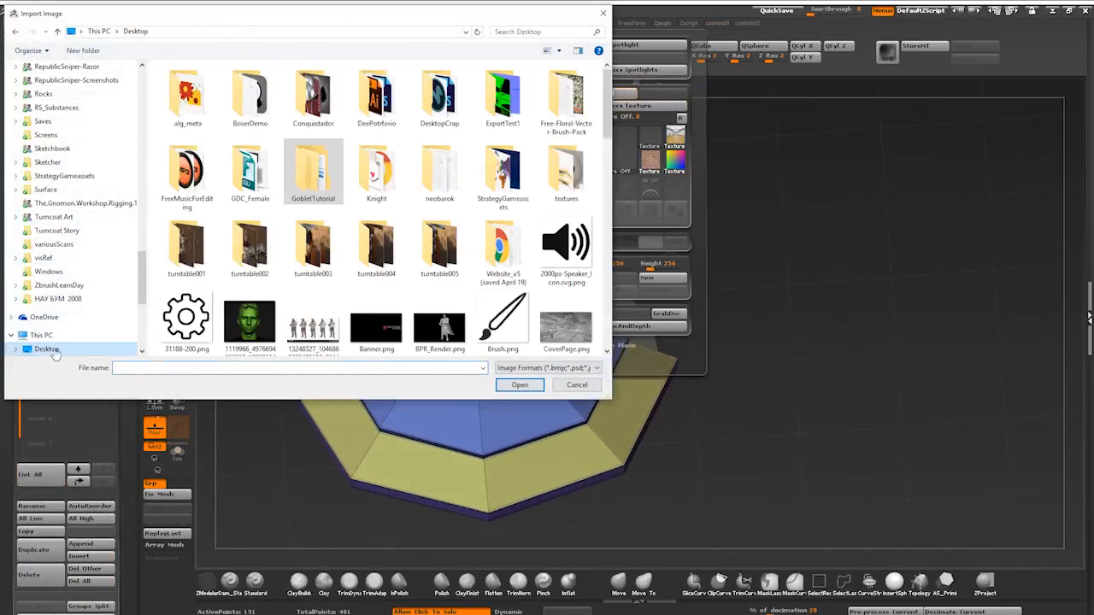
{"action": "scroll", "coordinate": [312, 267], "scroll_direction": "down", "scroll_amount": 5}
{"action": "left_click", "coordinate": [312, 266]}
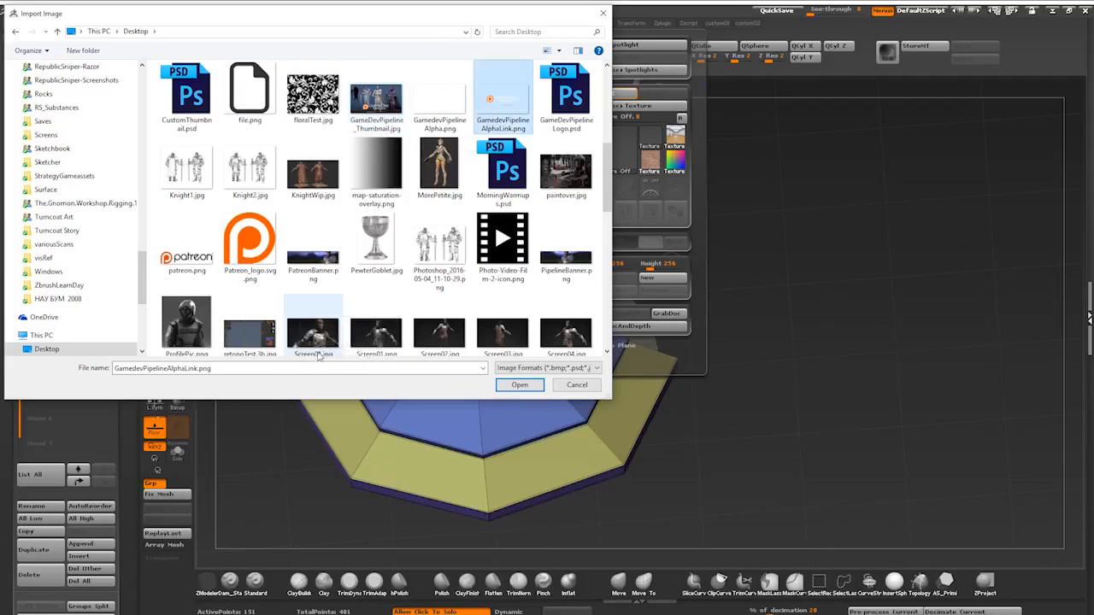
{"action": "key", "text": "Right"}
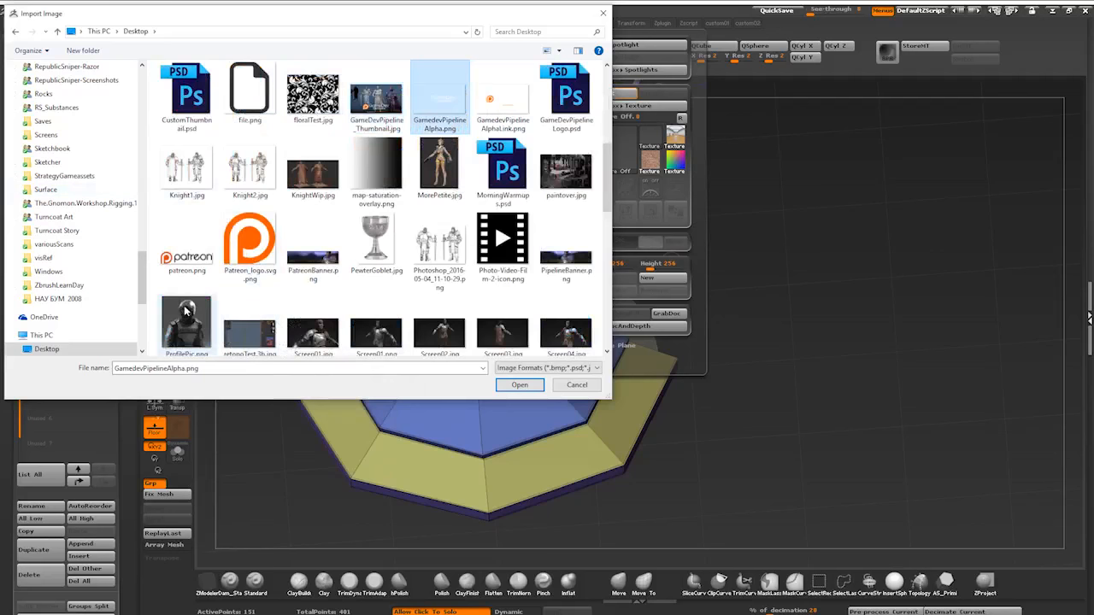
{"action": "double_click", "coordinate": [376, 239]}
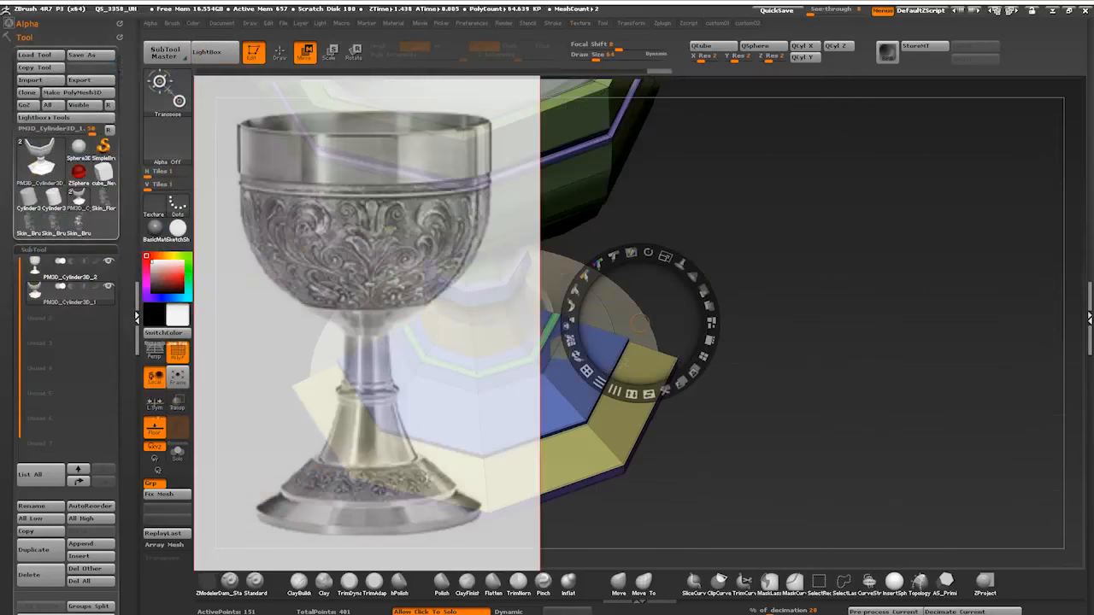
Step: Inspect the goblet base, then switch through the floral ornament subtools facing them forward
{"action": "right_click_drag", "start_coordinate": [727, 342], "coordinate": [599, 256]}
{"action": "right_click_drag", "start_coordinate": [727, 257], "coordinate": [598, 342]}
{"action": "right_click_drag", "start_coordinate": [727, 300], "coordinate": [641, 342]}
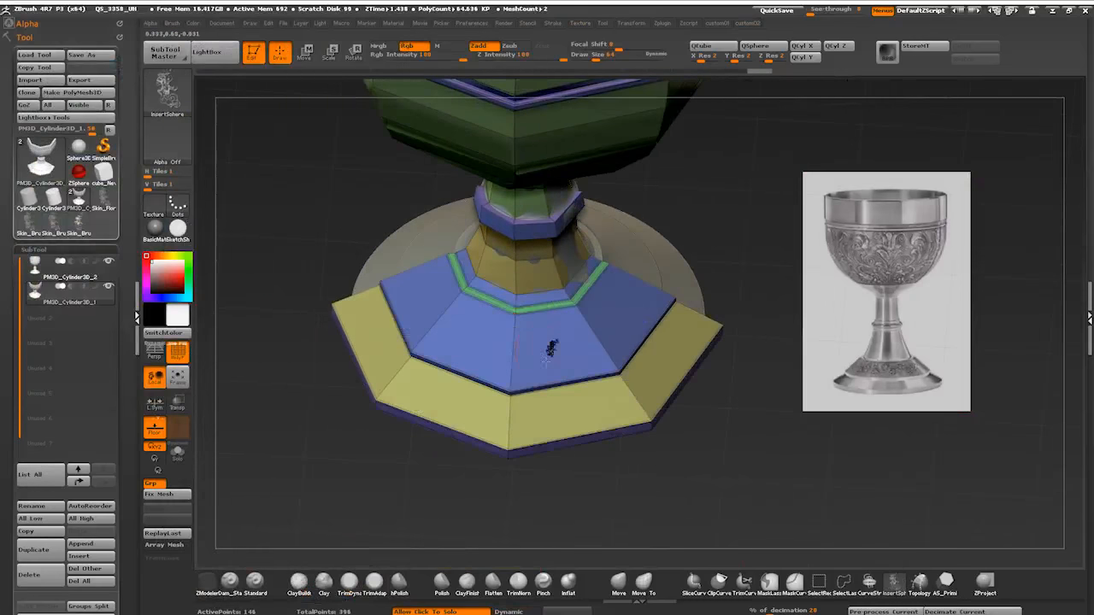
{"action": "left_click", "coordinate": [80, 229]}
{"action": "mouse_move", "coordinate": [299, 316]}
{"action": "right_mouse_down"}
{"action": "mouse_move", "coordinate": [256, 256]}
{"action": "mouse_move", "coordinate": [299, 317]}
{"action": "right_mouse_up"}
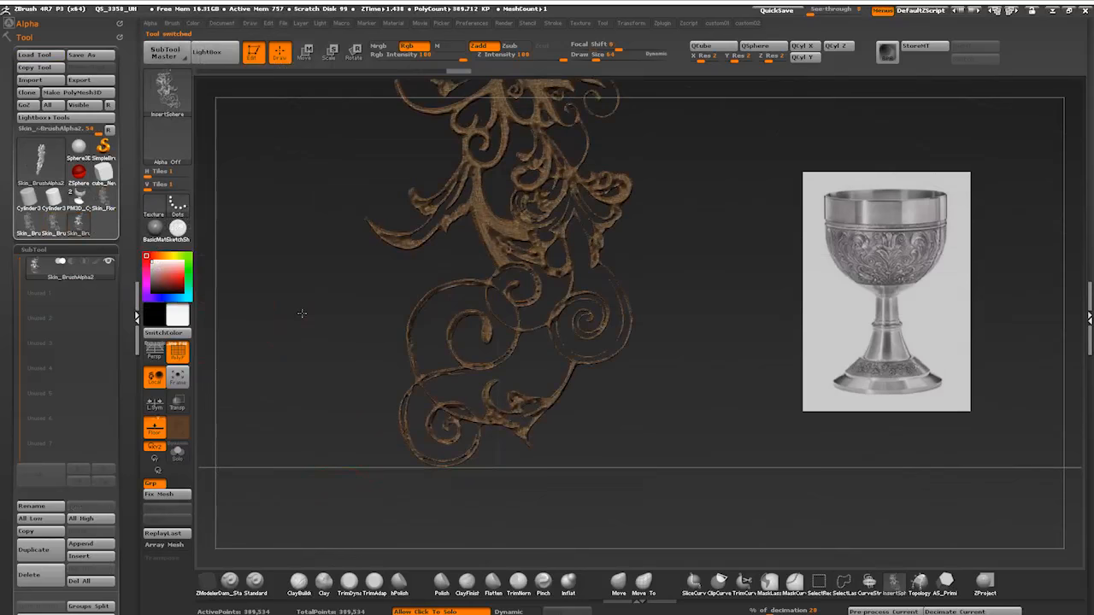
{"action": "left_click", "coordinate": [54, 231]}
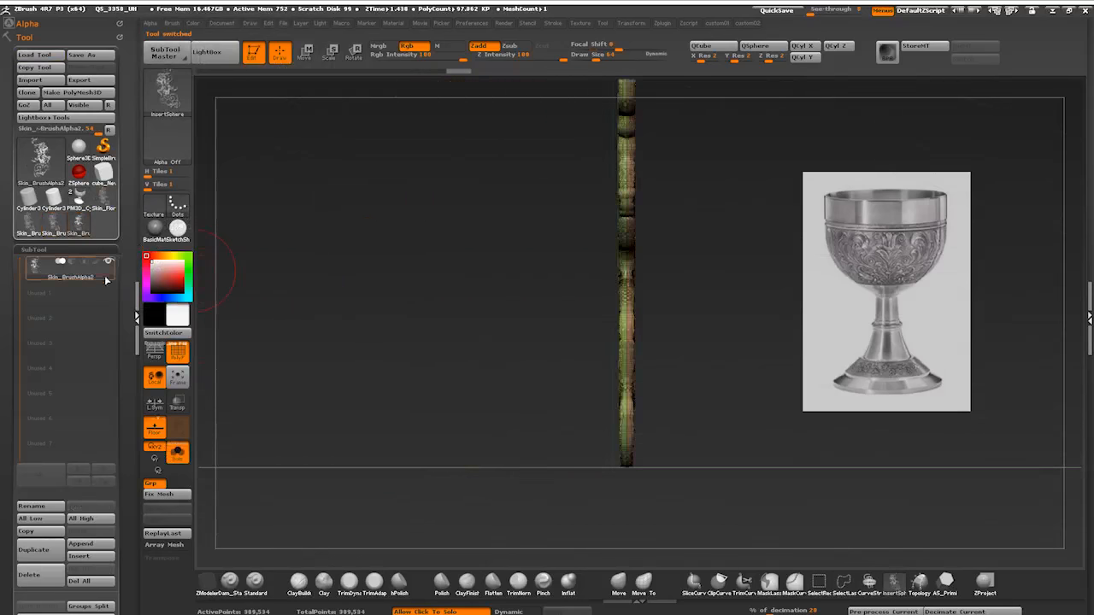
{"action": "right_click_drag", "start_coordinate": [339, 341], "coordinate": [376, 415]}
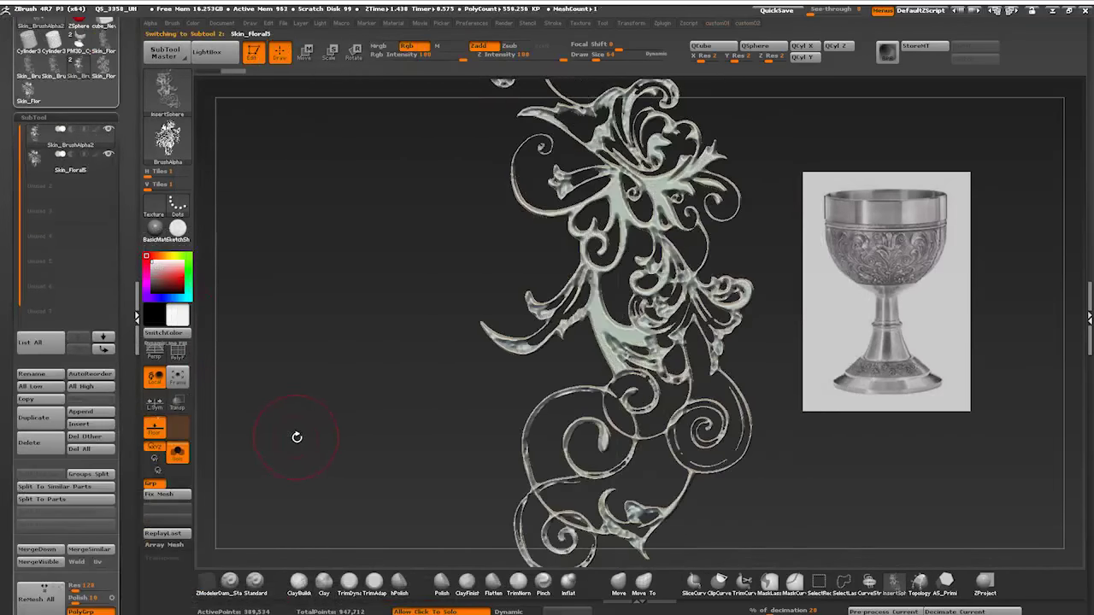
{"action": "key", "text": "Up"}
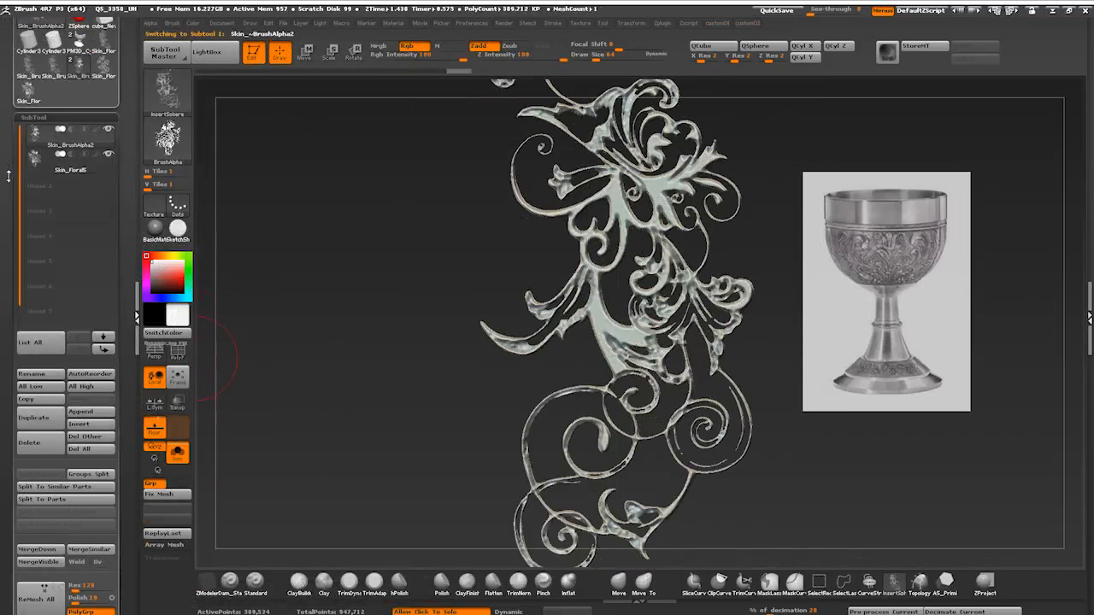
{"action": "scroll", "coordinate": [8, 176], "scroll_direction": "up", "scroll_amount": 3}
Step: Turn the floral alpha into another 3D relief mesh with Make 3D
{"action": "left_click", "coordinate": [26, 24]}
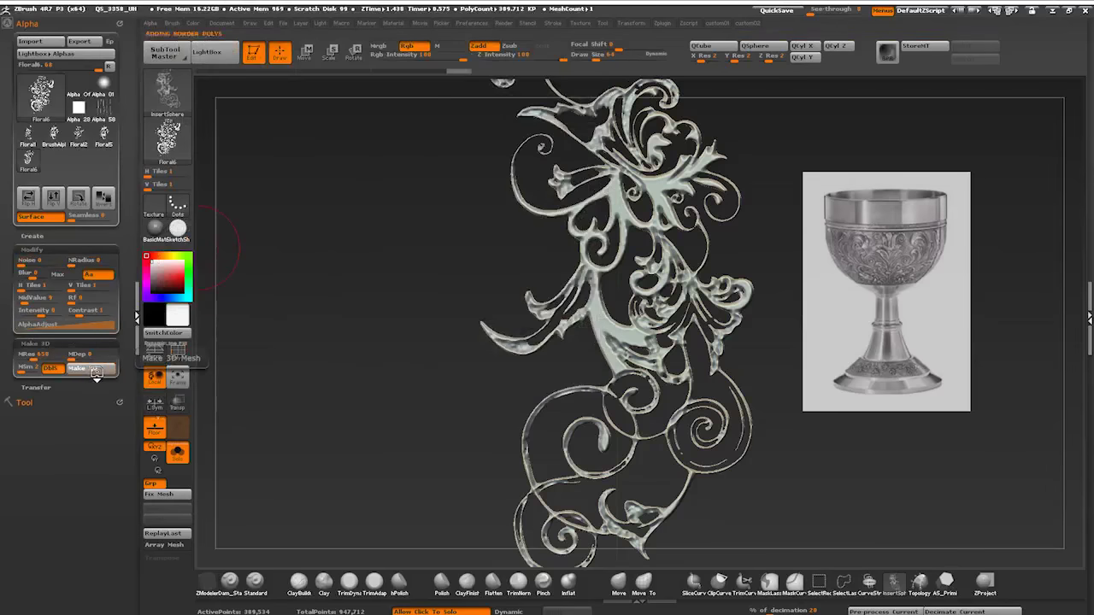
{"action": "left_click", "coordinate": [97, 370]}
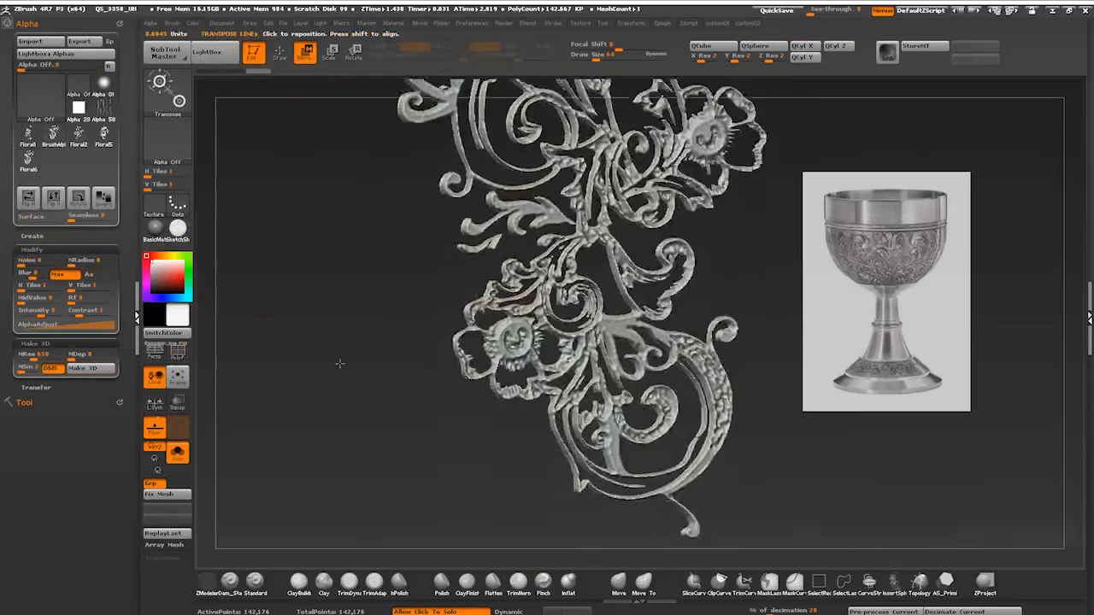
{"action": "left_click", "coordinate": [25, 402]}
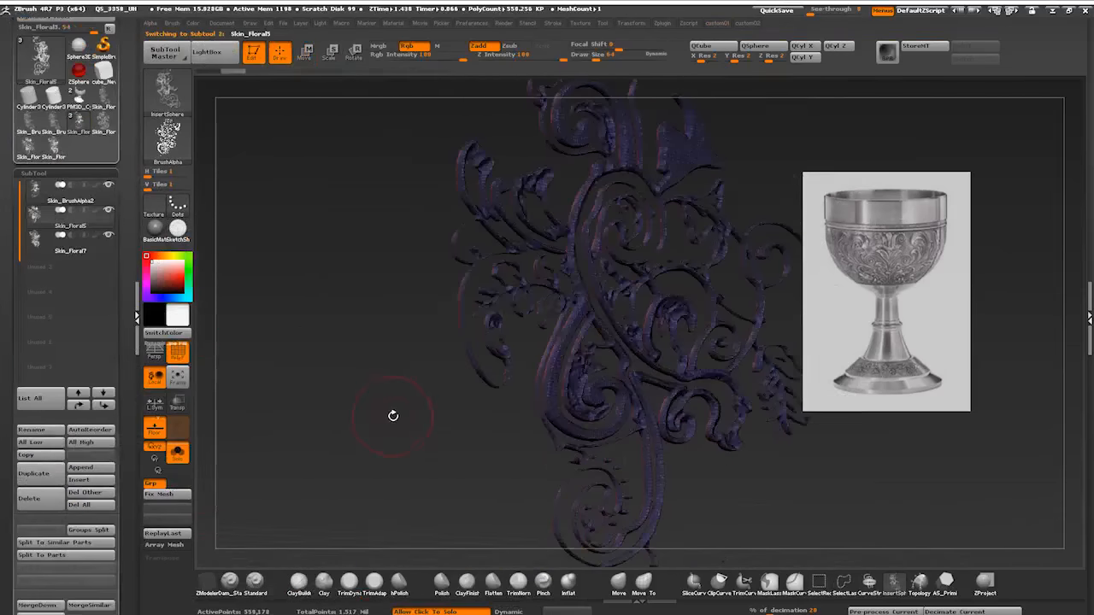
{"action": "left_click", "coordinate": [175, 24]}
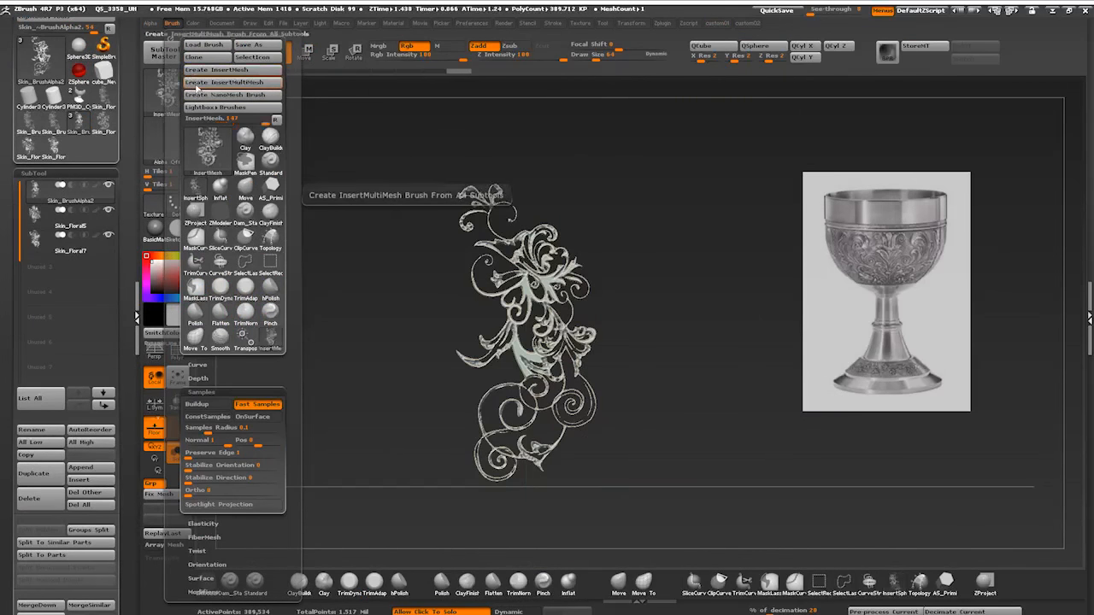
Step: Create an InsertMultiMesh brush from all ornament subtools and reselect the PM3D_Cylinder3D goblet
{"action": "left_click", "coordinate": [223, 69]}
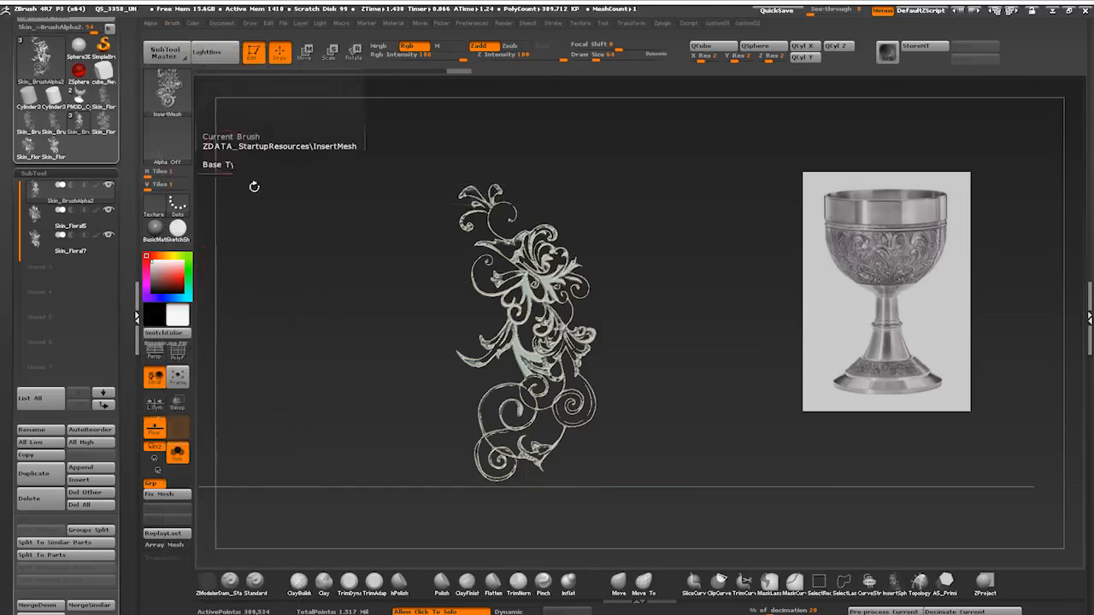
{"action": "key", "text": "n"}
{"action": "left_click", "coordinate": [220, 282]}
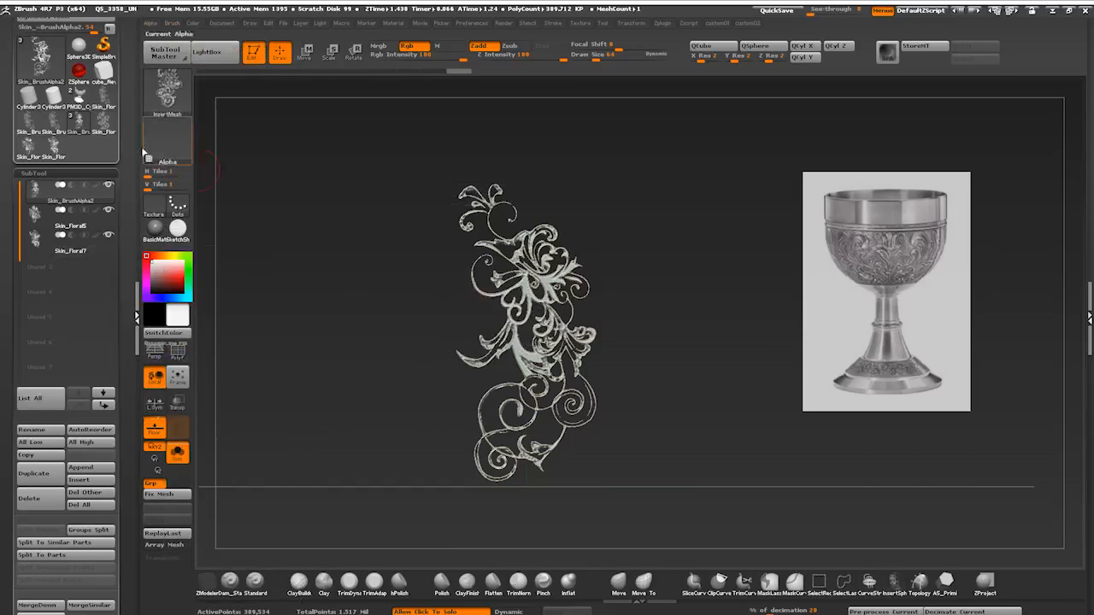
{"action": "left_click_drag", "start_coordinate": [284, 363], "coordinate": [337, 362]}
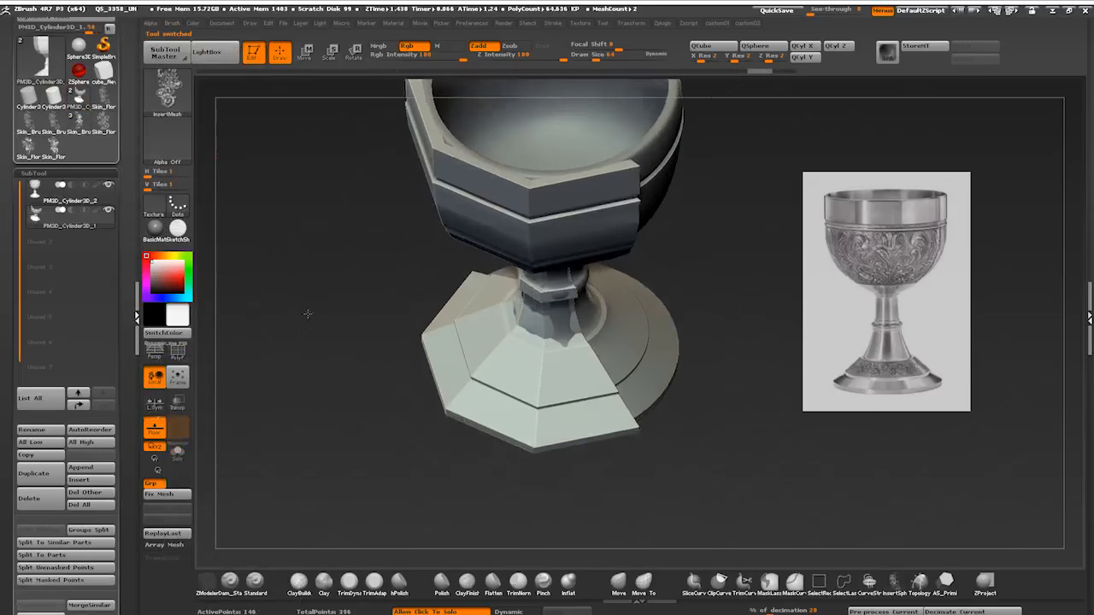
Step: Insert a floral ornament from the multi-mesh brush onto the goblet base, partly undoing it
{"action": "key", "text": "m"}
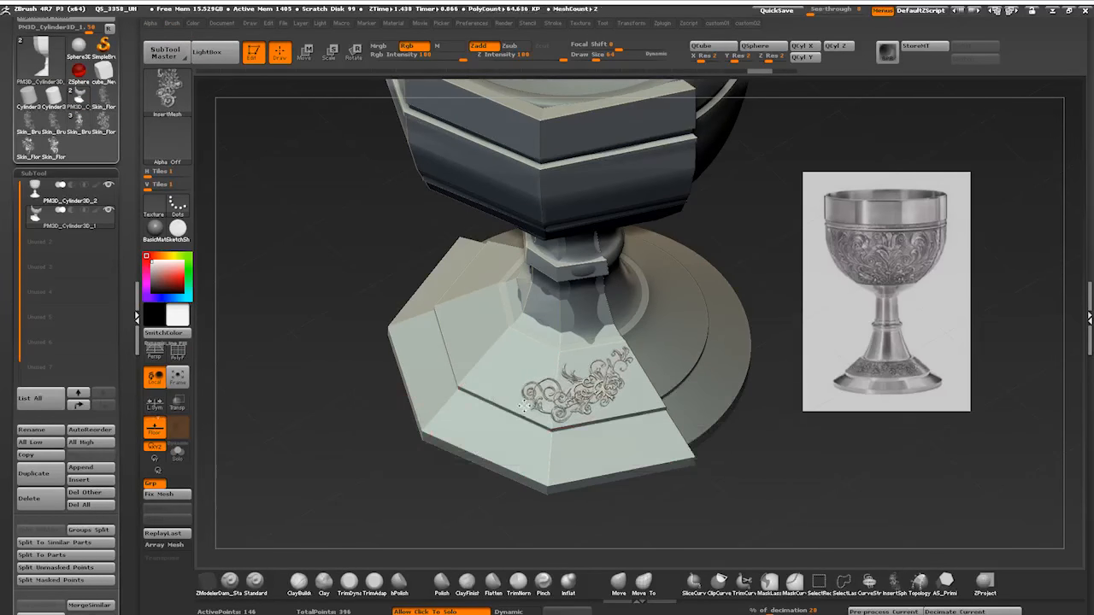
{"action": "left_click_drag", "start_coordinate": [299, 342], "coordinate": [359, 385]}
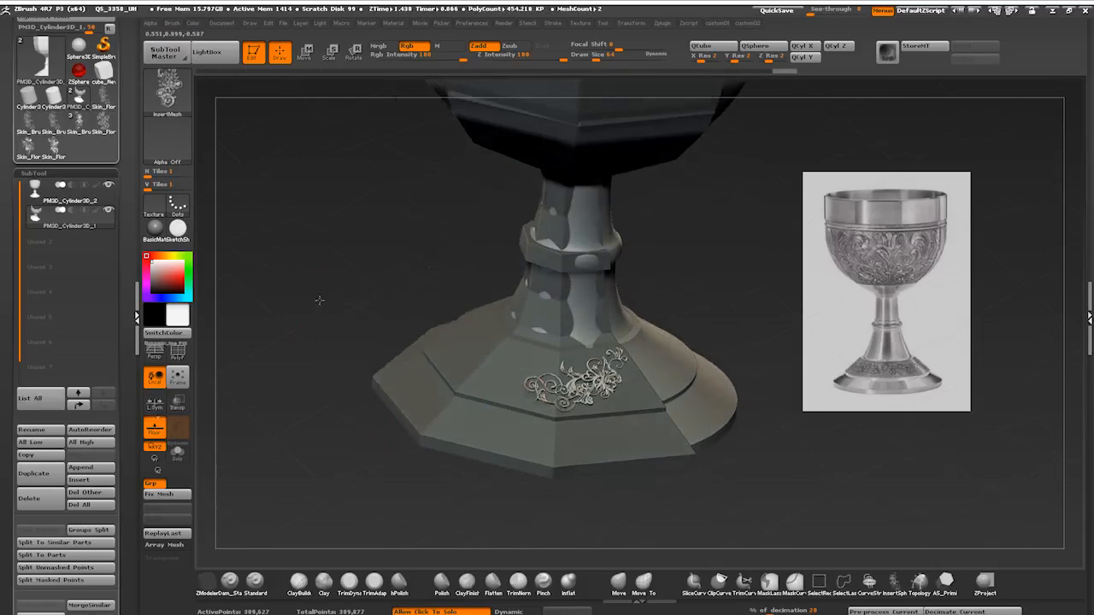
{"action": "key", "text": "m"}
{"action": "left_click", "coordinate": [377, 402]}
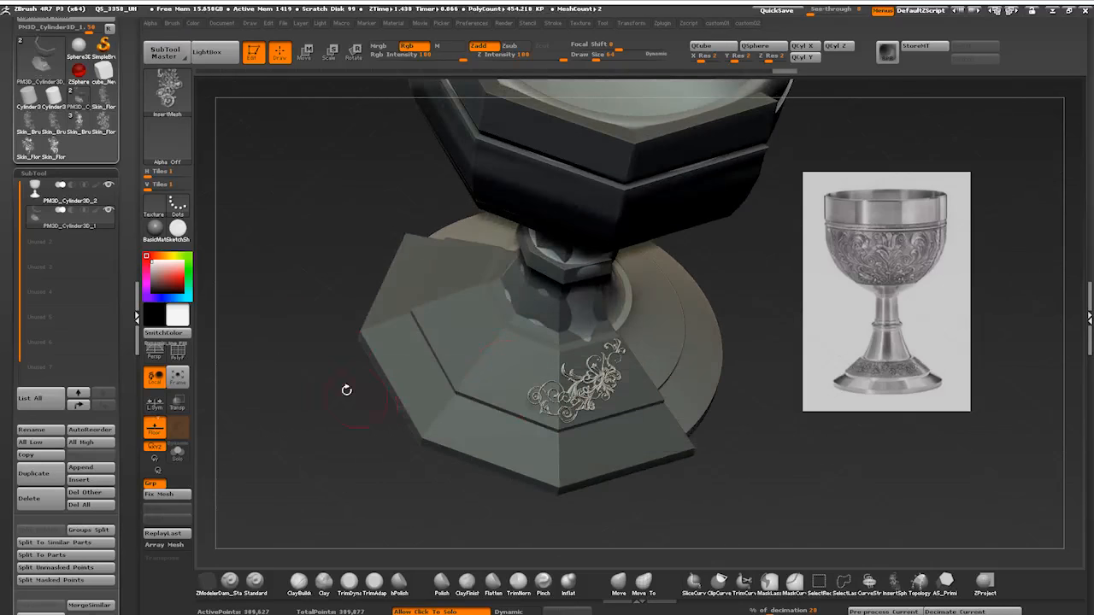
{"action": "left_click_drag", "start_coordinate": [282, 376], "coordinate": [282, 342]}
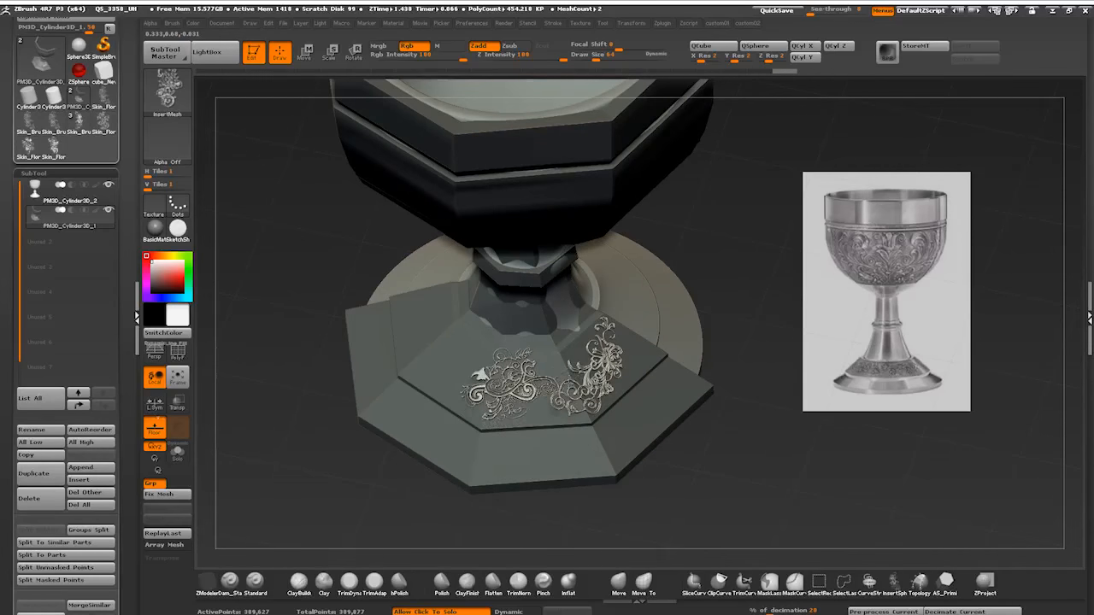
{"action": "key", "text": "ctrl+z"}
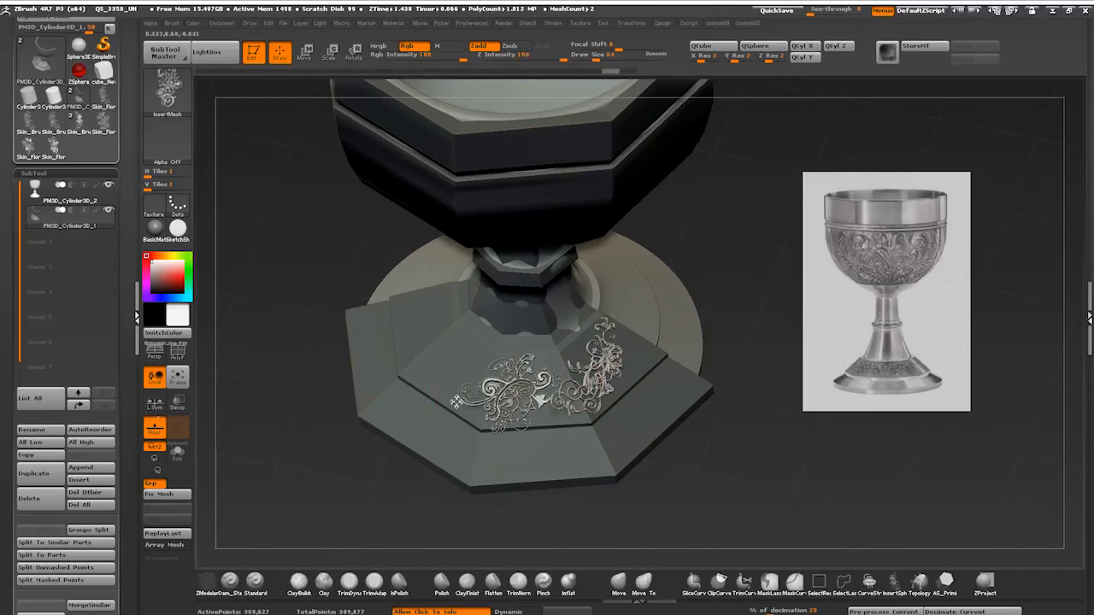
Step: Scale and move the ornament with Transpose so it sits along the goblet base
{"action": "right_click_drag", "start_coordinate": [278, 460], "coordinate": [342, 428]}
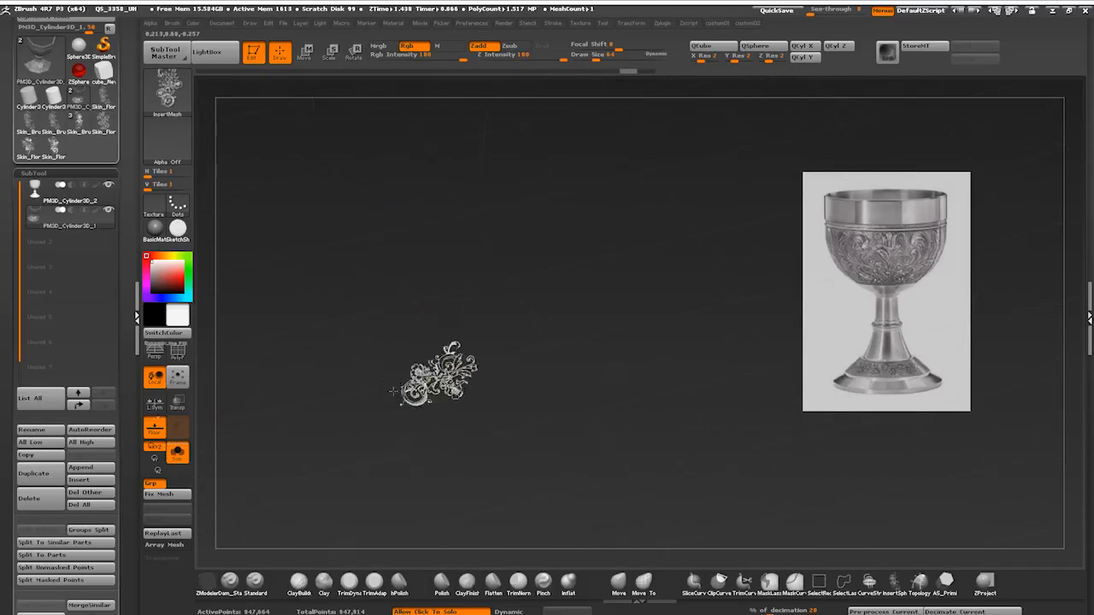
{"action": "key", "text": "e"}
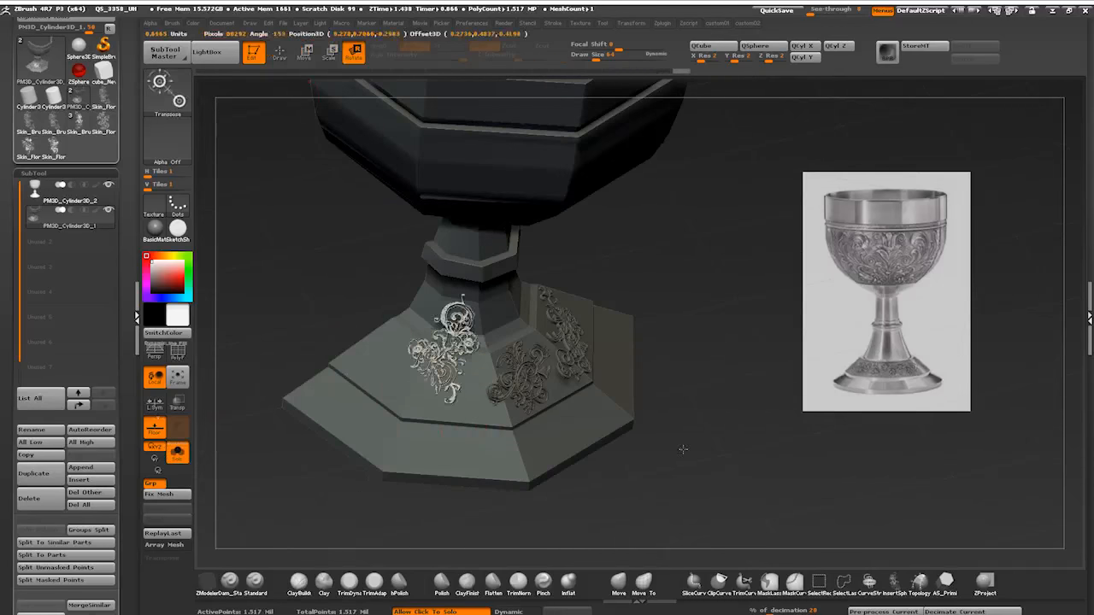
{"action": "right_click_drag", "start_coordinate": [683, 450], "coordinate": [723, 429]}
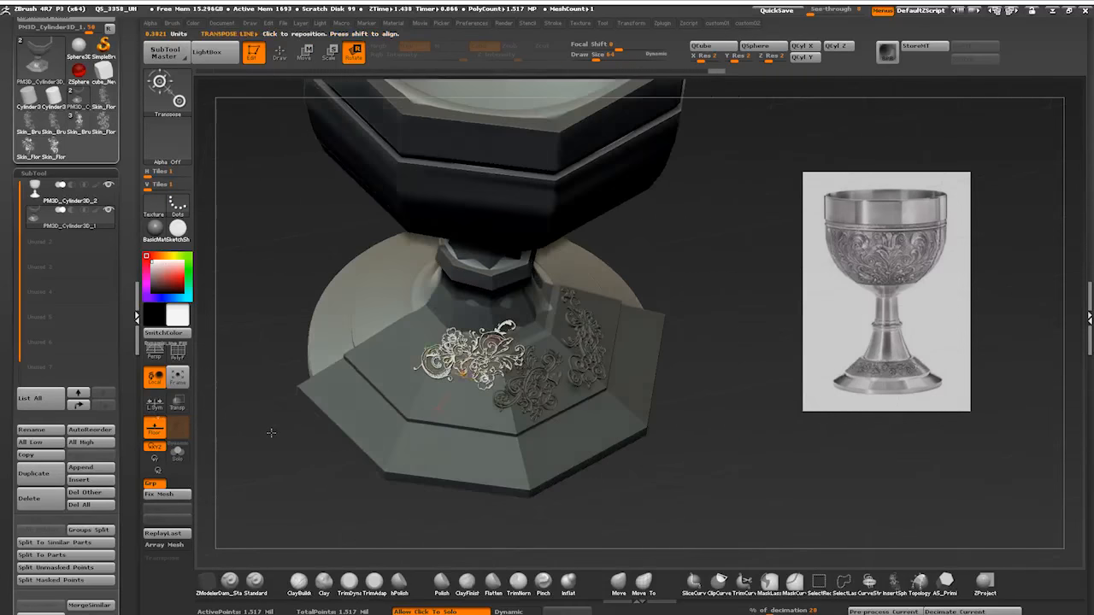
{"action": "right_click_drag", "start_coordinate": [385, 162], "coordinate": [316, 220]}
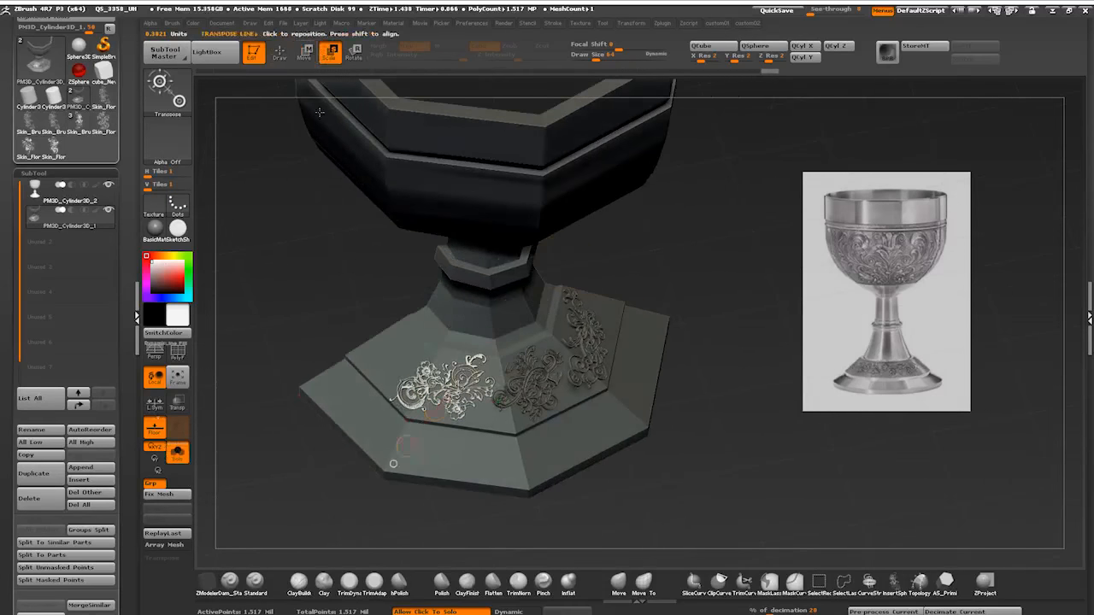
{"action": "key", "text": "q"}
{"action": "mouse_move", "coordinate": [319, 112]}
{"action": "right_mouse_down"}
{"action": "mouse_move", "coordinate": [301, 399]}
{"action": "mouse_move", "coordinate": [324, 257]}
{"action": "mouse_move", "coordinate": [365, 359]}
{"action": "mouse_move", "coordinate": [256, 316]}
{"action": "mouse_move", "coordinate": [265, 308]}
{"action": "right_mouse_up"}
{"action": "key", "text": "w"}
{"action": "key", "text": "q"}
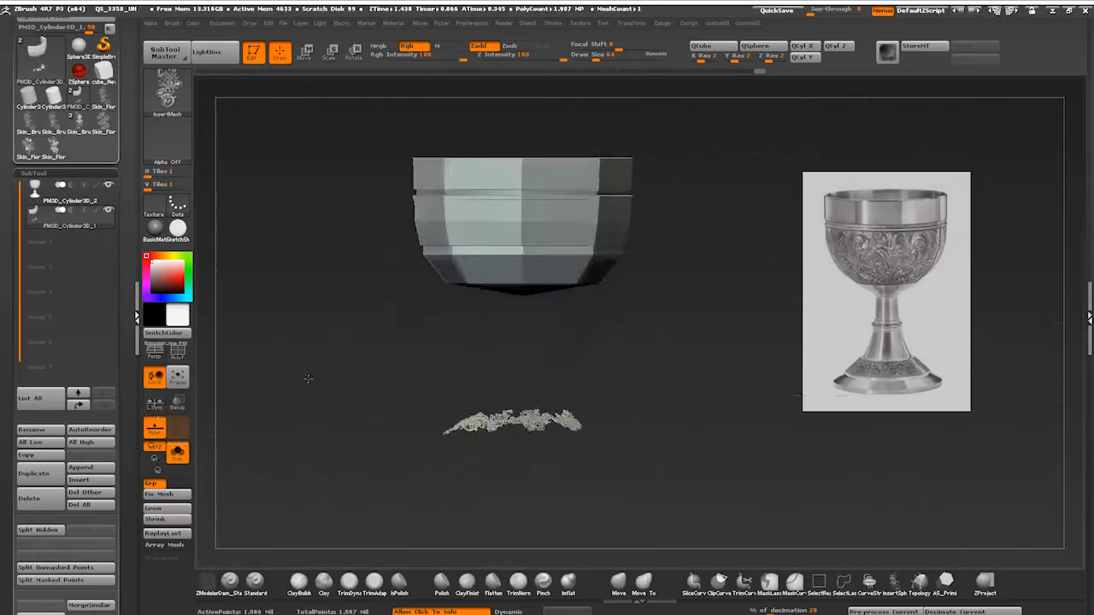
{"action": "mouse_move", "coordinate": [308, 378]}
{"action": "right_mouse_down"}
{"action": "mouse_move", "coordinate": [256, 256]}
{"action": "mouse_move", "coordinate": [305, 336]}
{"action": "right_mouse_up"}
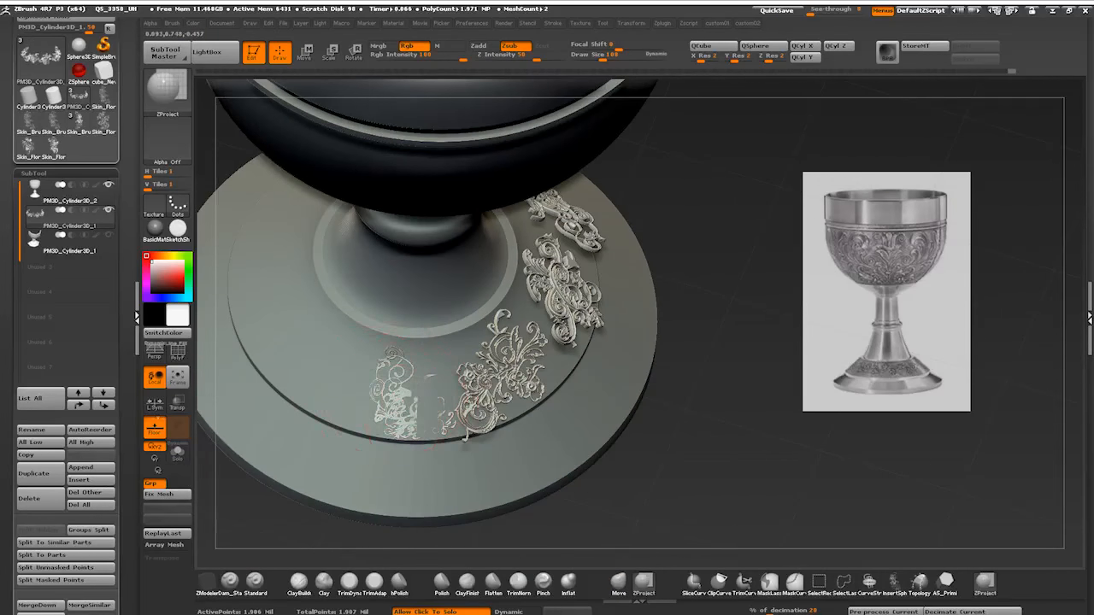
Step: With the DragRect stroke, ZProject the floral ornaments flat onto the curved base plate
{"action": "left_click", "coordinate": [177, 199]}
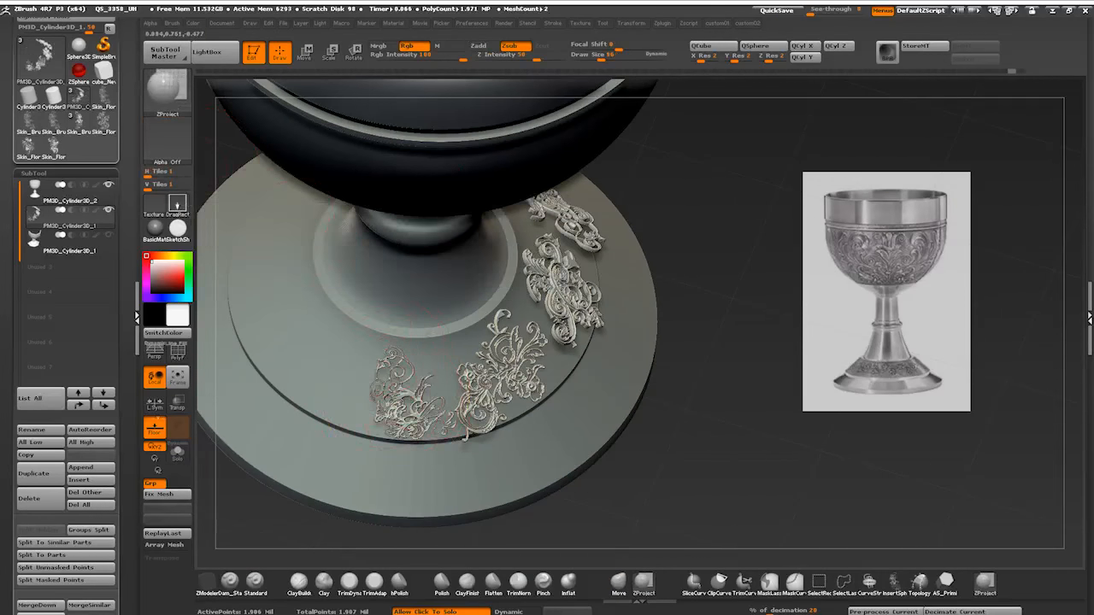
{"action": "mouse_move", "coordinate": [573, 524]}
{"action": "right_mouse_down"}
{"action": "mouse_move", "coordinate": [650, 479]}
{"action": "mouse_move", "coordinate": [581, 535]}
{"action": "mouse_move", "coordinate": [500, 419]}
{"action": "mouse_move", "coordinate": [564, 479]}
{"action": "right_mouse_up"}
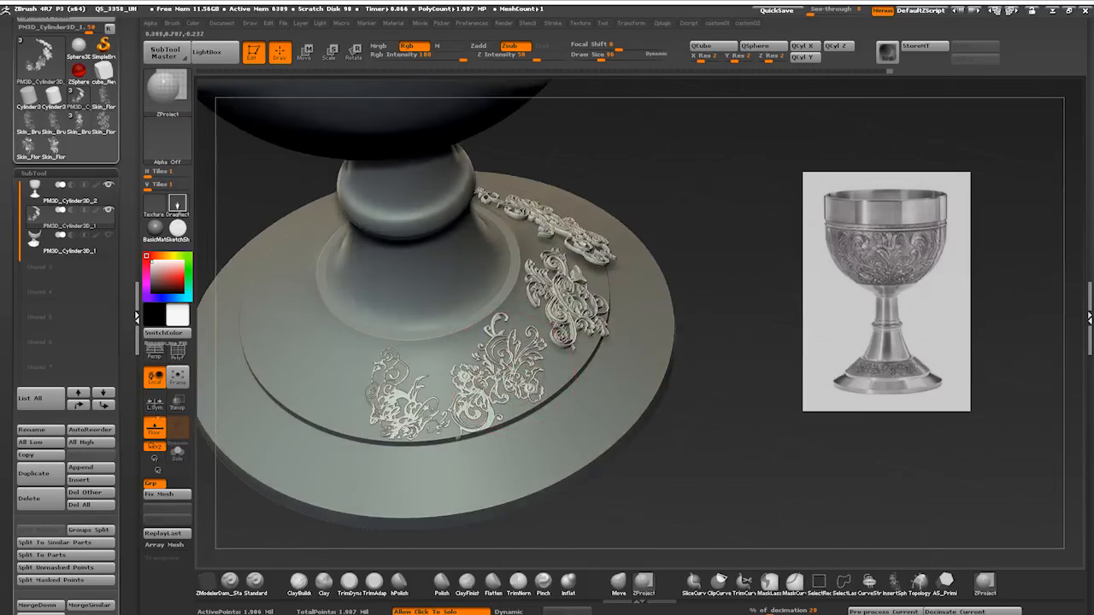
{"action": "mouse_move", "coordinate": [461, 402]}
{"action": "right_mouse_down"}
{"action": "mouse_move", "coordinate": [650, 478]}
{"action": "mouse_move", "coordinate": [573, 470]}
{"action": "right_mouse_up"}
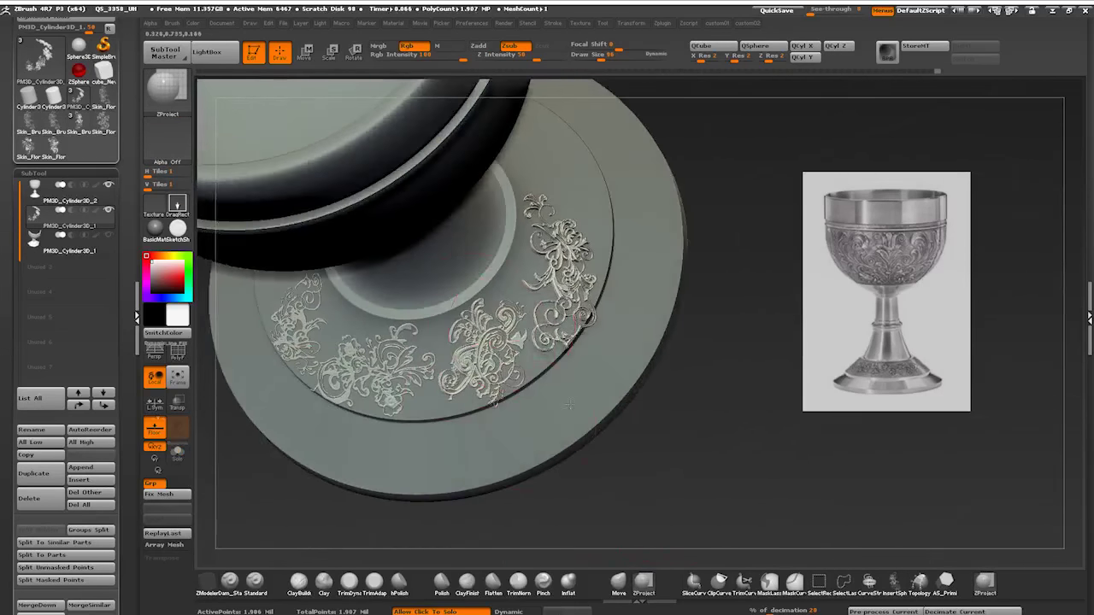
{"action": "mouse_move", "coordinate": [569, 404]}
{"action": "right_mouse_down"}
{"action": "mouse_move", "coordinate": [359, 444]}
{"action": "mouse_move", "coordinate": [312, 437]}
{"action": "mouse_move", "coordinate": [256, 367]}
{"action": "right_mouse_up"}
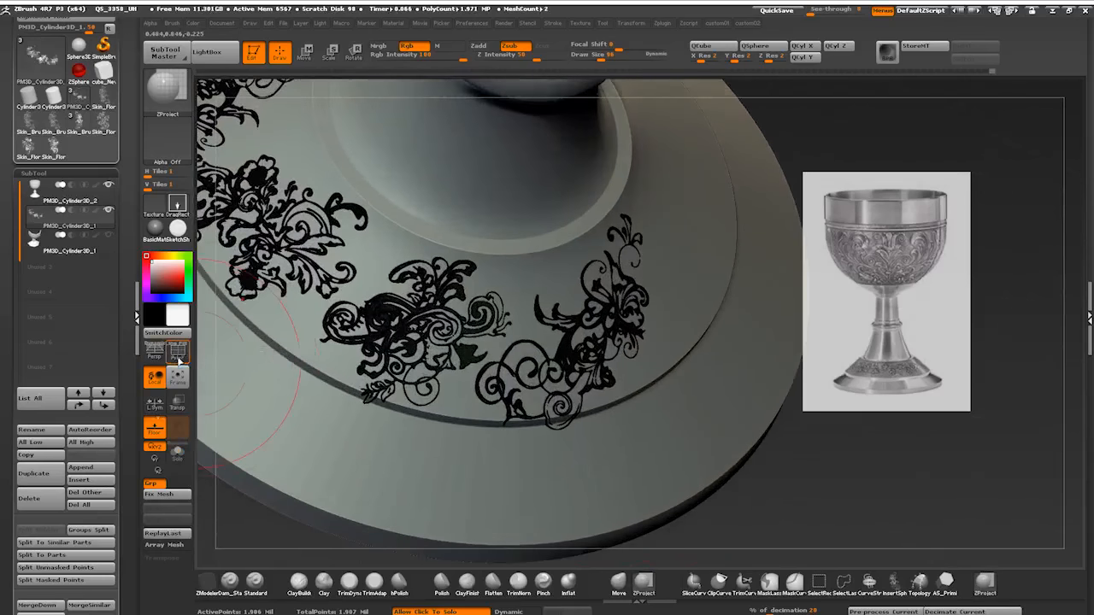
Step: Solo and frame the ornament mesh, then remove all its creases with Uncrease All
{"action": "left_click", "coordinate": [178, 361]}
{"action": "left_click", "coordinate": [427, 317], "text": "alt"}
{"action": "left_click", "coordinate": [177, 453]}
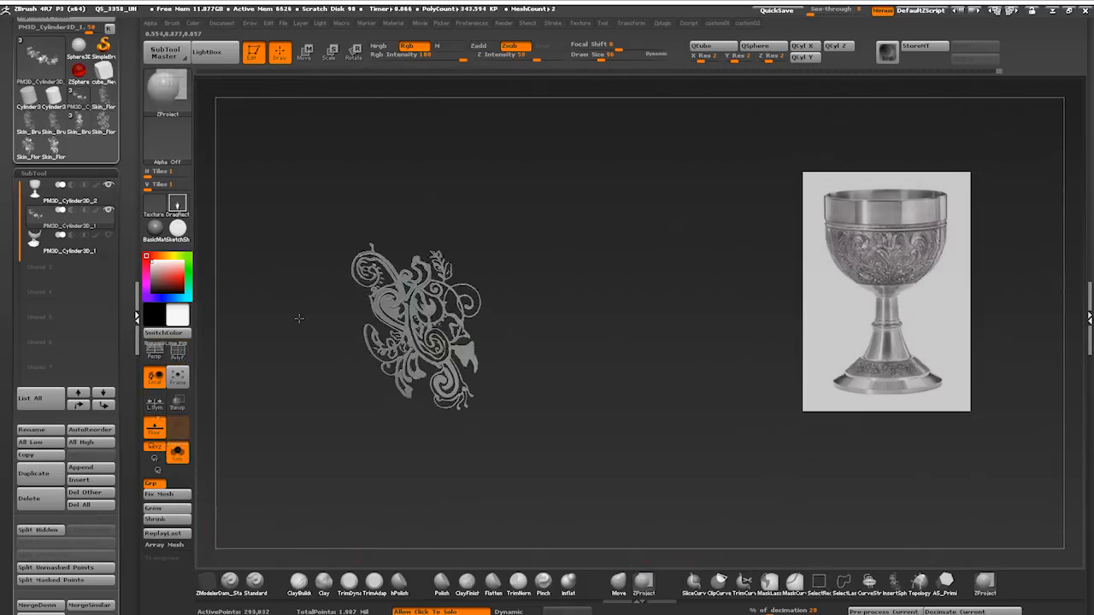
{"action": "key", "text": "f"}
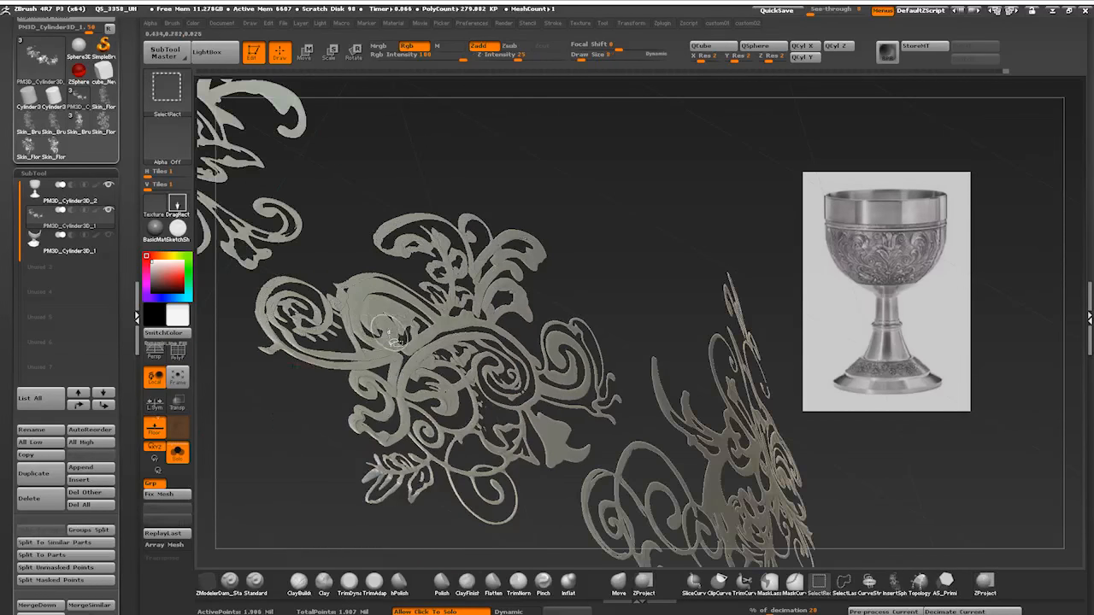
{"action": "right_click_drag", "start_coordinate": [389, 336], "coordinate": [325, 247], "text": "ctrl"}
{"action": "key", "text": "space"}
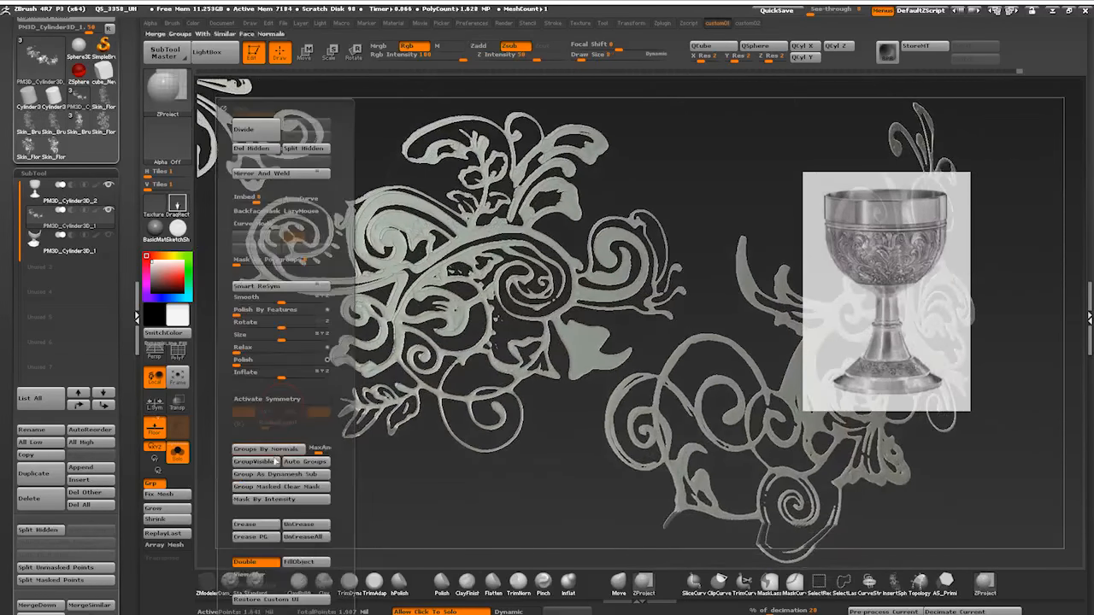
{"action": "left_click", "coordinate": [303, 537]}
{"action": "left_click", "coordinate": [353, 541]}
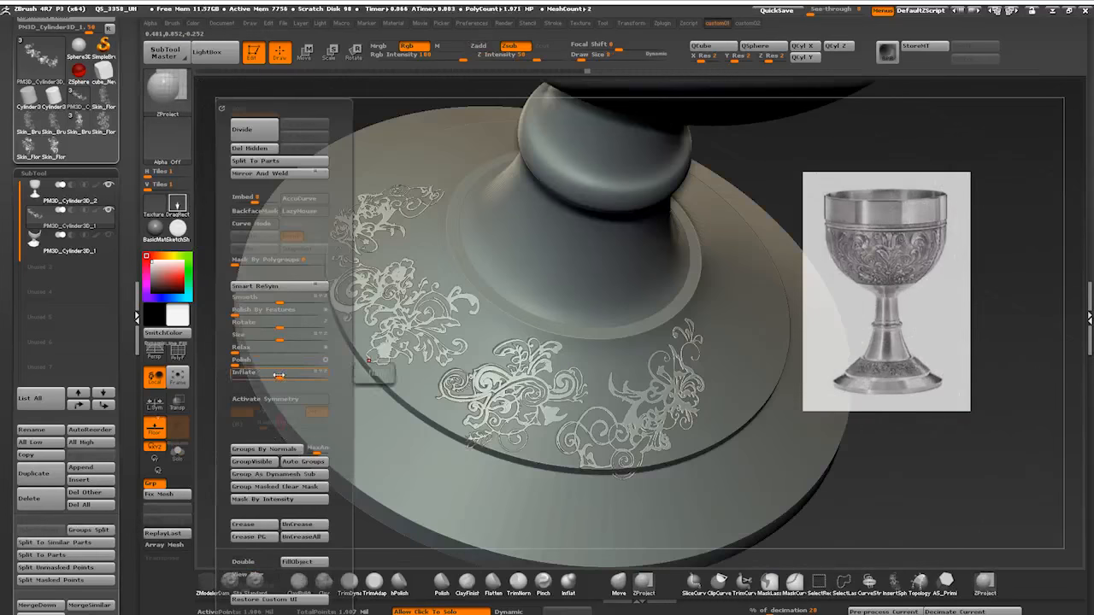
Step: Inflate the ornaments slightly, then Relax and Polish them into a soft relief
{"action": "left_click_drag", "start_coordinate": [278, 375], "coordinate": [280, 375]}
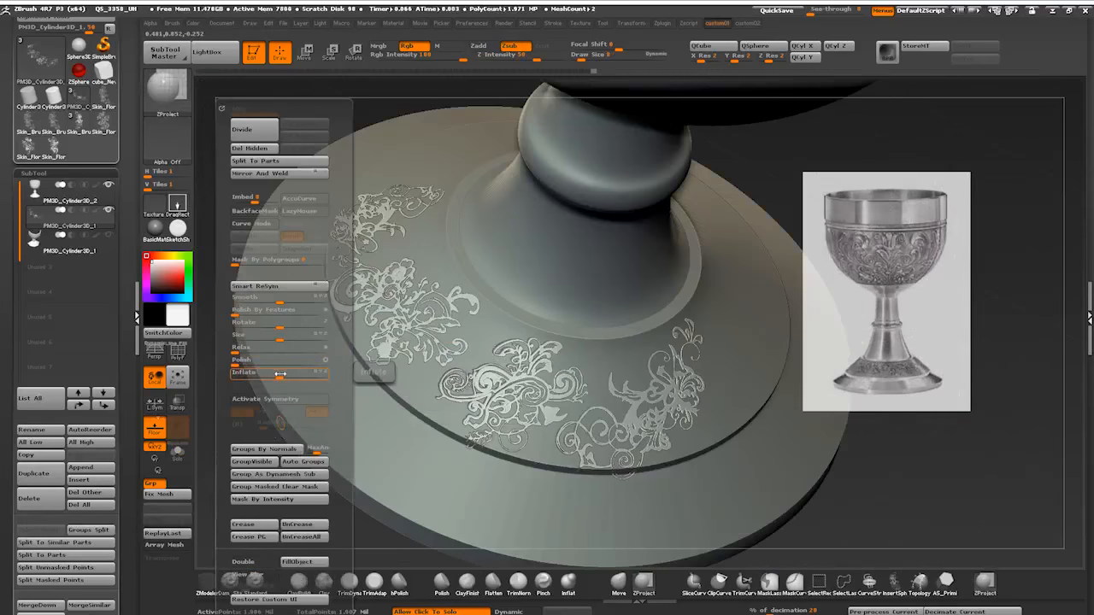
{"action": "left_click", "coordinate": [299, 384]}
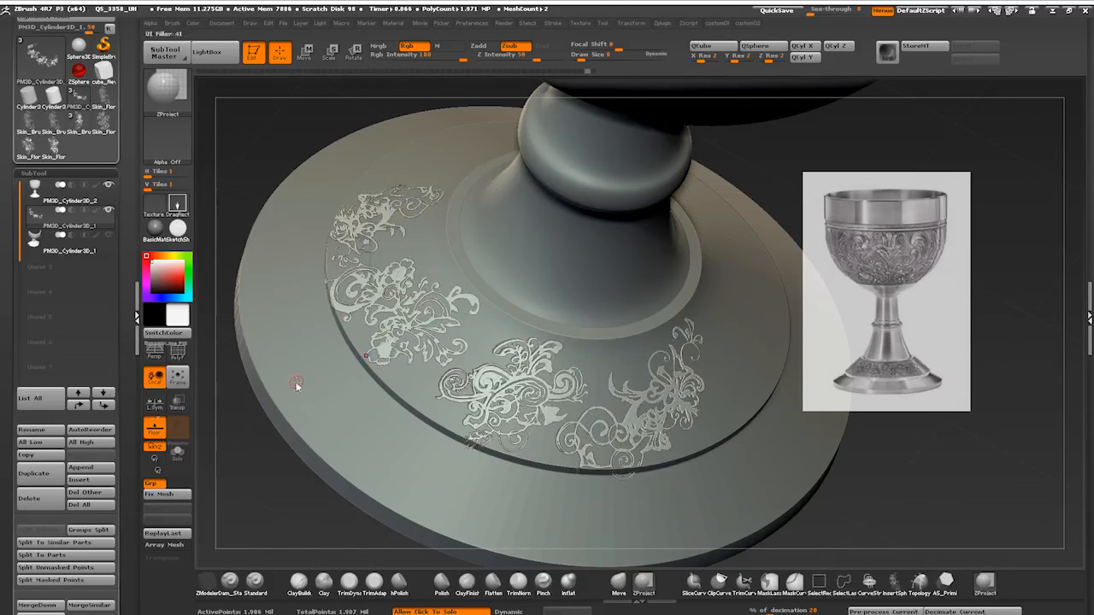
{"action": "key", "text": "space"}
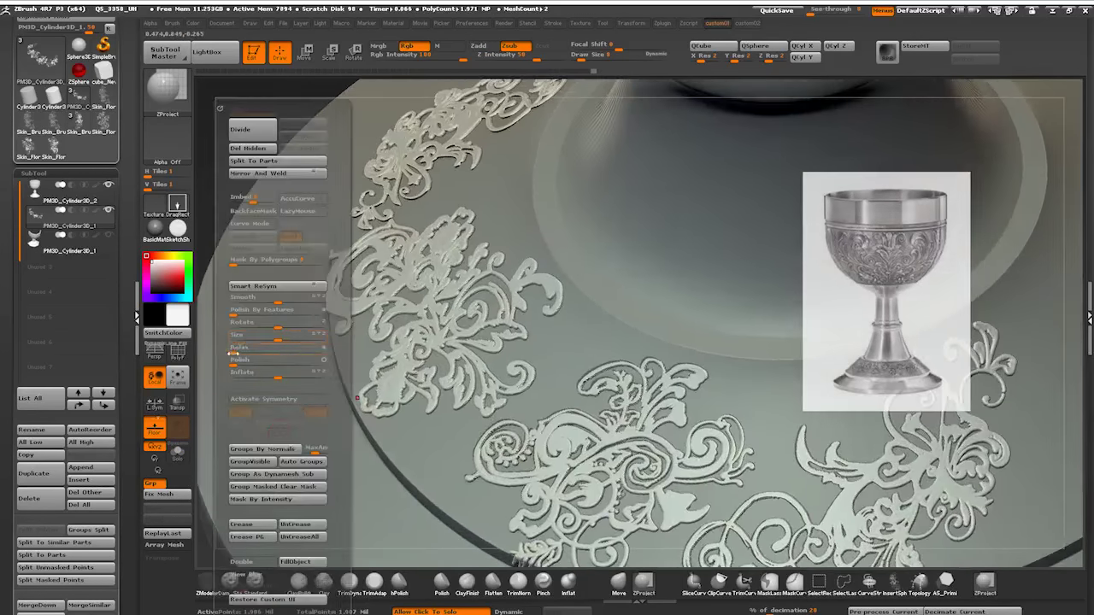
{"action": "left_click", "coordinate": [234, 353]}
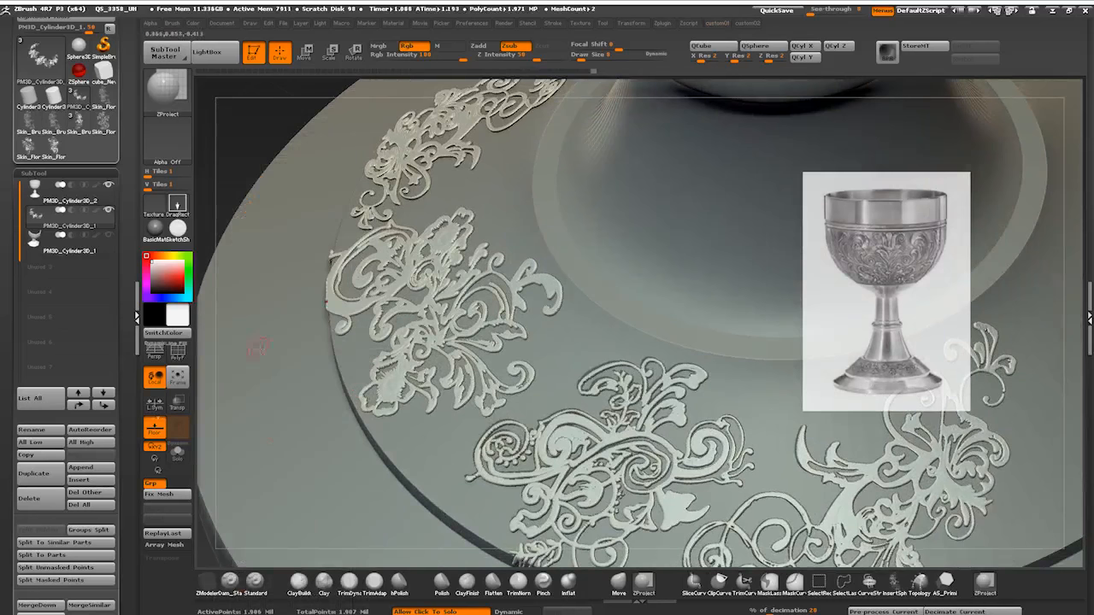
{"action": "key", "text": "space"}
{"action": "left_click", "coordinate": [184, 357]}
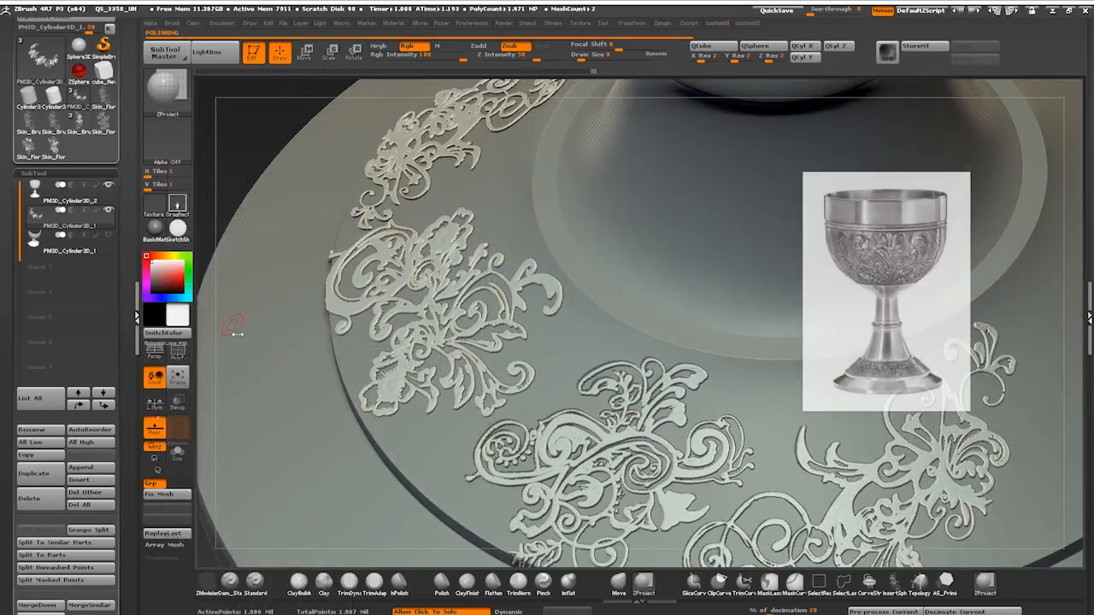
{"action": "right_click_drag", "start_coordinate": [237, 333], "coordinate": [238, 158]}
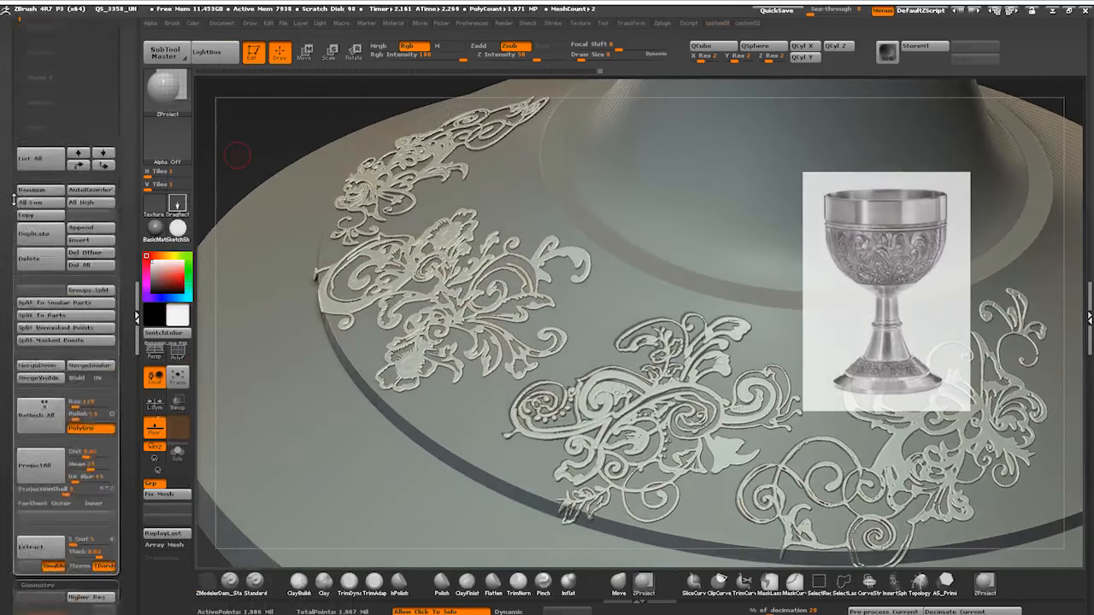
{"action": "scroll", "coordinate": [60, 256], "scroll_direction": "down", "scroll_amount": 5}
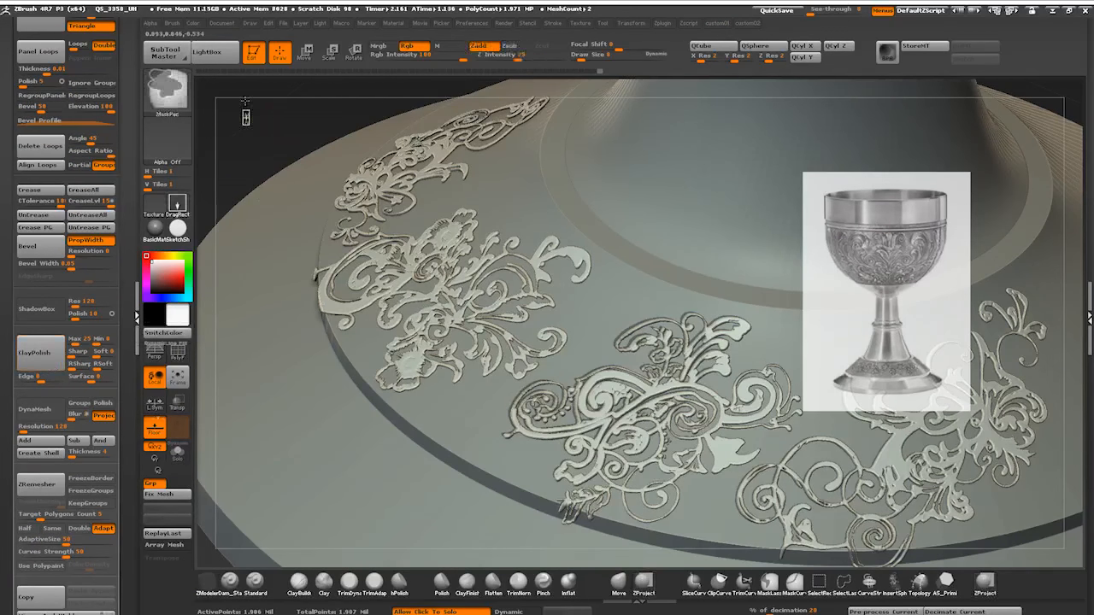
{"action": "mouse_move", "coordinate": [265, 170]}
{"action": "right_mouse_down"}
{"action": "mouse_move", "coordinate": [265, 516]}
{"action": "mouse_move", "coordinate": [257, 342]}
{"action": "right_mouse_up"}
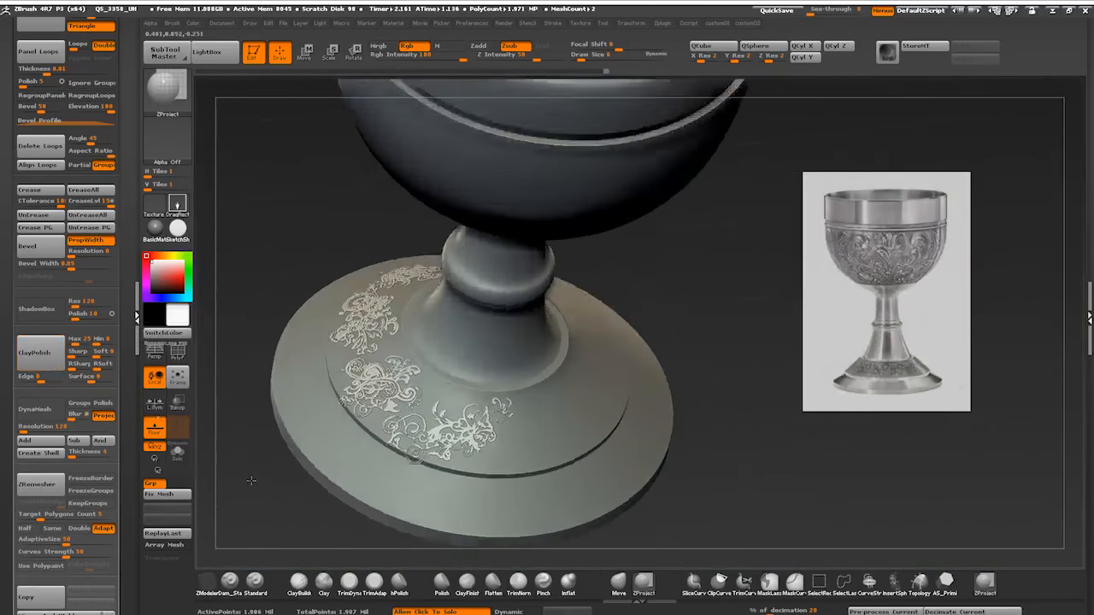
Step: Dismiss the failed Mirror And Weld, solo the ornaments and retry, facing them front-on
{"action": "key", "text": "space"}
{"action": "left_click", "coordinate": [220, 175]}
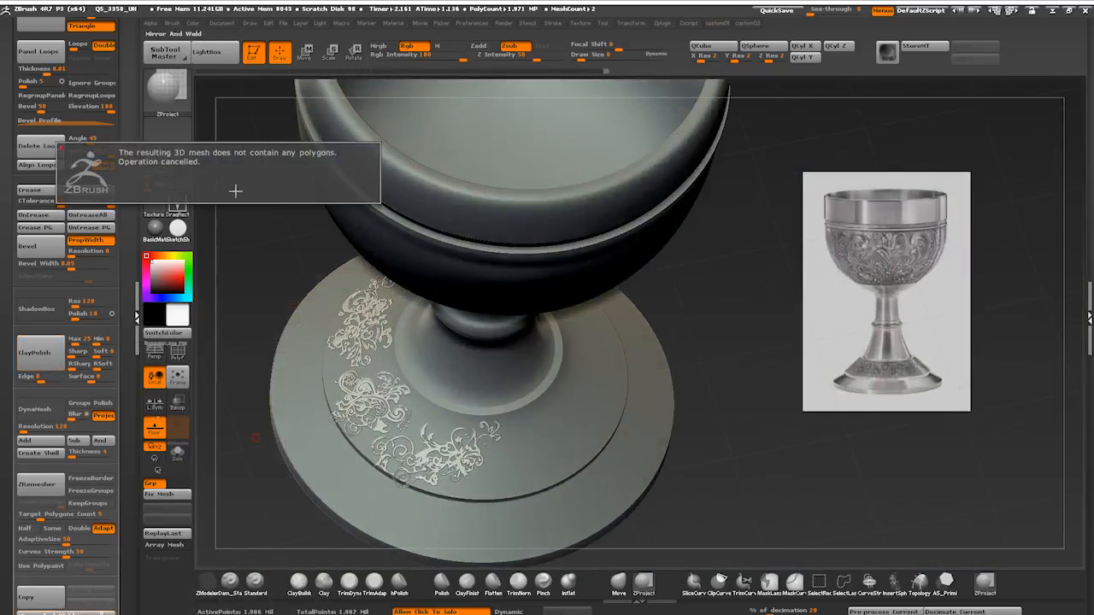
{"action": "left_click", "coordinate": [238, 187]}
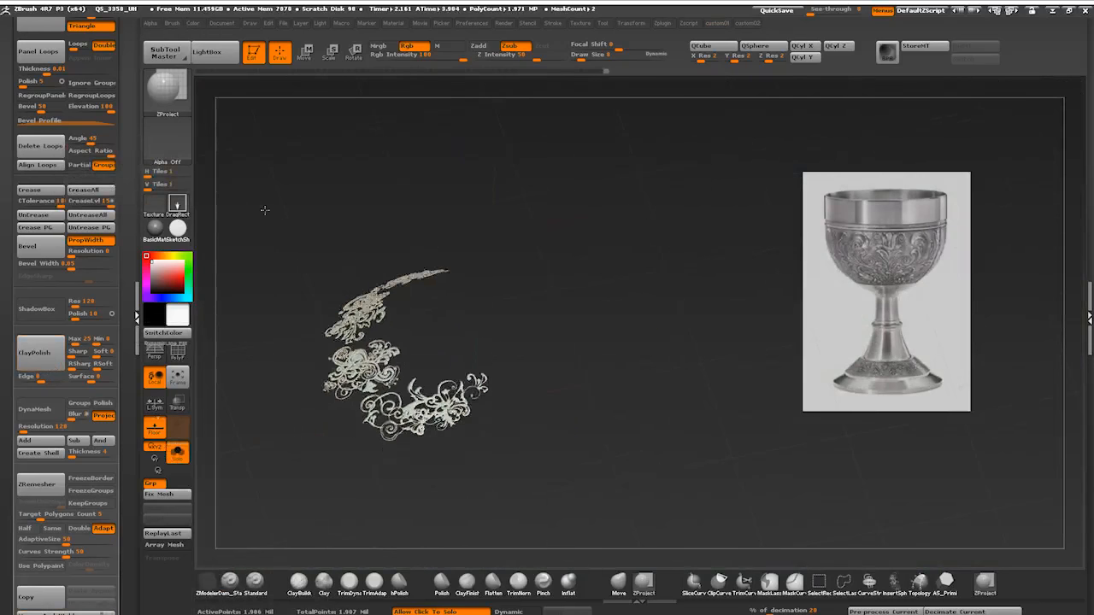
{"action": "key", "text": "space"}
{"action": "left_click", "coordinate": [238, 198]}
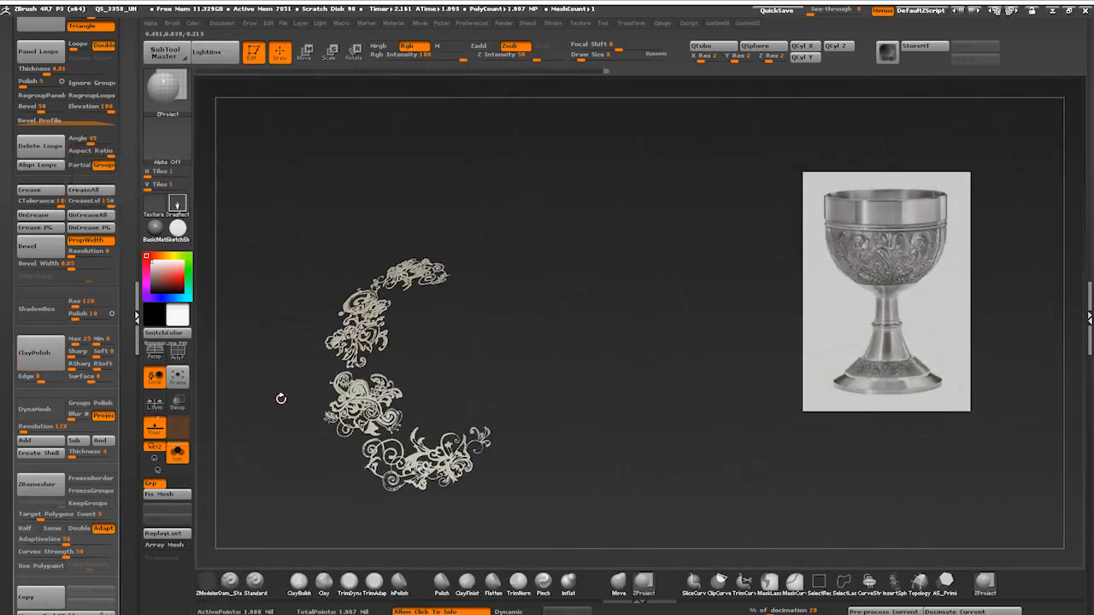
{"action": "mouse_move", "coordinate": [273, 400]}
{"action": "right_mouse_down"}
{"action": "mouse_move", "coordinate": [365, 363]}
{"action": "mouse_move", "coordinate": [436, 445]}
{"action": "right_mouse_up"}
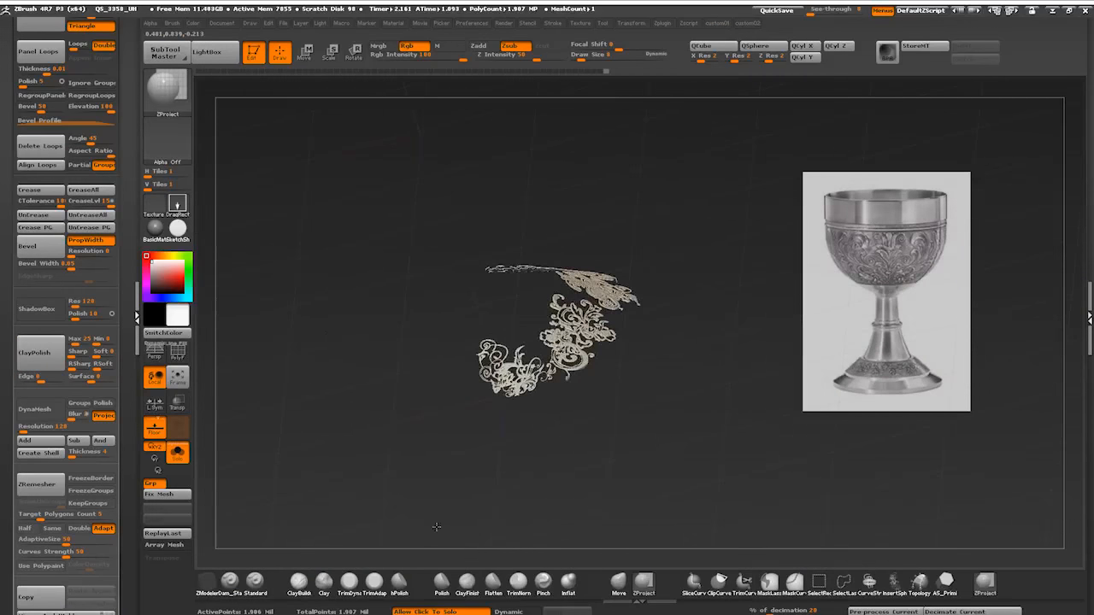
{"action": "right_click_drag", "start_coordinate": [385, 496], "coordinate": [348, 508]}
Step: Rotate the ornament half-ring into position, Mirror And Weld it into a full ring, and unsolo
{"action": "key", "text": "space"}
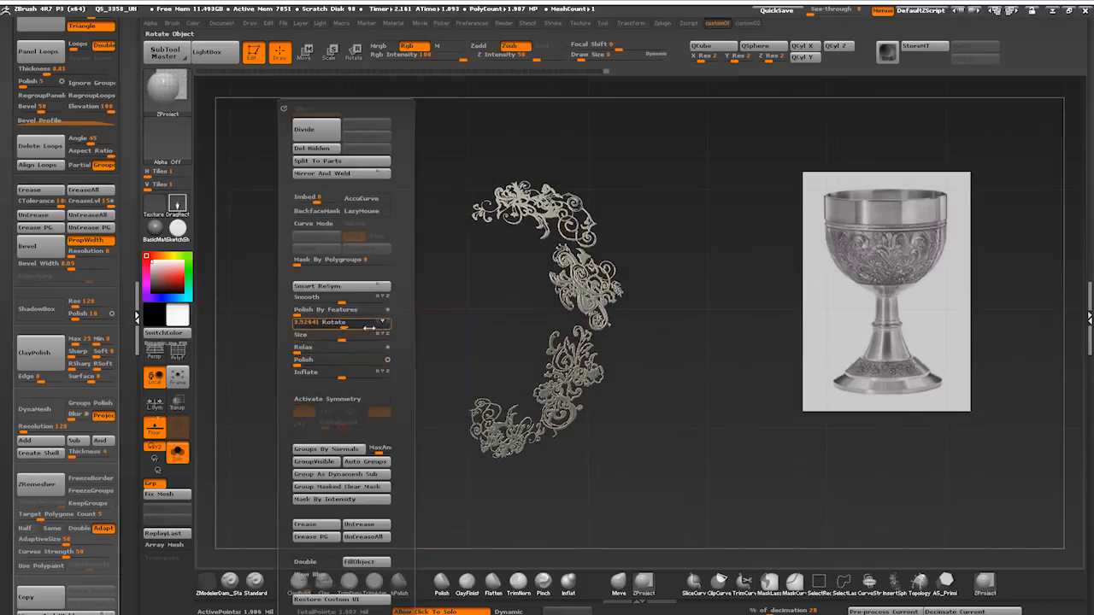
{"action": "mouse_move", "coordinate": [369, 328]}
{"action": "left_mouse_down"}
{"action": "mouse_move", "coordinate": [342, 327]}
{"action": "mouse_move", "coordinate": [421, 330]}
{"action": "left_mouse_up"}
{"action": "left_click", "coordinate": [326, 176]}
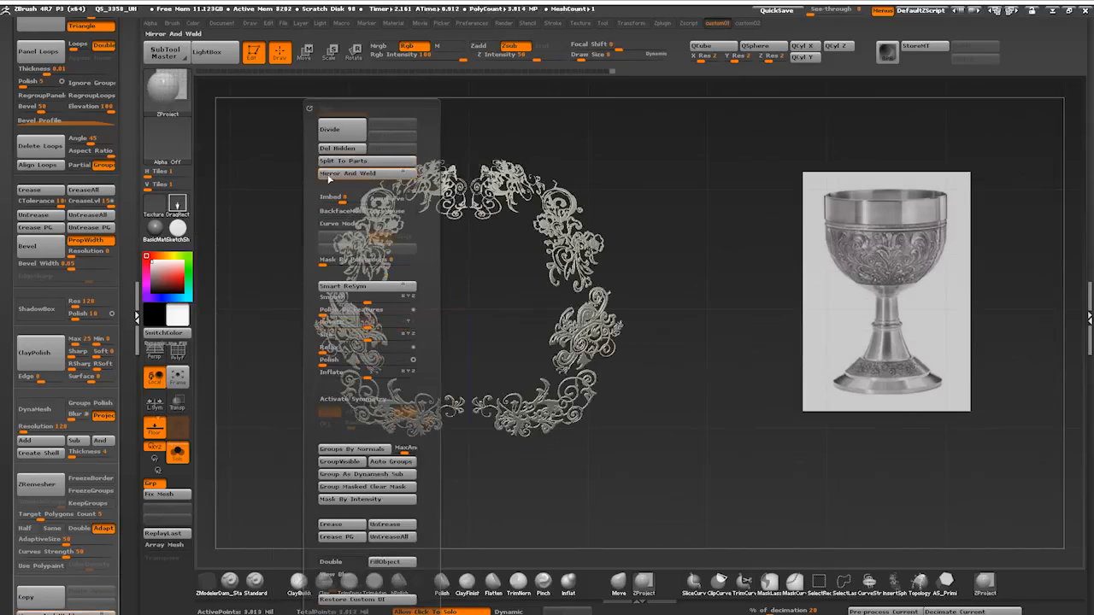
{"action": "left_click", "coordinate": [177, 452]}
{"action": "mouse_move", "coordinate": [255, 436]}
{"action": "left_mouse_down"}
{"action": "mouse_move", "coordinate": [275, 491]}
{"action": "mouse_move", "coordinate": [282, 376]}
{"action": "mouse_move", "coordinate": [330, 338]}
{"action": "left_mouse_up"}
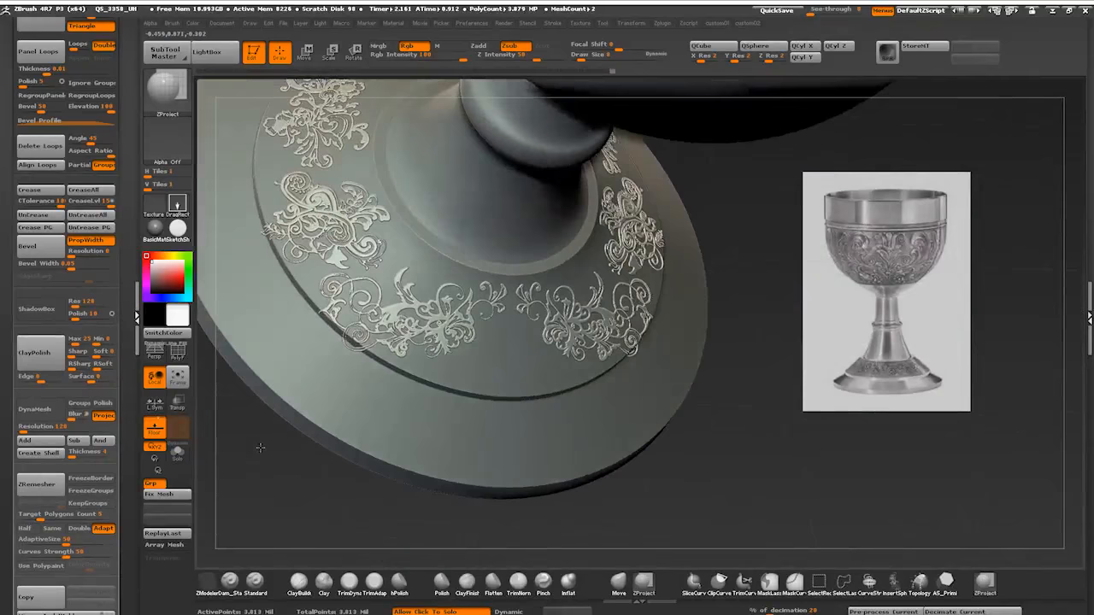
Step: Solo the ornament ring to check it around the base, then pick the InsertMesh brush
{"action": "mouse_move", "coordinate": [274, 461]}
{"action": "left_mouse_down"}
{"action": "mouse_move", "coordinate": [267, 491]}
{"action": "mouse_move", "coordinate": [276, 494]}
{"action": "mouse_move", "coordinate": [277, 385]}
{"action": "mouse_move", "coordinate": [736, 410]}
{"action": "left_mouse_up"}
{"action": "key", "text": "alt+shift+s"}
{"action": "key", "text": "alt+shift+s"}
{"action": "left_click_drag", "start_coordinate": [257, 427], "coordinate": [257, 368]}
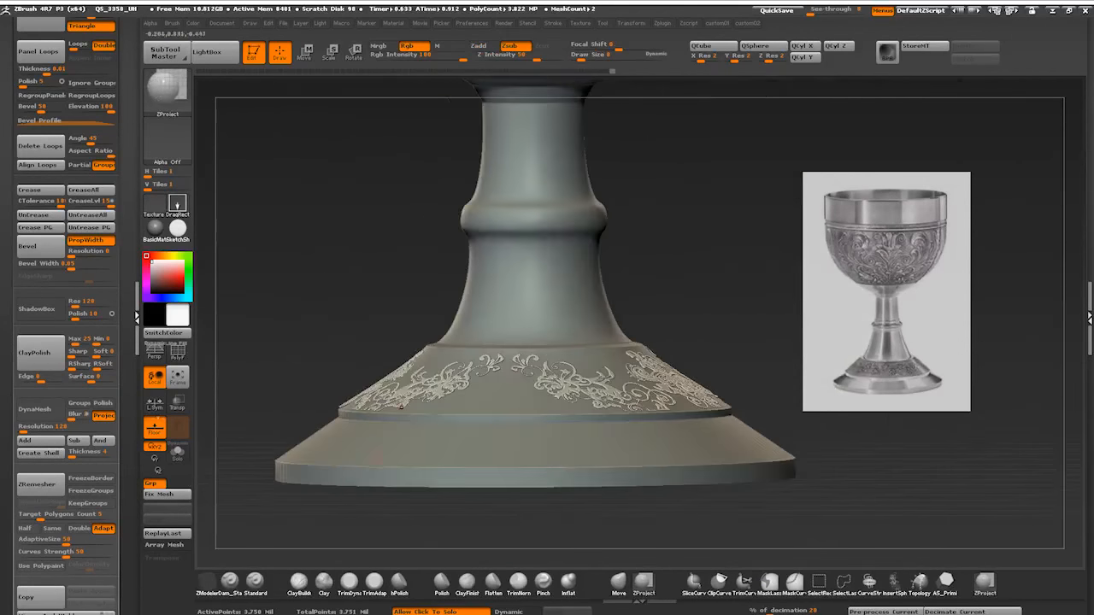
{"action": "left_click", "coordinate": [164, 94]}
{"action": "left_click", "coordinate": [547, 257]}
{"action": "left_click_drag", "start_coordinate": [257, 428], "coordinate": [256, 257]}
{"action": "left_click_drag", "start_coordinate": [476, 359], "coordinate": [476, 341]}
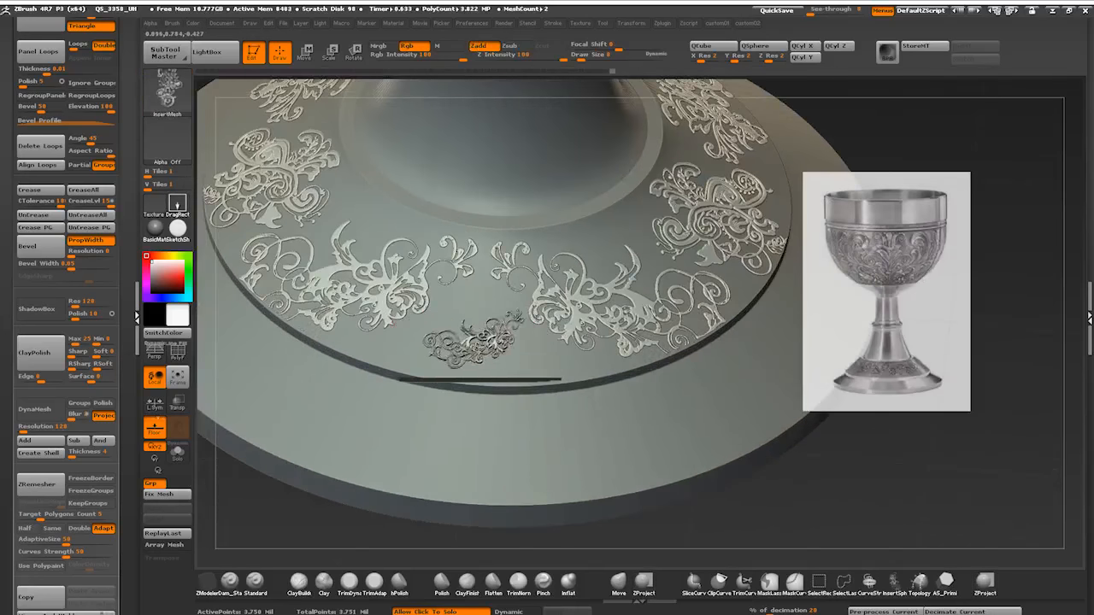
Step: Stamp a small Skin_Floral5 ornament onto the base ring with InsertMesh, undoing the extra stamps
{"action": "key", "text": "ctrl+z"}
{"action": "key", "text": "ctrl+shift+z"}
{"action": "key", "text": "m"}
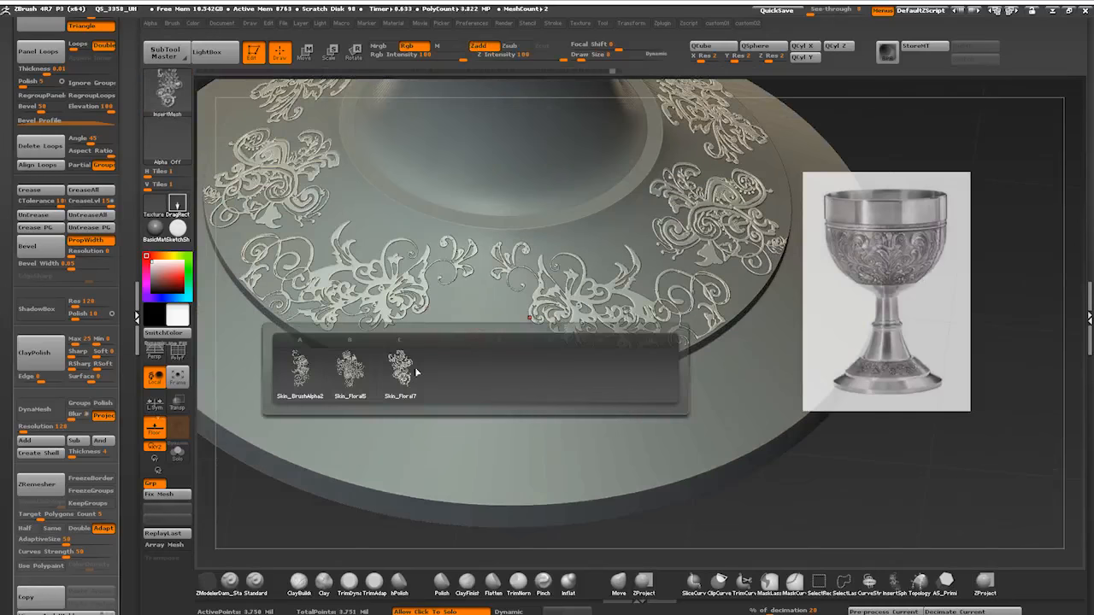
{"action": "left_click", "coordinate": [300, 374]}
{"action": "left_click_drag", "start_coordinate": [496, 308], "coordinate": [530, 359]}
{"action": "mouse_move", "coordinate": [342, 470]}
{"action": "left_mouse_down"}
{"action": "mouse_move", "coordinate": [342, 384]}
{"action": "mouse_move", "coordinate": [342, 470]}
{"action": "left_mouse_up"}
{"action": "mouse_move", "coordinate": [342, 470]}
{"action": "right_mouse_down"}
{"action": "mouse_move", "coordinate": [342, 342]}
{"action": "mouse_move", "coordinate": [248, 442]}
{"action": "right_mouse_up"}
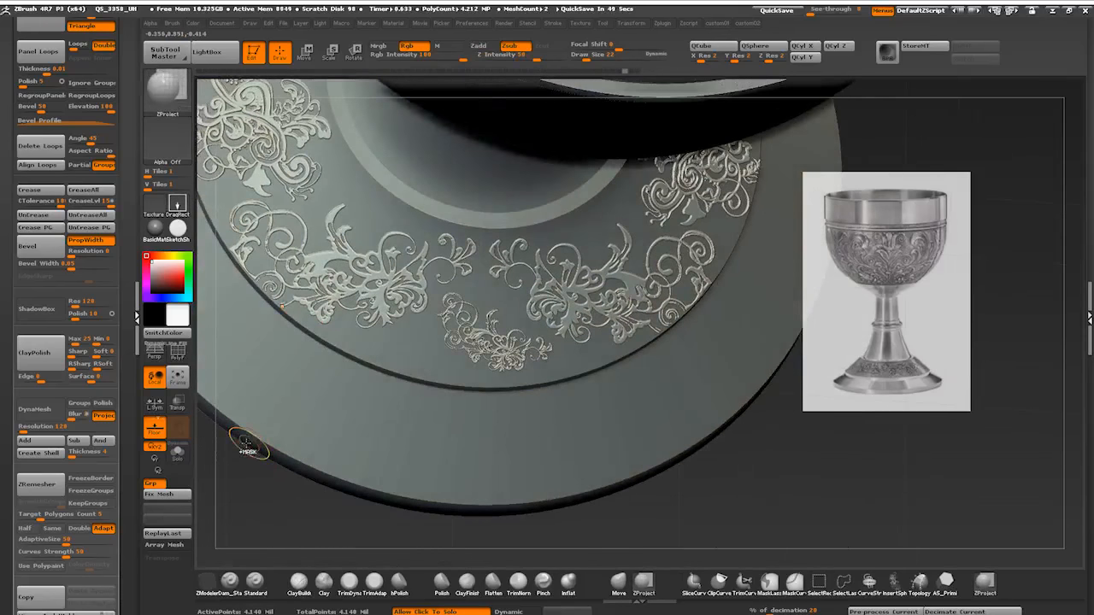
{"action": "key", "text": "ctrl+z"}
Step: Mask the existing floral ornaments dark with MaskPen and switch to the ZProject brush
{"action": "key", "text": "b"}
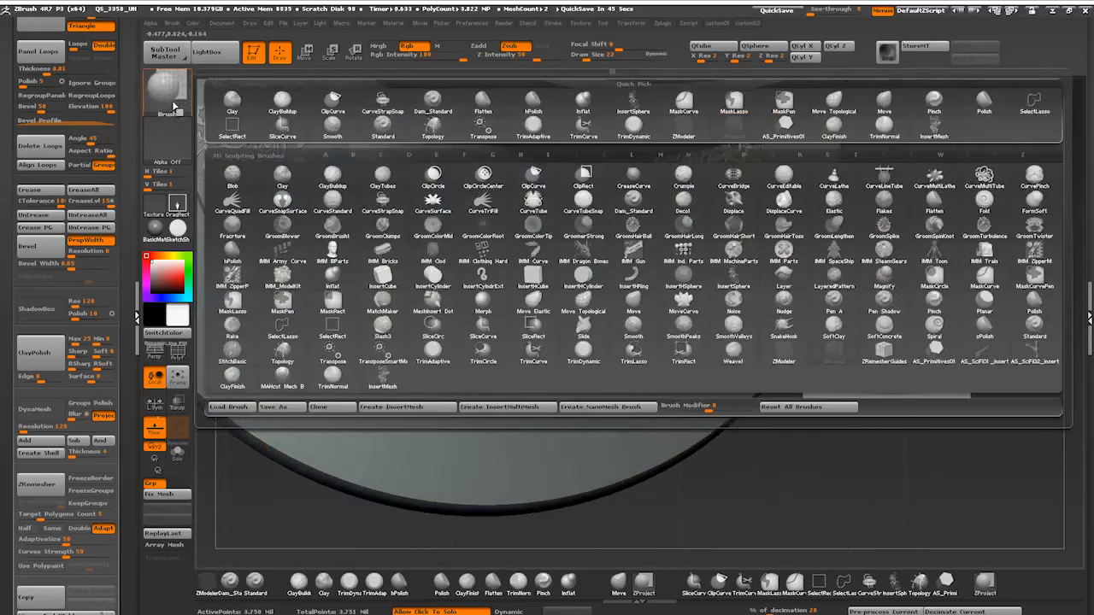
{"action": "left_click", "coordinate": [428, 325]}
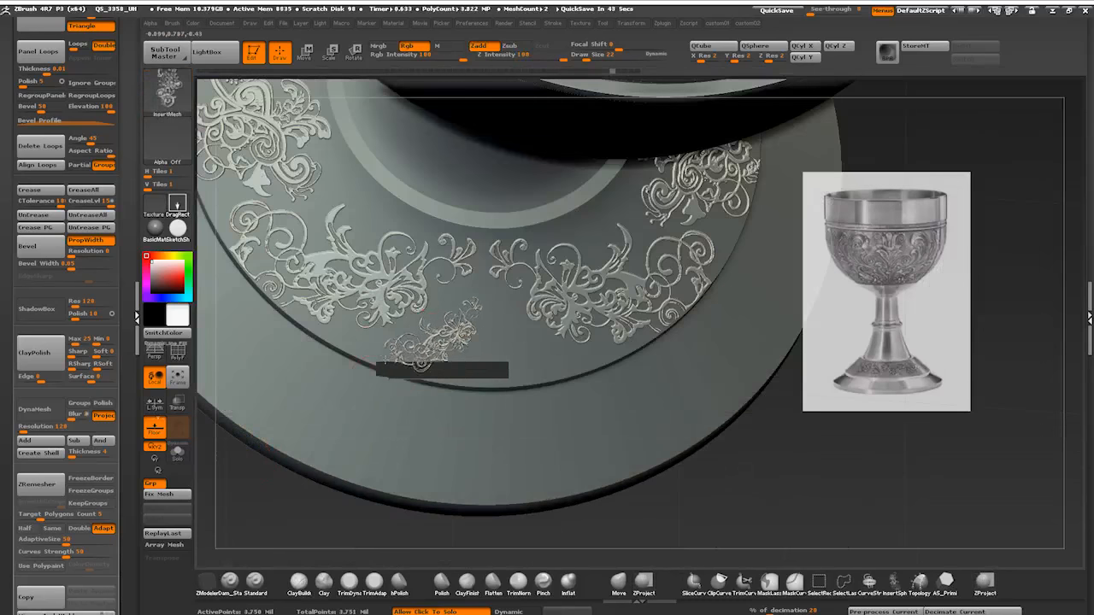
{"action": "left_click", "coordinate": [419, 363]}
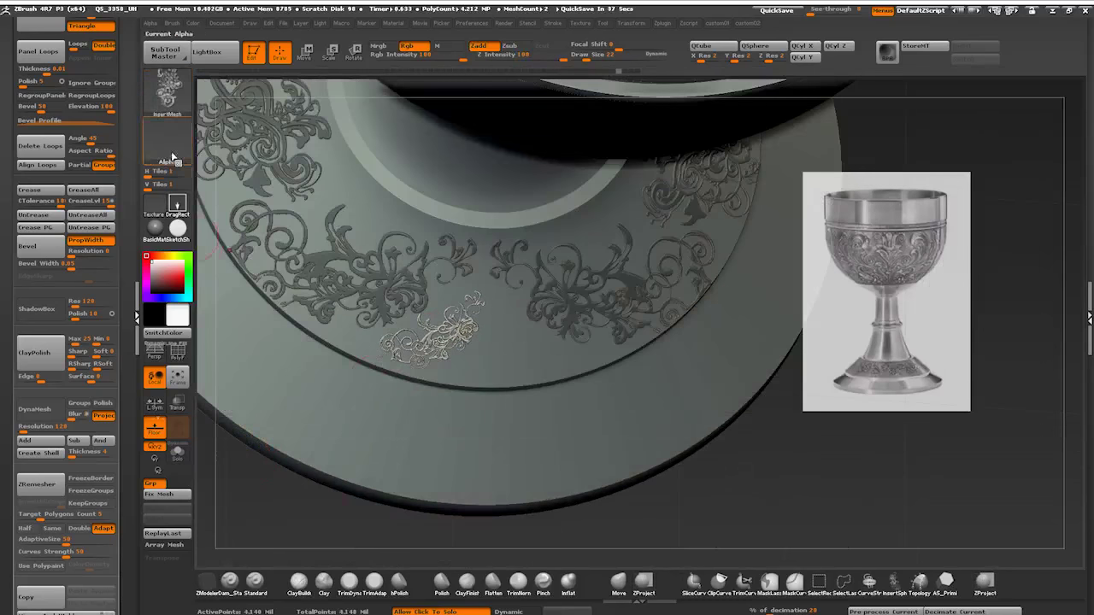
{"action": "left_click", "coordinate": [166, 94]}
{"action": "left_click", "coordinate": [637, 368]}
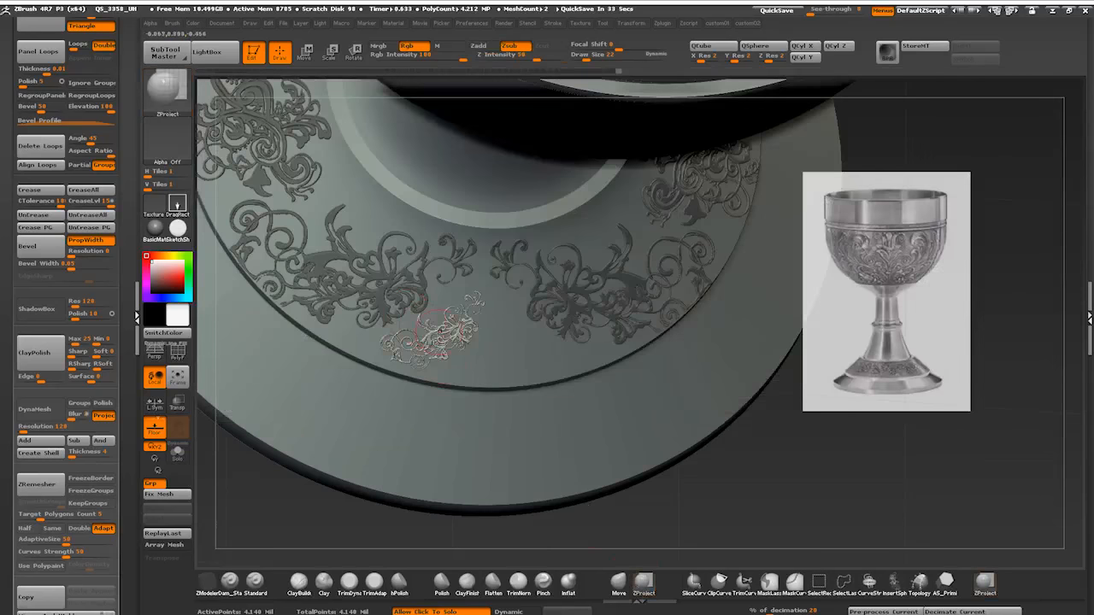
Step: Clear the mask from the ornaments
{"action": "left_click", "coordinate": [285, 537], "text": "ctrl"}
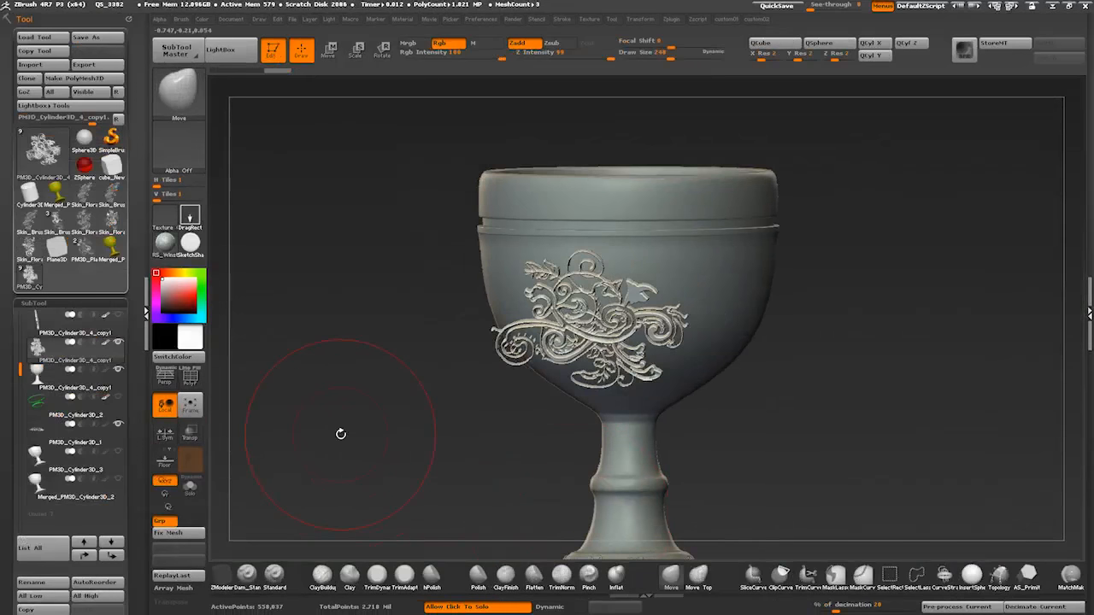
Step: Pick MatchMaker, Transpose-move the detached ornament onto the cup's side and check it all around
{"action": "key", "text": "b"}
{"action": "key", "text": "m"}
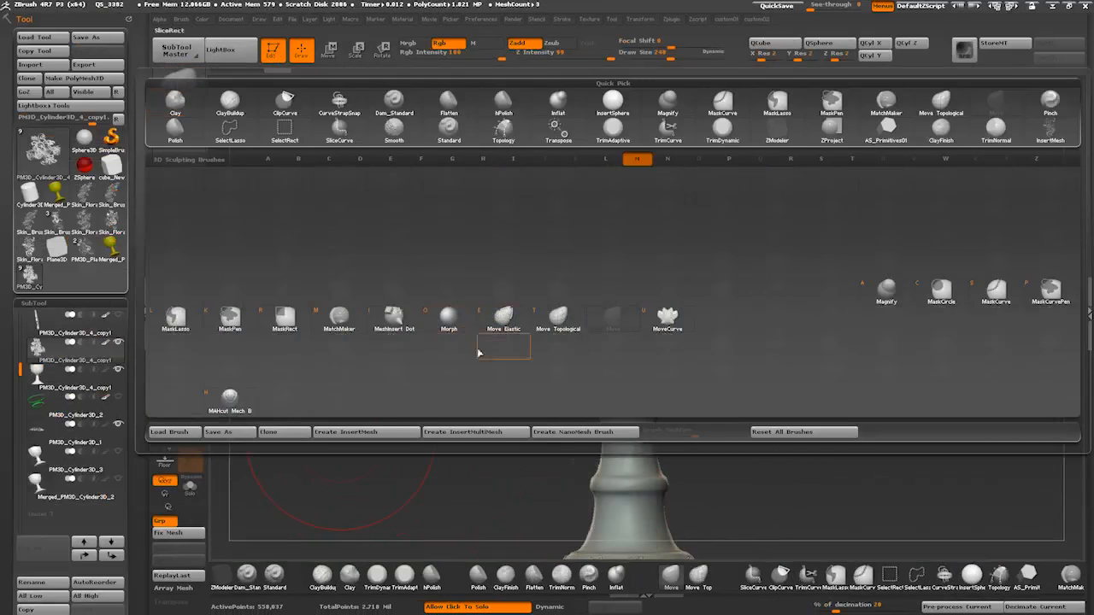
{"action": "left_click", "coordinate": [338, 321]}
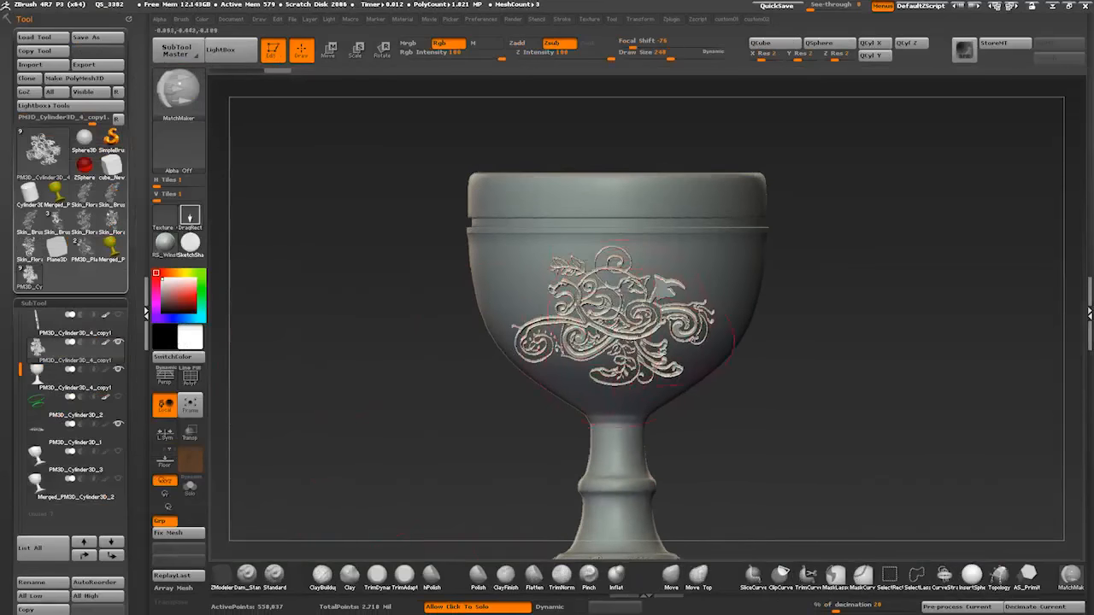
{"action": "mouse_move", "coordinate": [409, 384]}
{"action": "right_mouse_down"}
{"action": "mouse_move", "coordinate": [505, 376]}
{"action": "mouse_move", "coordinate": [345, 404]}
{"action": "right_mouse_up"}
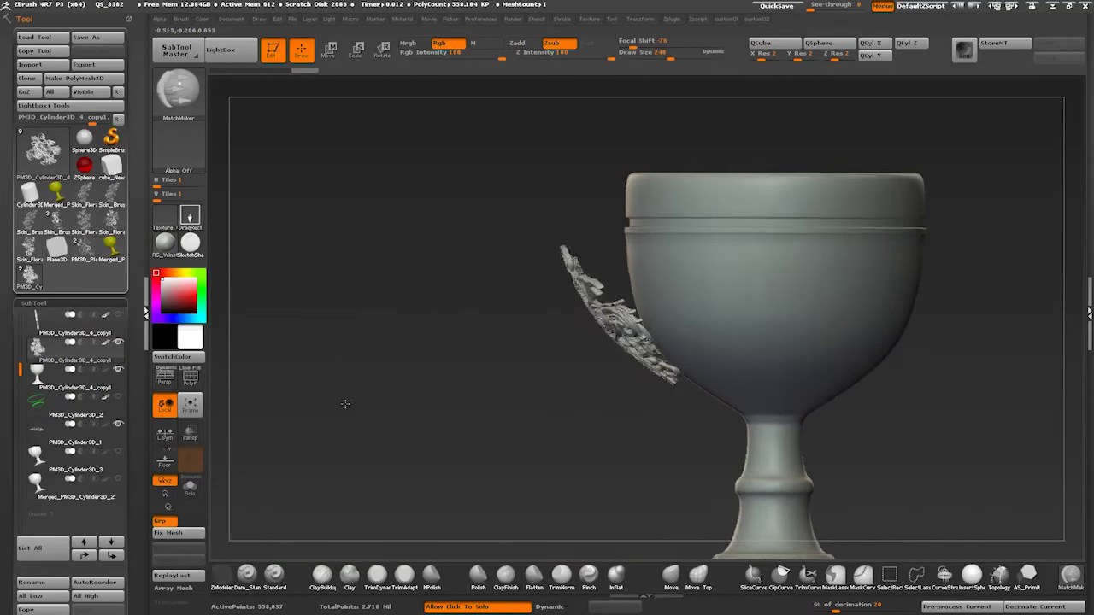
{"action": "left_click", "coordinate": [329, 52]}
{"action": "left_click_drag", "start_coordinate": [493, 311], "coordinate": [519, 307]}
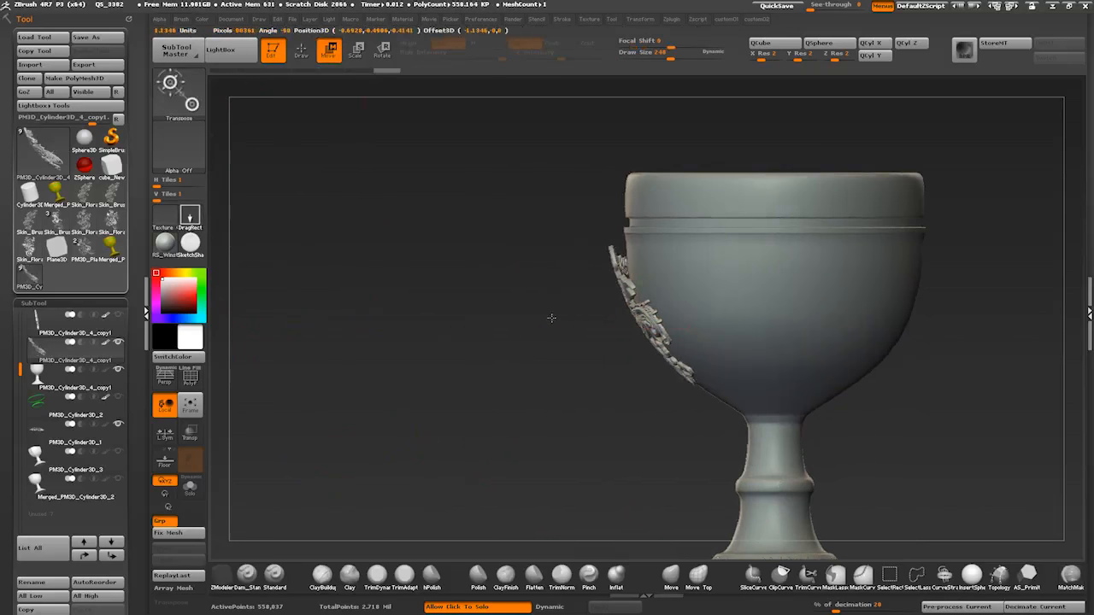
{"action": "left_click_drag", "start_coordinate": [551, 319], "coordinate": [513, 282]}
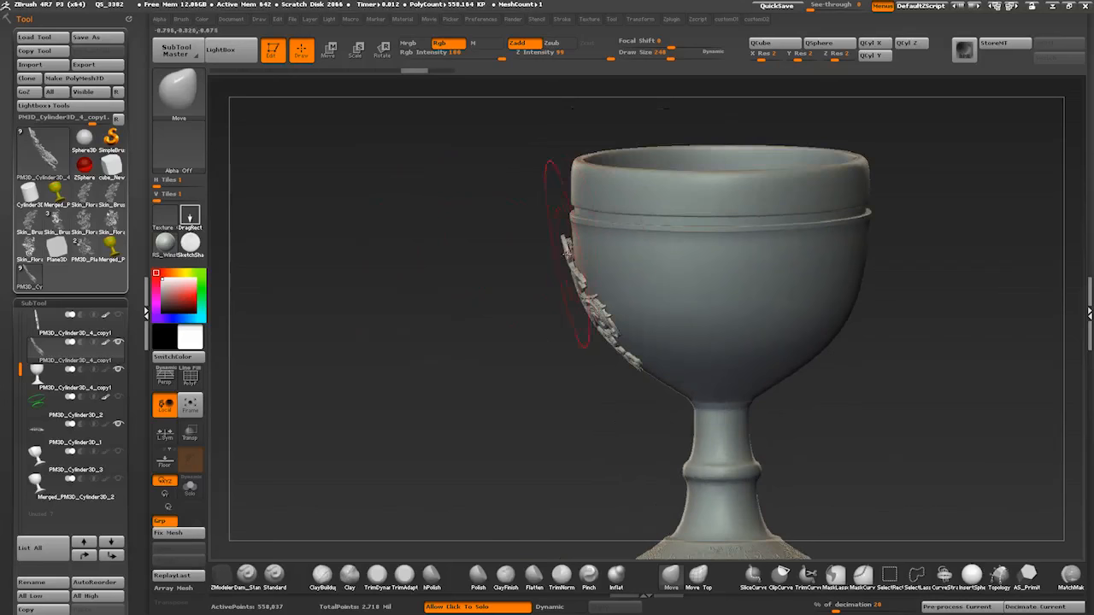
{"action": "left_click_drag", "start_coordinate": [564, 240], "coordinate": [518, 300]}
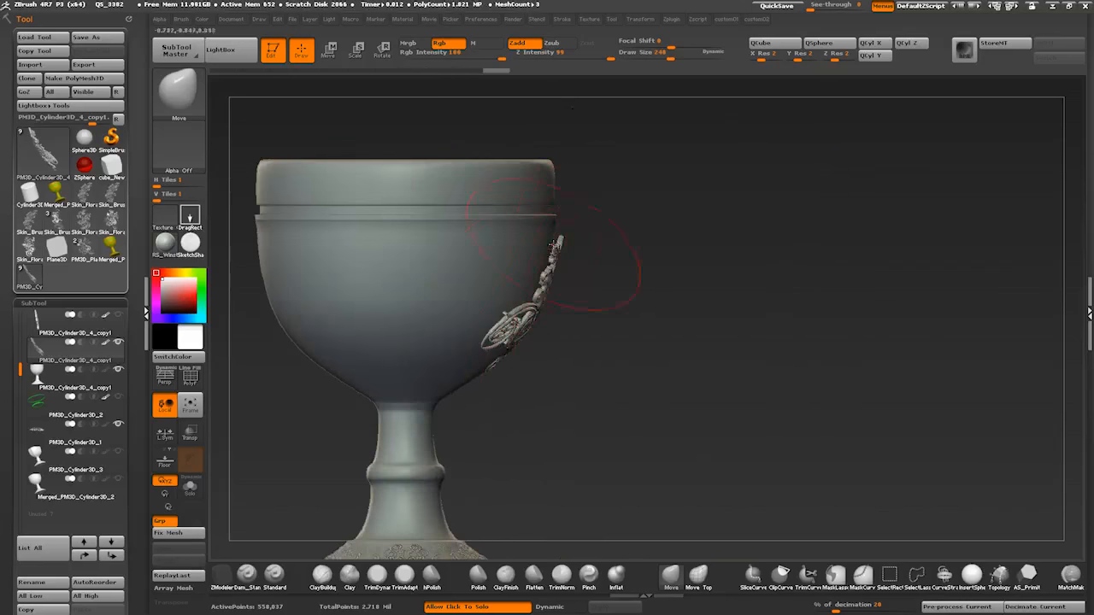
{"action": "mouse_move", "coordinate": [556, 246]}
{"action": "left_mouse_down"}
{"action": "mouse_move", "coordinate": [599, 257]}
{"action": "mouse_move", "coordinate": [558, 238]}
{"action": "left_mouse_up"}
{"action": "left_click_drag", "start_coordinate": [446, 252], "coordinate": [342, 257]}
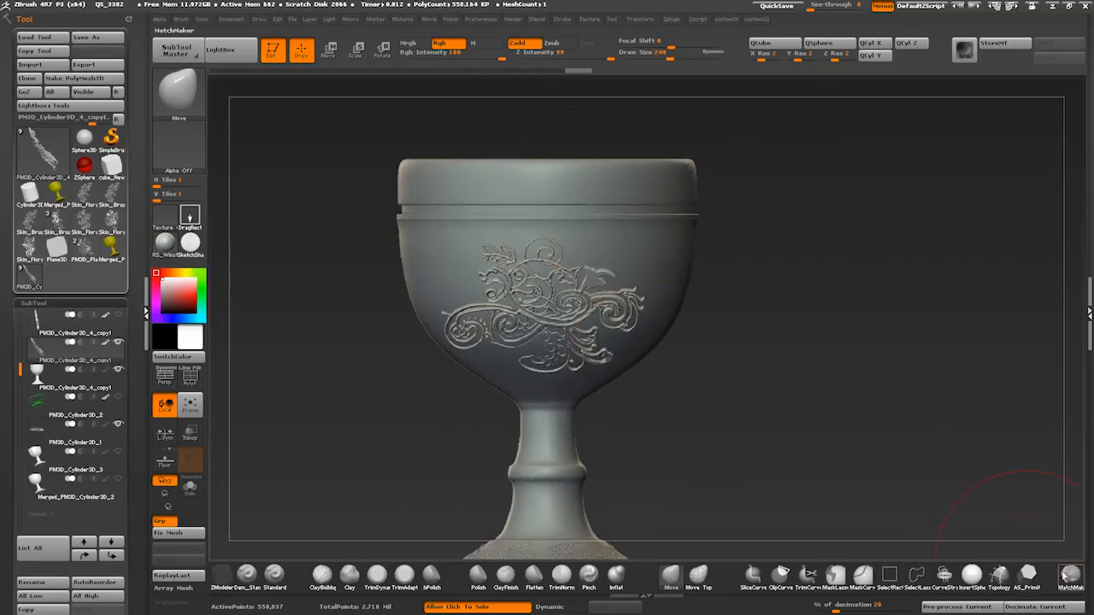
{"action": "left_click_drag", "start_coordinate": [556, 304], "coordinate": [487, 286]}
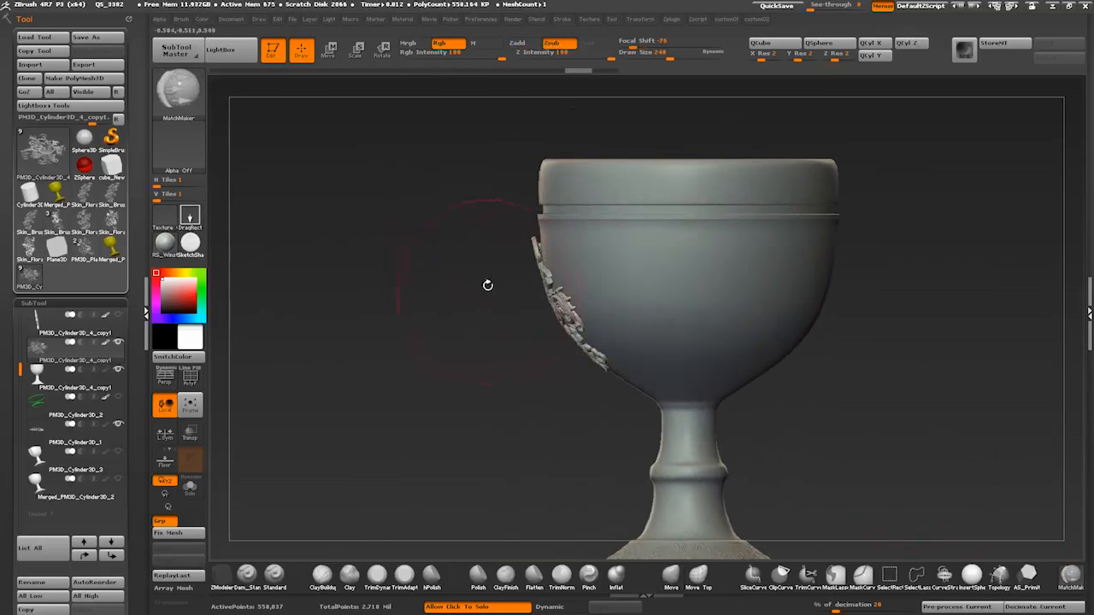
{"action": "mouse_move", "coordinate": [410, 325]}
{"action": "left_mouse_down"}
{"action": "mouse_move", "coordinate": [327, 382]}
{"action": "mouse_move", "coordinate": [341, 399]}
{"action": "mouse_move", "coordinate": [478, 376]}
{"action": "left_mouse_up"}
Step: Select the next ornament subtool, slide it to the cup on a Transpose line and press it flat
{"action": "key", "text": "b"}
{"action": "left_click", "coordinate": [649, 342]}
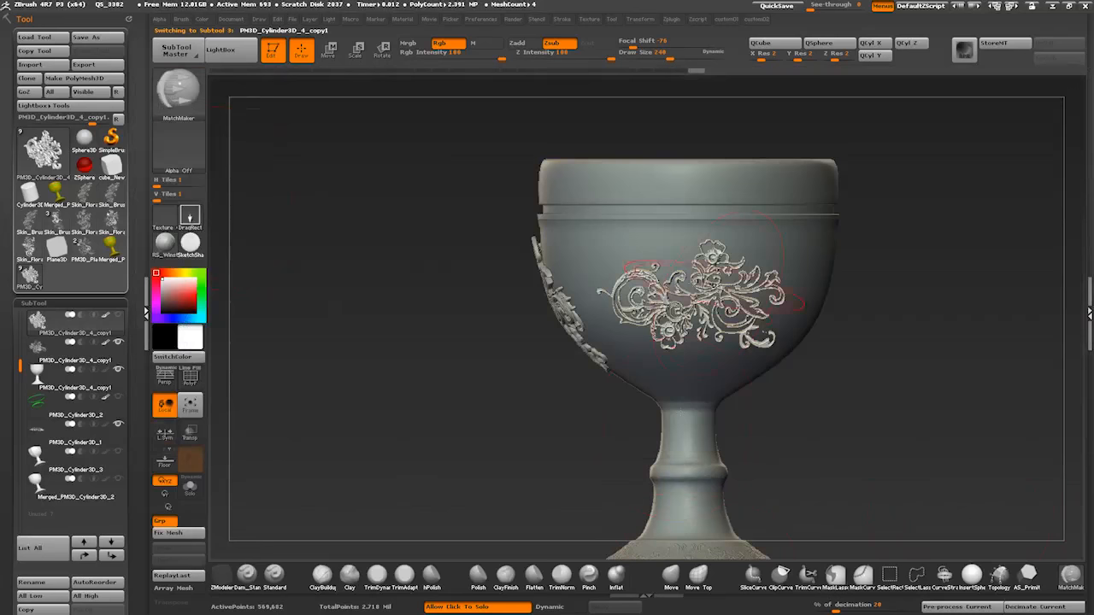
{"action": "left_click_drag", "start_coordinate": [720, 351], "coordinate": [582, 307]}
{"action": "key", "text": "w"}
{"action": "left_click_drag", "start_coordinate": [453, 301], "coordinate": [701, 301]}
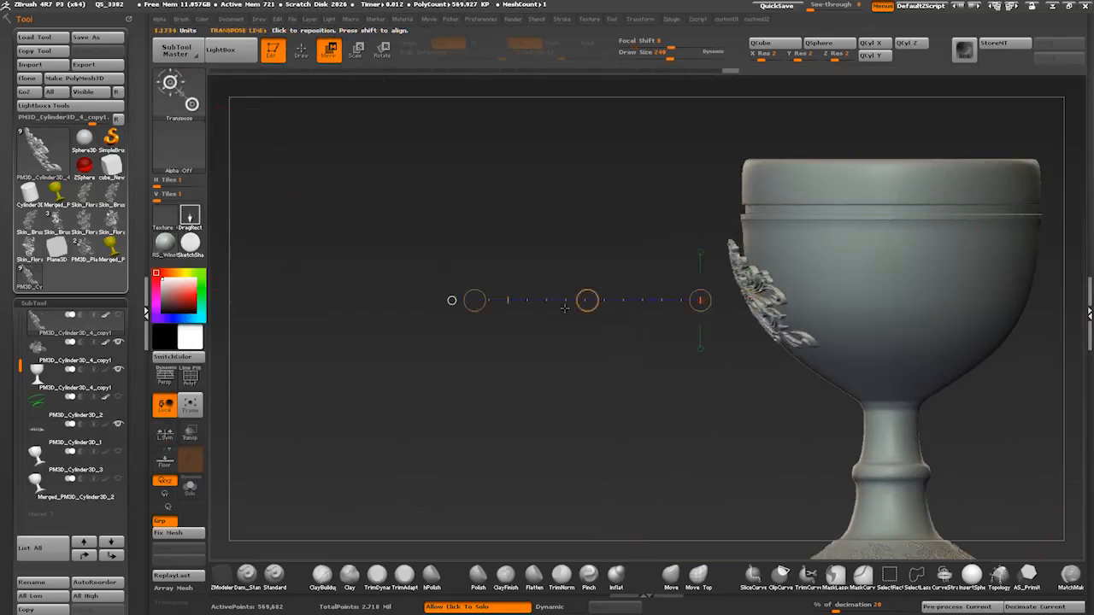
{"action": "left_click_drag", "start_coordinate": [506, 351], "coordinate": [428, 367]}
{"action": "key", "text": "q"}
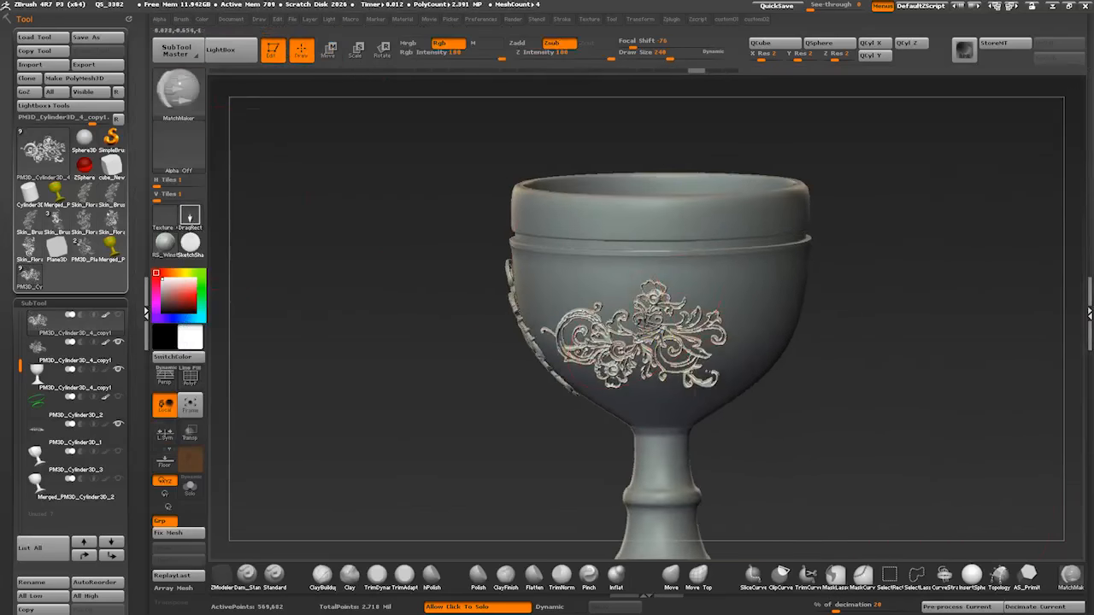
Step: Nudge the ornament with another Transpose move and check its spacing from the goblet front
{"action": "left_click_drag", "start_coordinate": [512, 368], "coordinate": [428, 342]}
{"action": "key", "text": "w"}
{"action": "left_click_drag", "start_coordinate": [598, 338], "coordinate": [525, 339]}
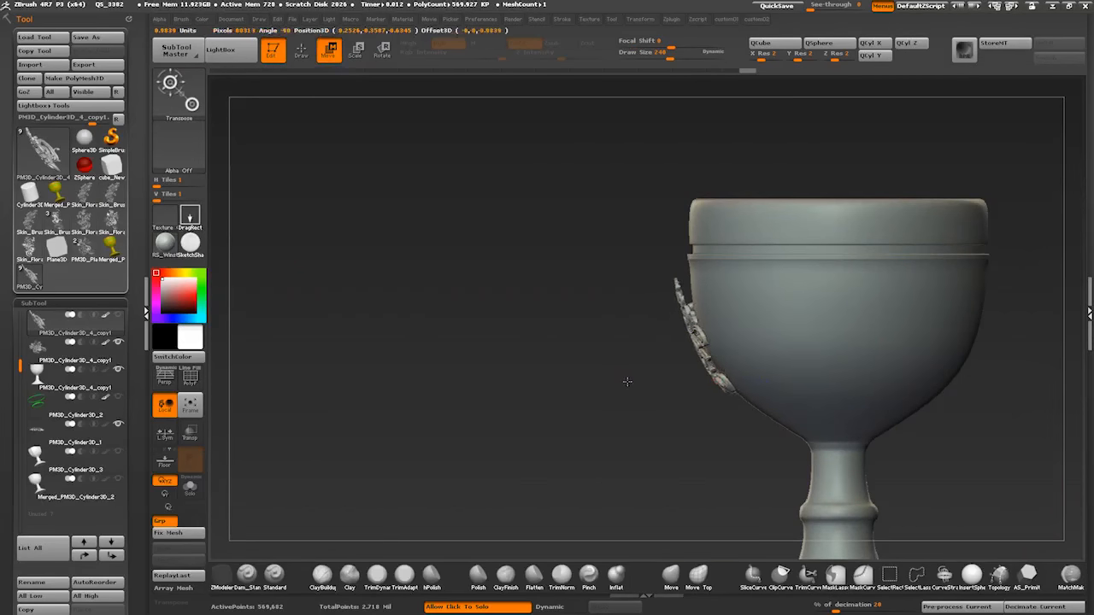
{"action": "left_click_drag", "start_coordinate": [628, 380], "coordinate": [513, 368]}
{"action": "left_click_drag", "start_coordinate": [598, 384], "coordinate": [547, 376]}
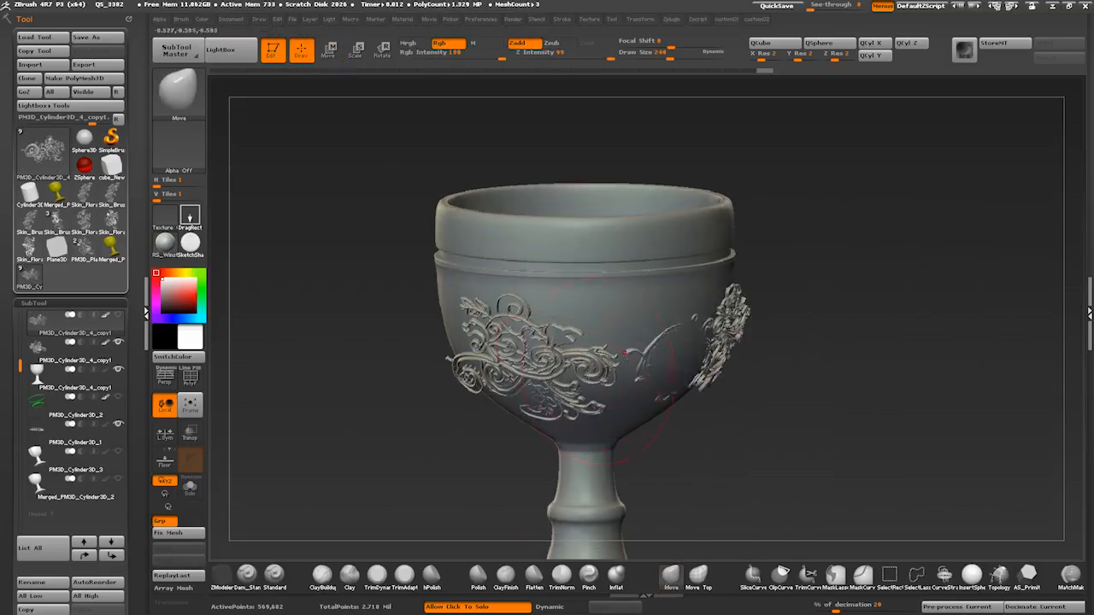
{"action": "left_click_drag", "start_coordinate": [359, 342], "coordinate": [599, 325]}
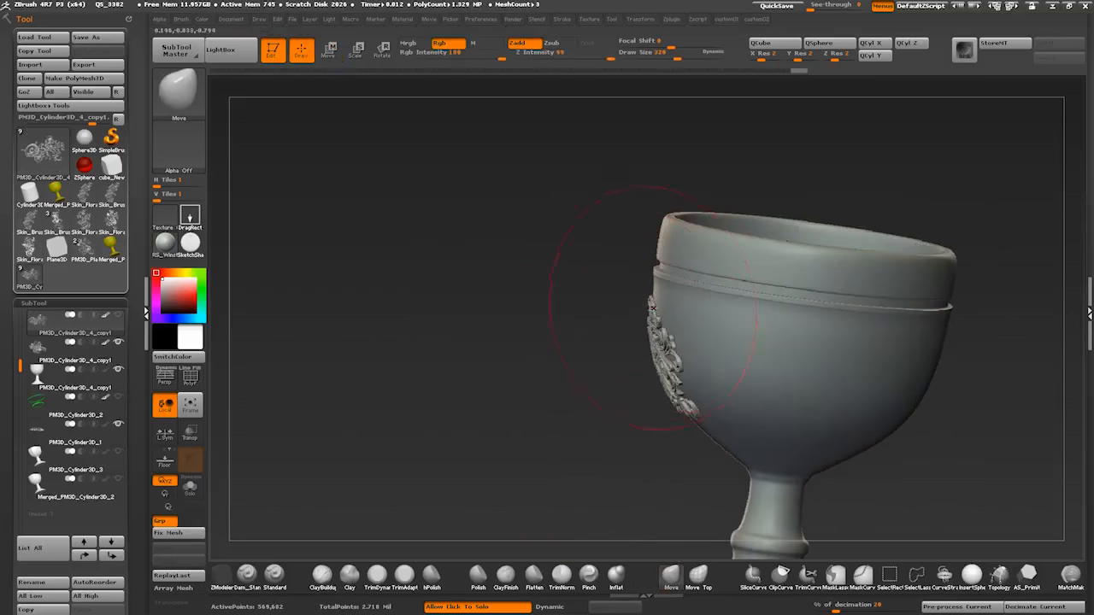
{"action": "mouse_move", "coordinate": [478, 334]}
{"action": "left_mouse_down"}
{"action": "mouse_move", "coordinate": [336, 377]}
{"action": "mouse_move", "coordinate": [428, 359]}
{"action": "mouse_move", "coordinate": [478, 257]}
{"action": "mouse_move", "coordinate": [530, 304]}
{"action": "mouse_move", "coordinate": [428, 324]}
{"action": "mouse_move", "coordinate": [582, 325]}
{"action": "mouse_move", "coordinate": [359, 342]}
{"action": "left_mouse_up"}
Step: Import Floral5.png as an alpha, select it, and drag it out large across the flat plane
{"action": "left_click_drag", "start_coordinate": [440, 310], "coordinate": [498, 355]}
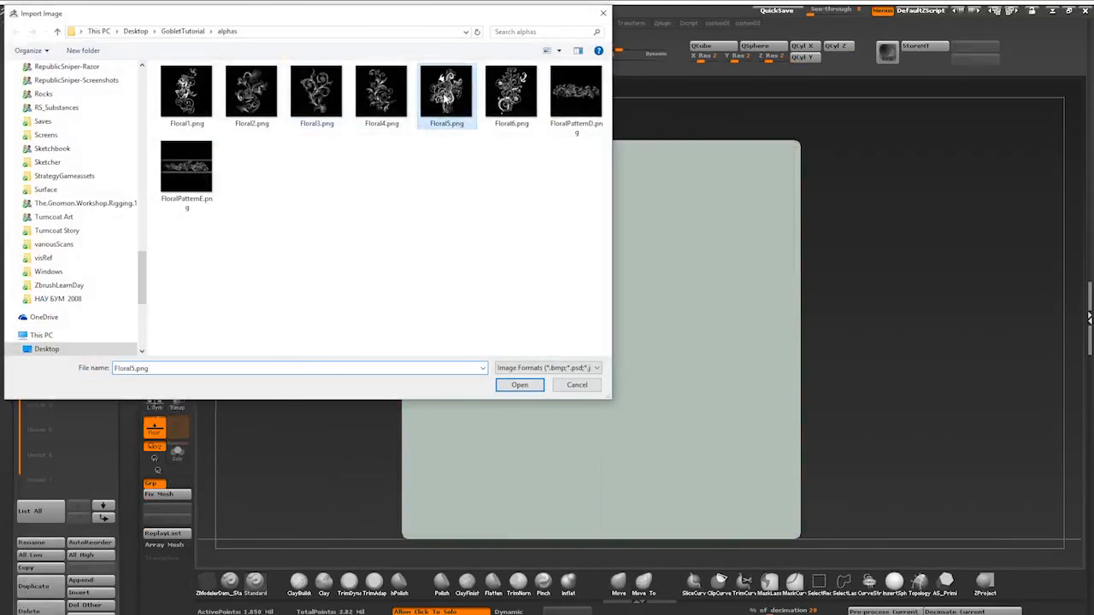
{"action": "double_click", "coordinate": [443, 91]}
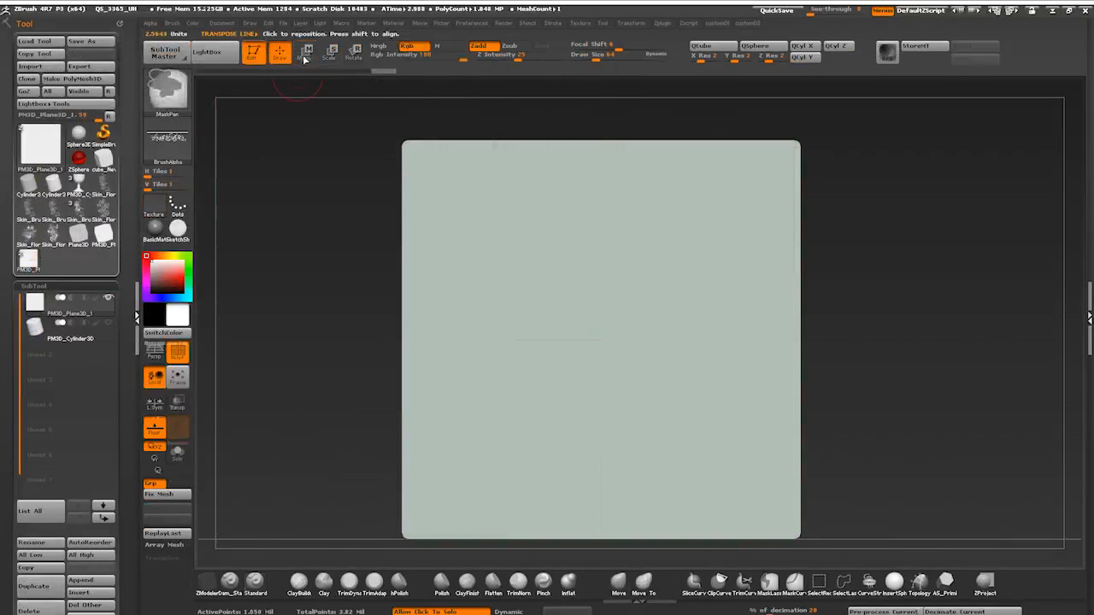
{"action": "left_click", "coordinate": [167, 136]}
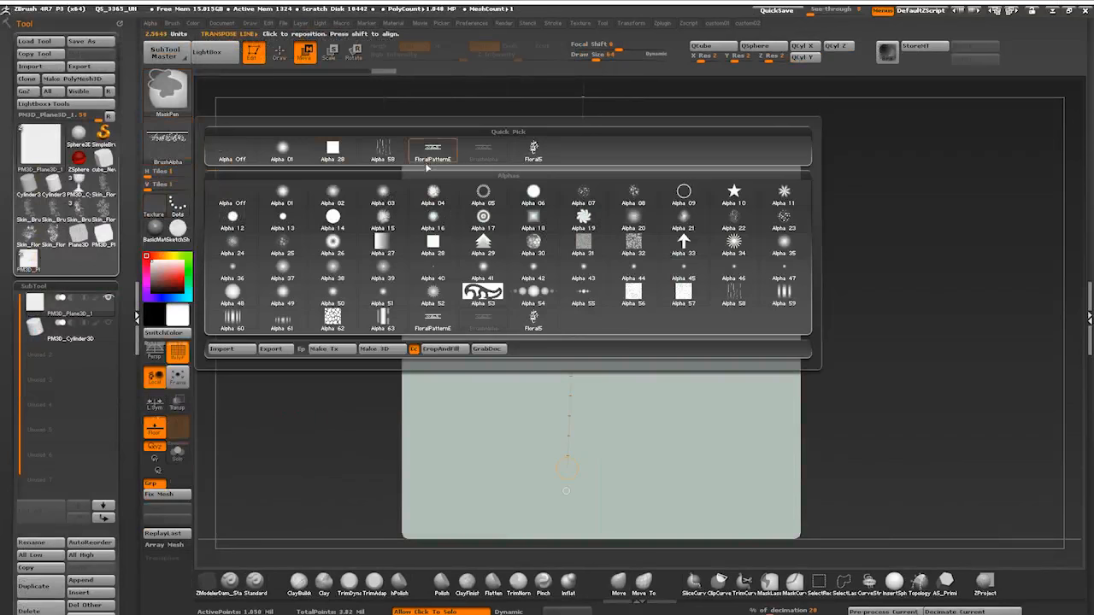
{"action": "left_click", "coordinate": [500, 219]}
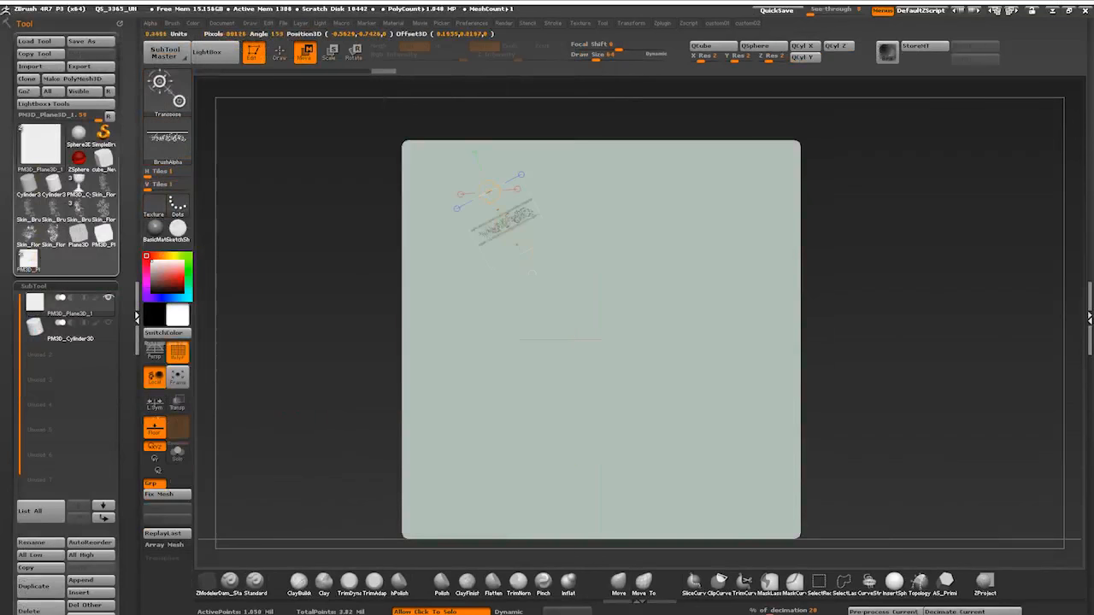
{"action": "left_click", "coordinate": [167, 137]}
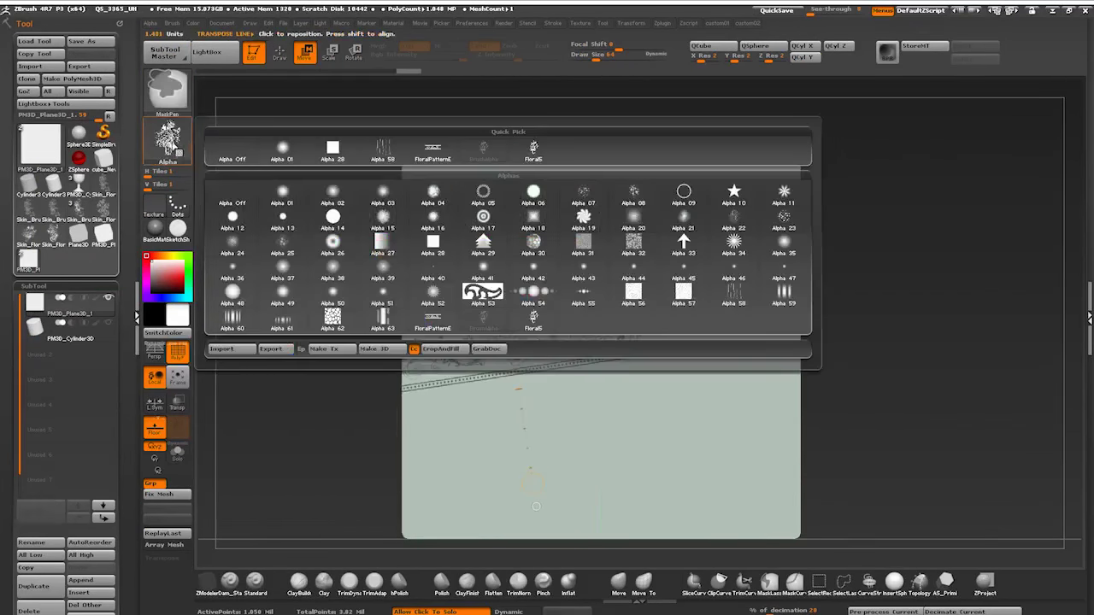
{"action": "left_click", "coordinate": [531, 321]}
{"action": "left_click", "coordinate": [167, 136]}
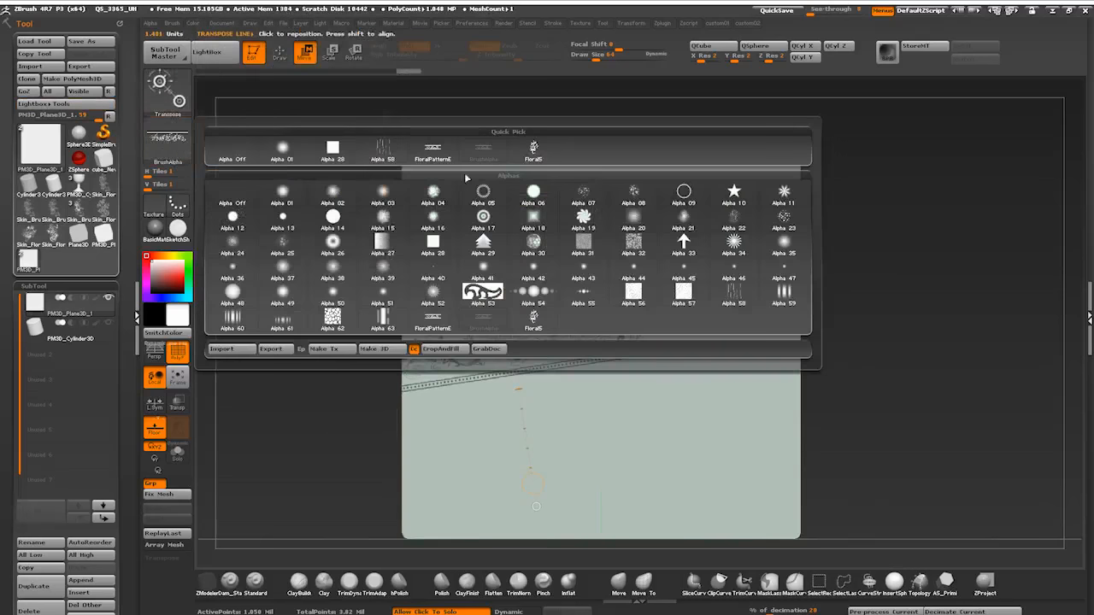
{"action": "left_click", "coordinate": [534, 152]}
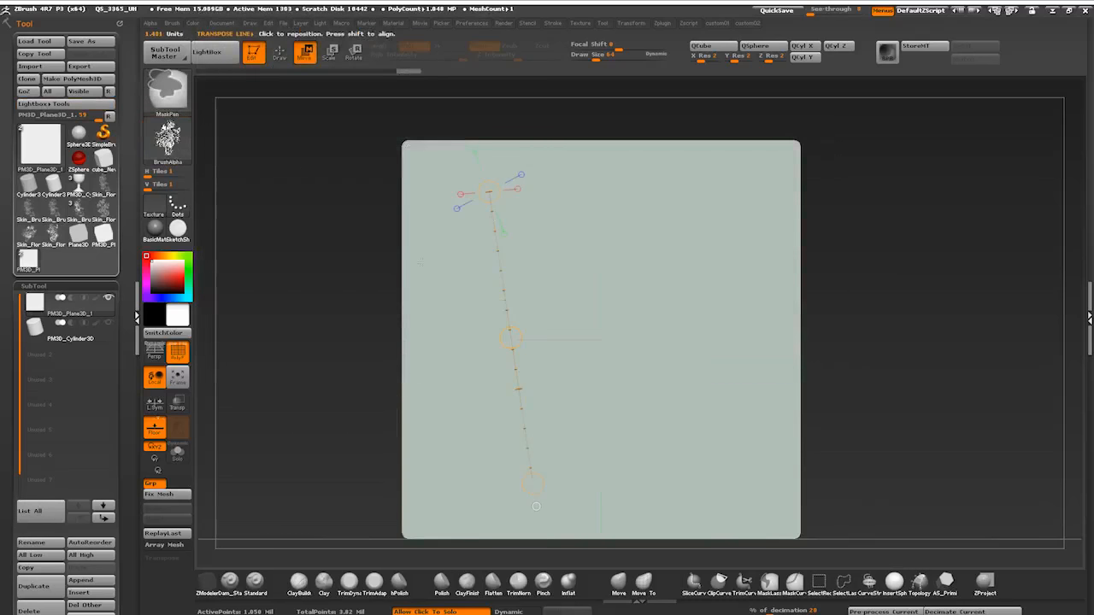
{"action": "left_click_drag", "start_coordinate": [605, 325], "coordinate": [605, 132]}
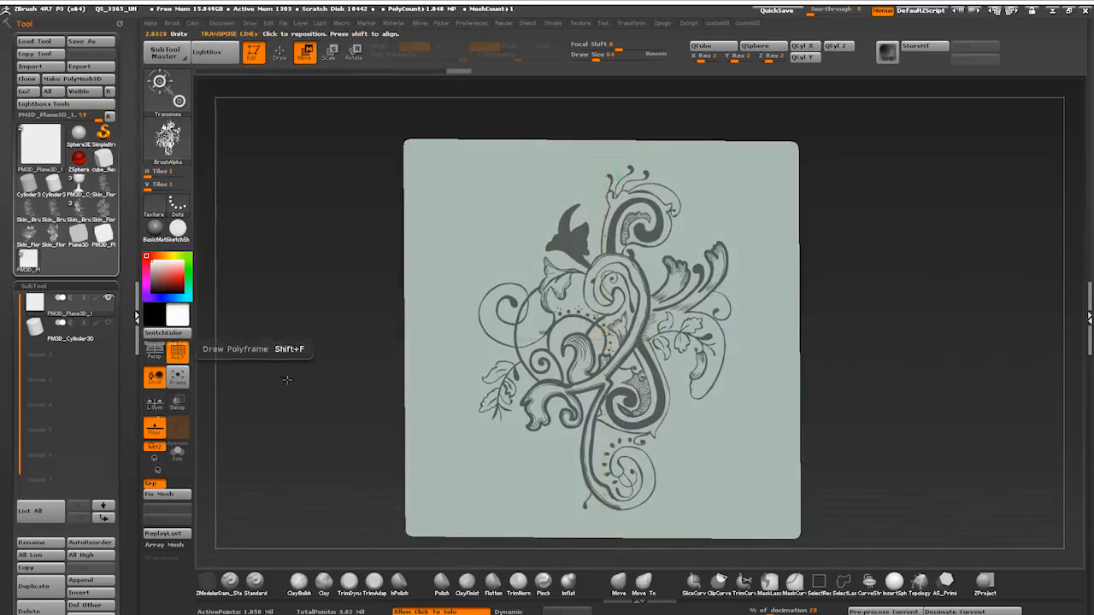
{"action": "scroll", "coordinate": [66, 257], "scroll_direction": "down", "scroll_amount": 5}
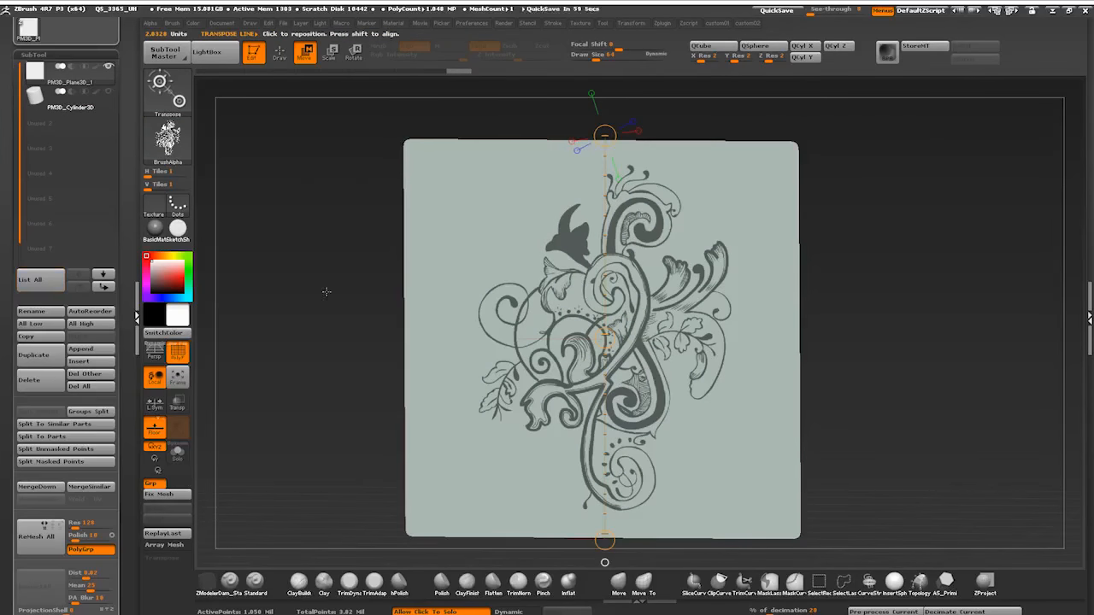
{"action": "scroll", "coordinate": [6, 275], "scroll_direction": "down", "scroll_amount": 3}
Step: Turn on Polyframe and split the masked floral pattern into its own polygroup
{"action": "right_click_drag", "start_coordinate": [299, 342], "coordinate": [299, 308]}
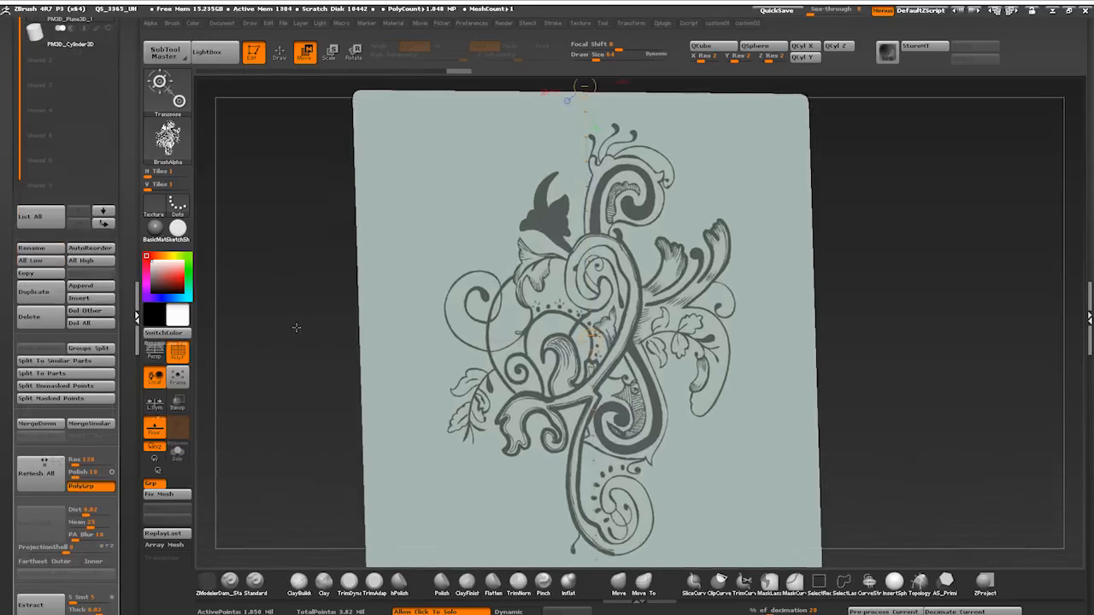
{"action": "scroll", "coordinate": [4, 318], "scroll_direction": "down", "scroll_amount": 5}
{"action": "scroll", "coordinate": [4, 318], "scroll_direction": "down", "scroll_amount": 5}
{"action": "scroll", "coordinate": [4, 318], "scroll_direction": "down", "scroll_amount": 5}
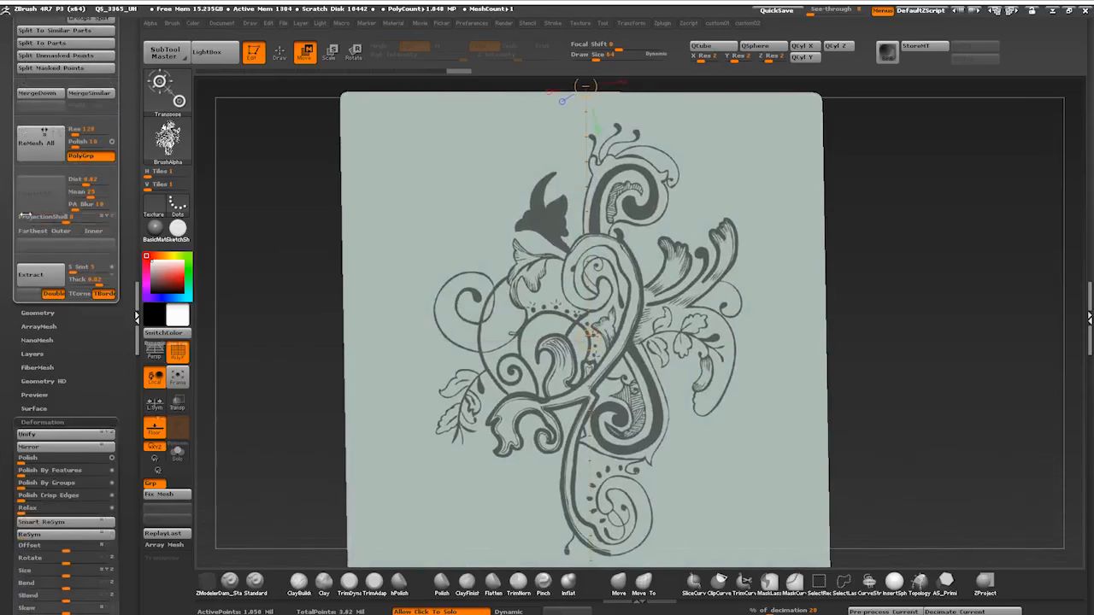
{"action": "scroll", "coordinate": [7, 320], "scroll_direction": "down", "scroll_amount": 3}
{"action": "scroll", "coordinate": [8, 320], "scroll_direction": "down", "scroll_amount": 5}
{"action": "scroll", "coordinate": [8, 320], "scroll_direction": "down", "scroll_amount": 5}
{"action": "scroll", "coordinate": [10, 342], "scroll_direction": "down", "scroll_amount": 5}
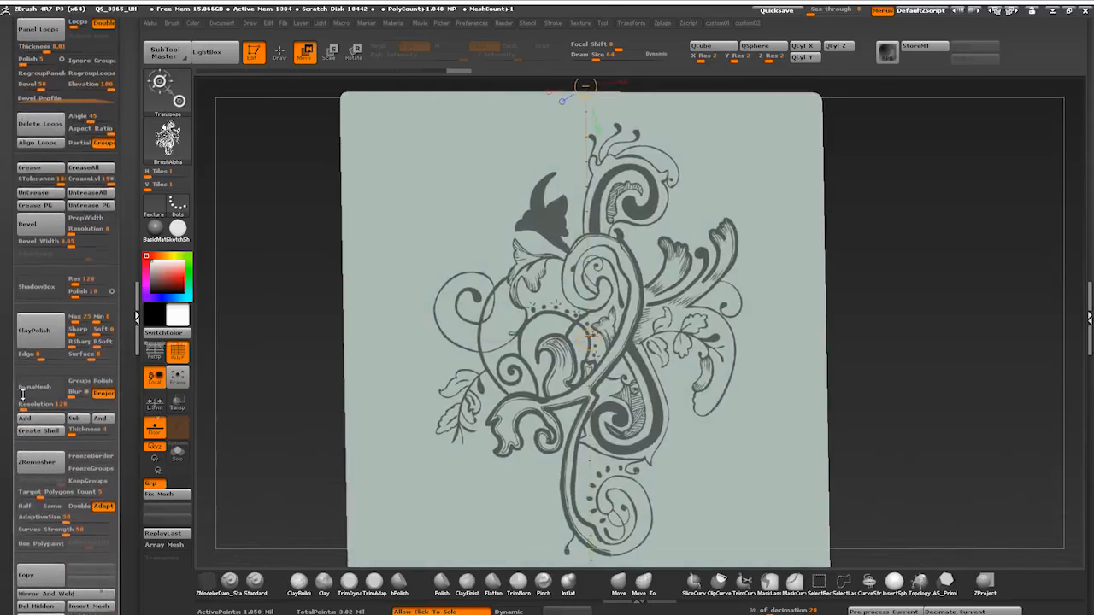
{"action": "scroll", "coordinate": [13, 376], "scroll_direction": "up", "scroll_amount": 3}
{"action": "scroll", "coordinate": [14, 376], "scroll_direction": "down", "scroll_amount": 5}
{"action": "scroll", "coordinate": [26, 402], "scroll_direction": "up", "scroll_amount": 5}
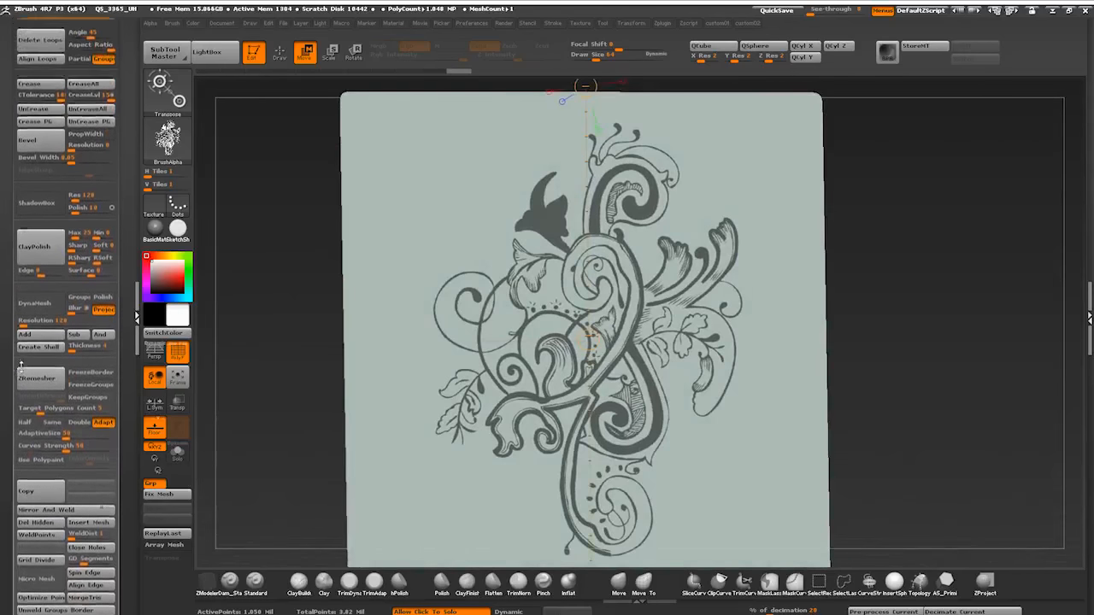
{"action": "scroll", "coordinate": [51, 421], "scroll_direction": "up", "scroll_amount": 5}
{"action": "scroll", "coordinate": [34, 359], "scroll_direction": "up", "scroll_amount": 5}
{"action": "scroll", "coordinate": [17, 307], "scroll_direction": "up", "scroll_amount": 3}
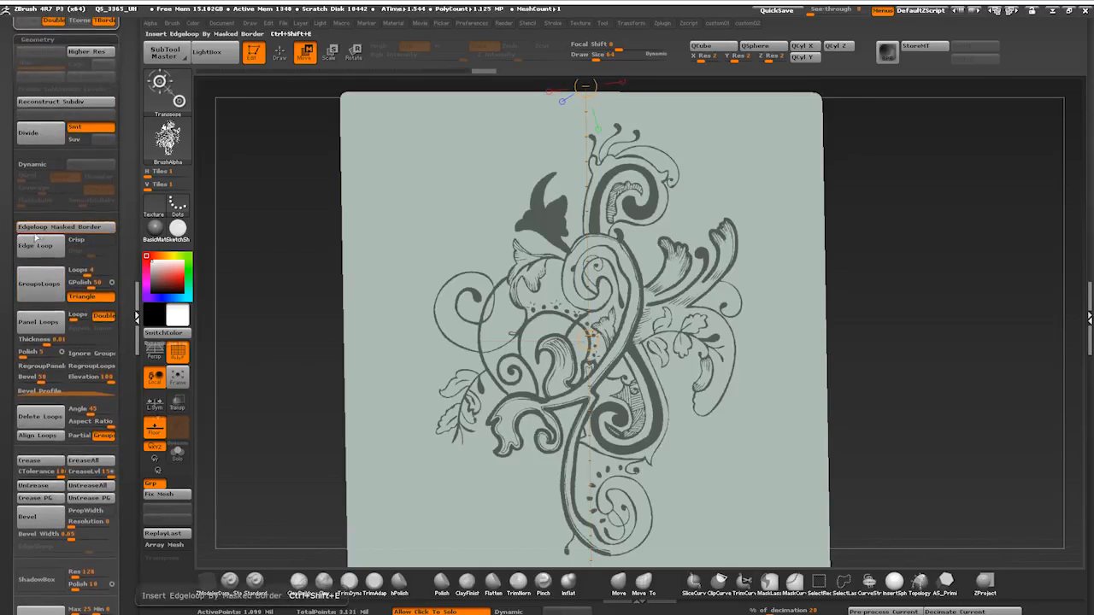
{"action": "left_click", "coordinate": [177, 352]}
{"action": "left_click", "coordinate": [180, 351]}
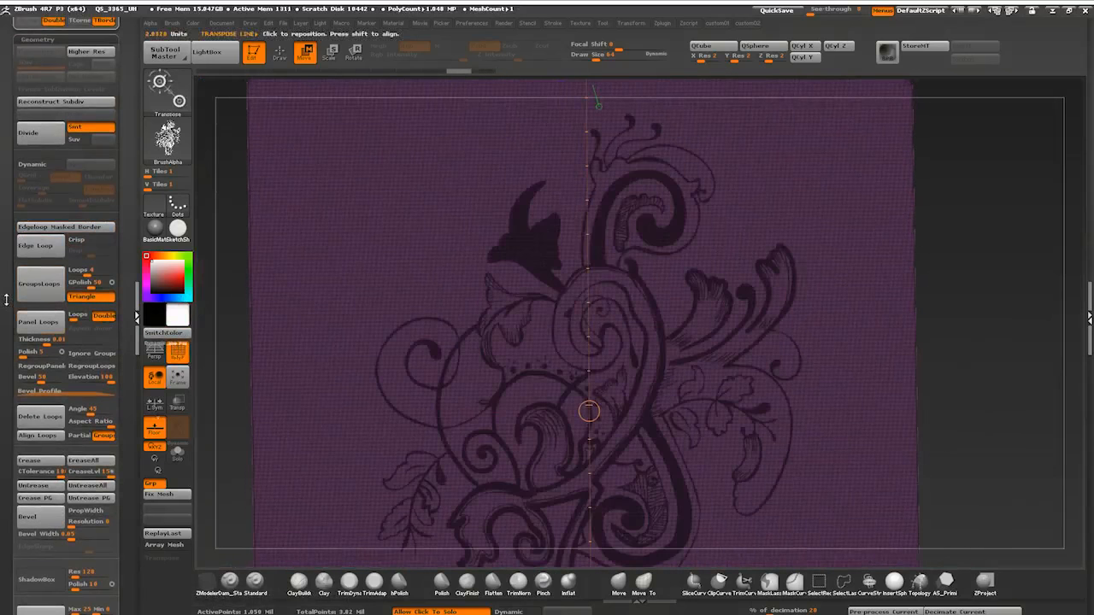
{"action": "left_click", "coordinate": [177, 350]}
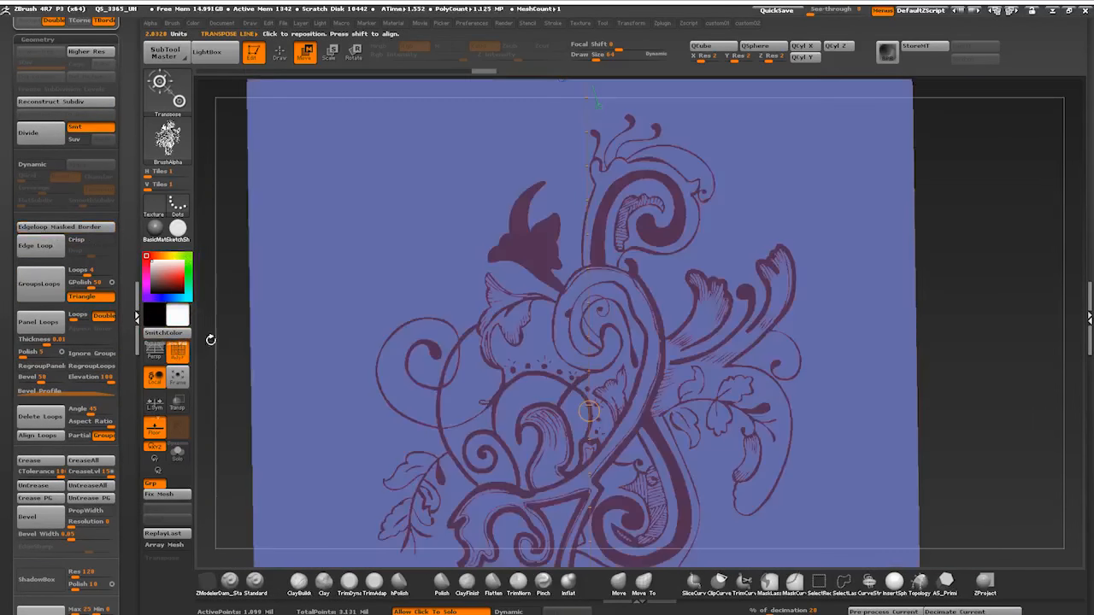
{"action": "scroll", "coordinate": [590, 342], "scroll_direction": "up", "scroll_amount": 5}
{"action": "scroll", "coordinate": [469, 423], "scroll_direction": "down", "scroll_amount": 6}
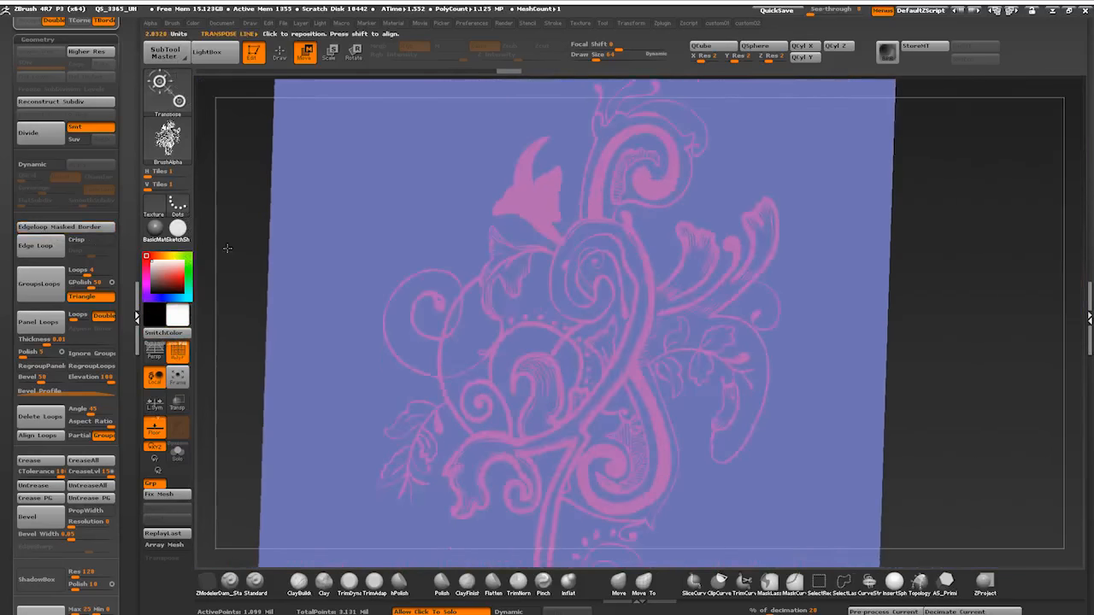
Step: Inflate the pattern into a raised relief and turn Polyframe off to view it
{"action": "key", "text": "w"}
{"action": "key", "text": "space"}
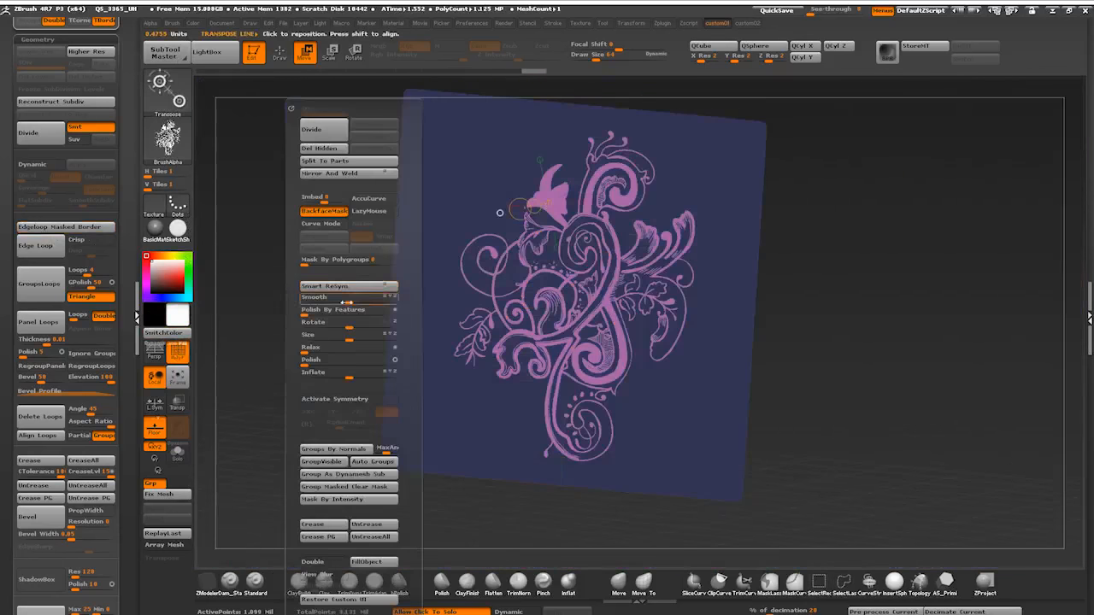
{"action": "left_click_drag", "start_coordinate": [350, 374], "coordinate": [359, 375]}
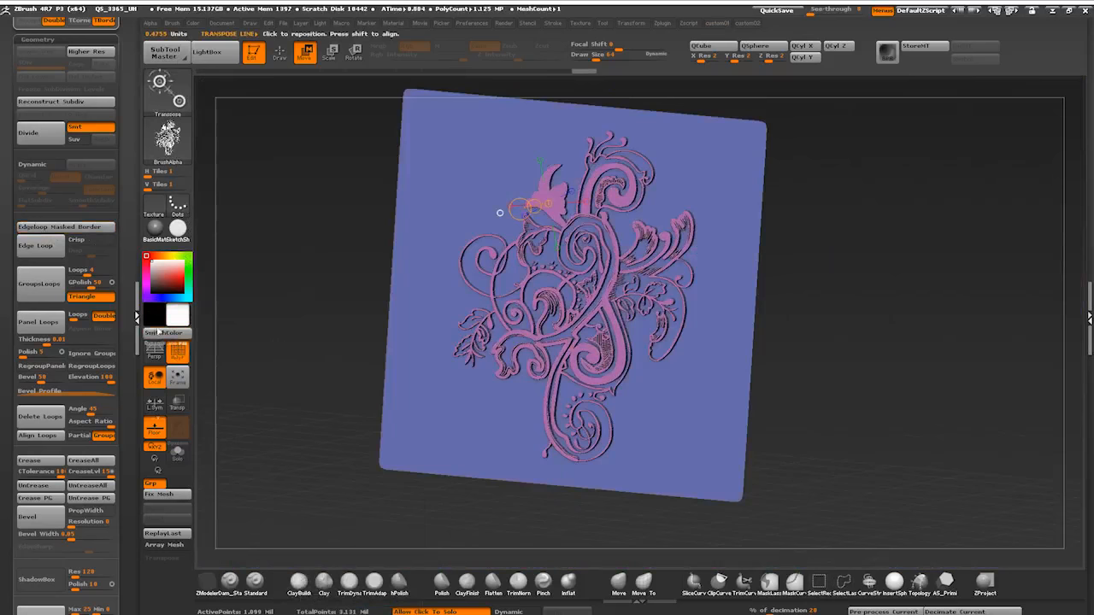
{"action": "left_click", "coordinate": [178, 350]}
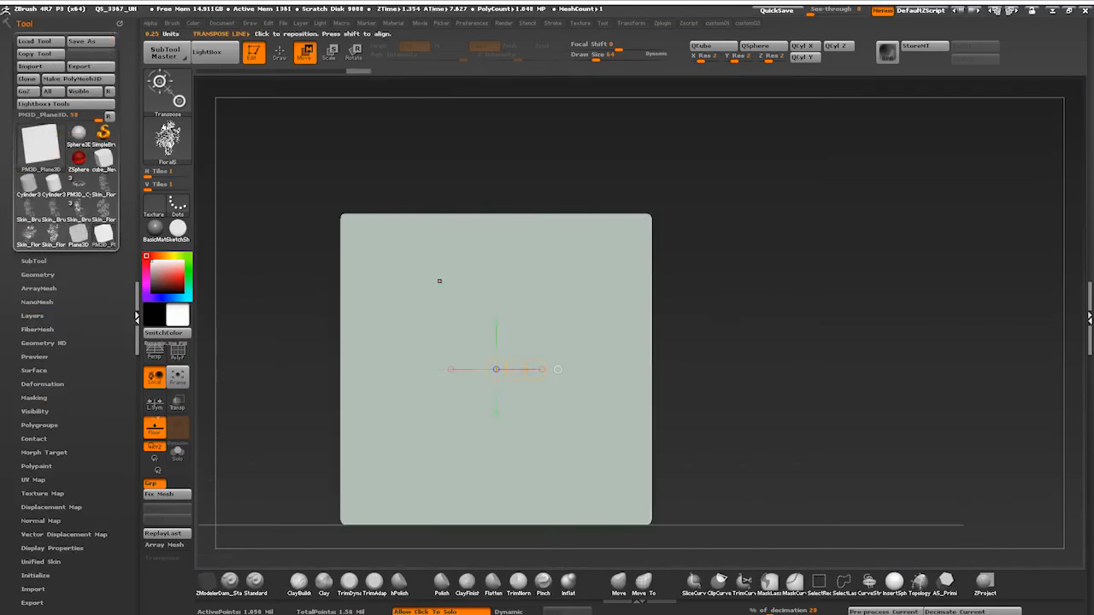
Step: Stamp the floral artwork on the plane, scale and rotate it, plus a stray small copy
{"action": "left_click_drag", "start_coordinate": [438, 502], "coordinate": [520, 549]}
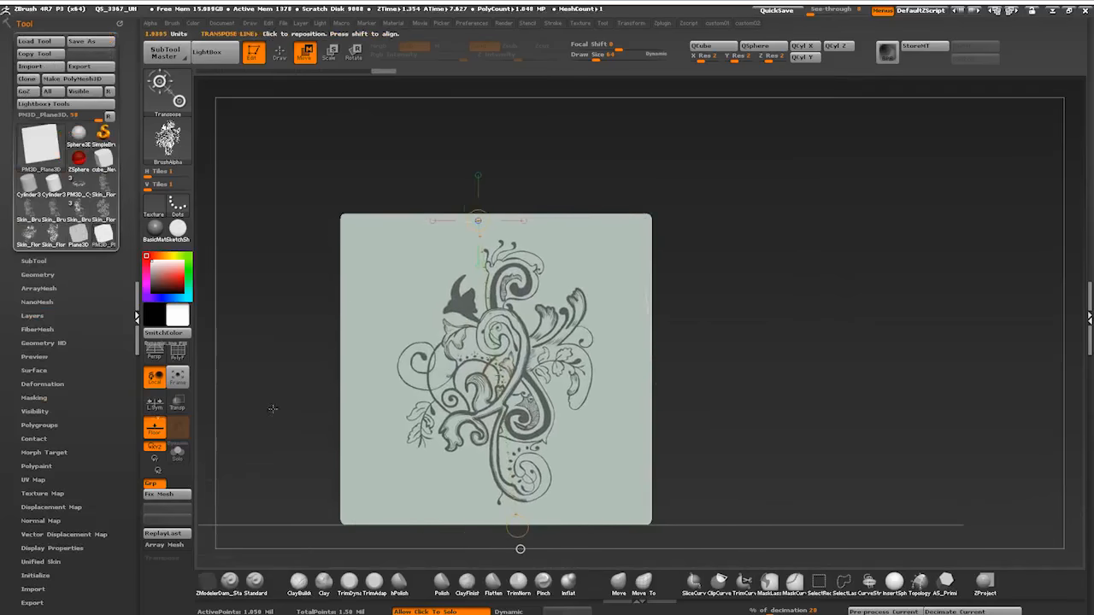
{"action": "left_click_drag", "start_coordinate": [479, 378], "coordinate": [597, 508]}
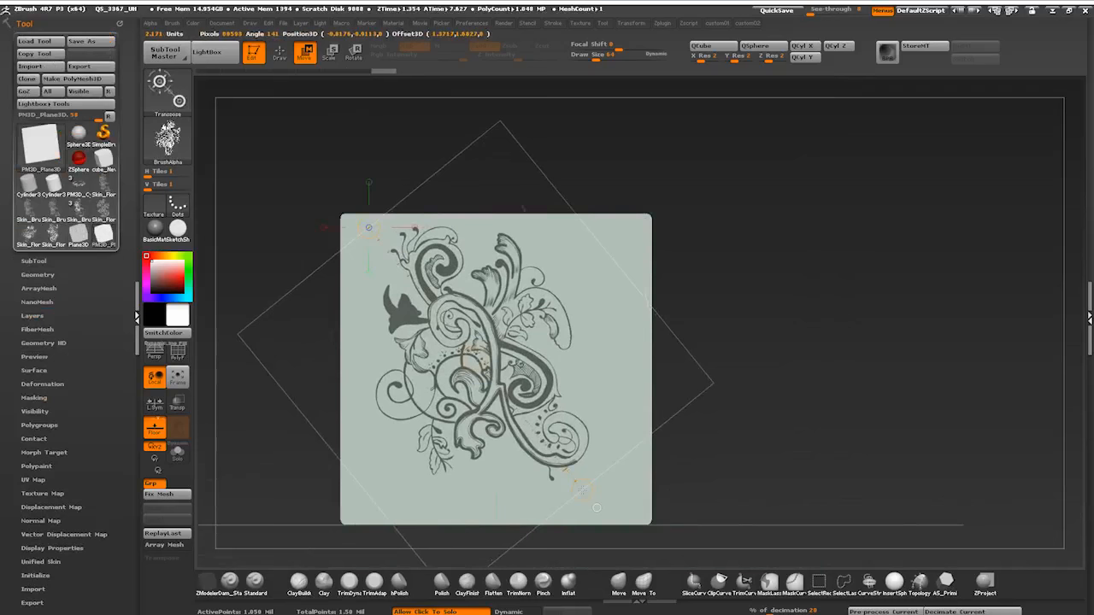
{"action": "mouse_move", "coordinate": [597, 508]}
{"action": "left_mouse_down"}
{"action": "mouse_move", "coordinate": [519, 511]}
{"action": "mouse_move", "coordinate": [515, 495]}
{"action": "mouse_move", "coordinate": [492, 527]}
{"action": "left_mouse_up"}
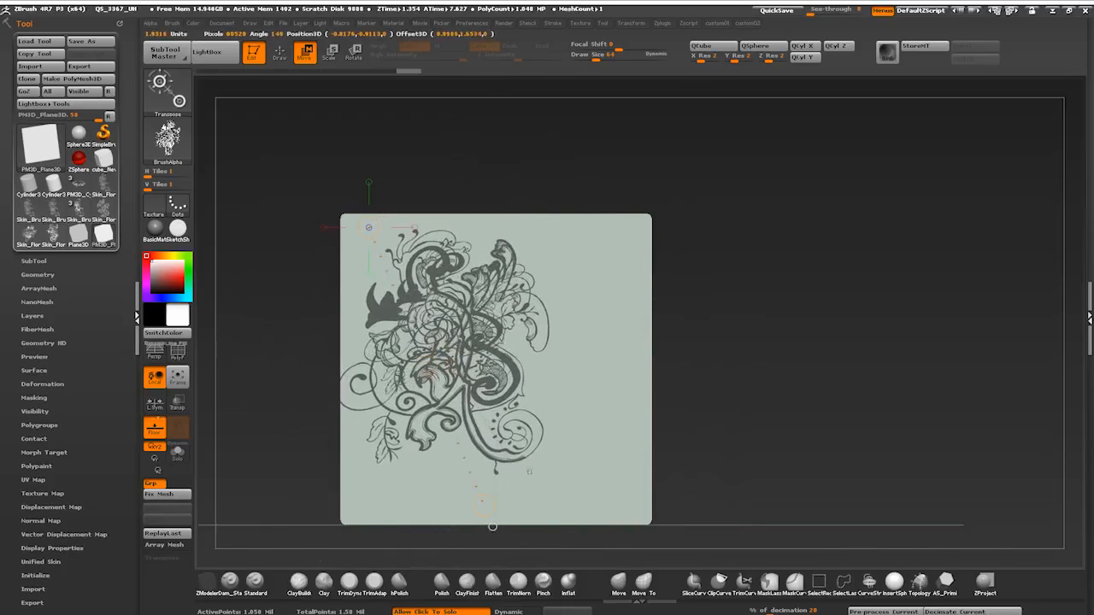
{"action": "left_click_drag", "start_coordinate": [565, 402], "coordinate": [592, 482]}
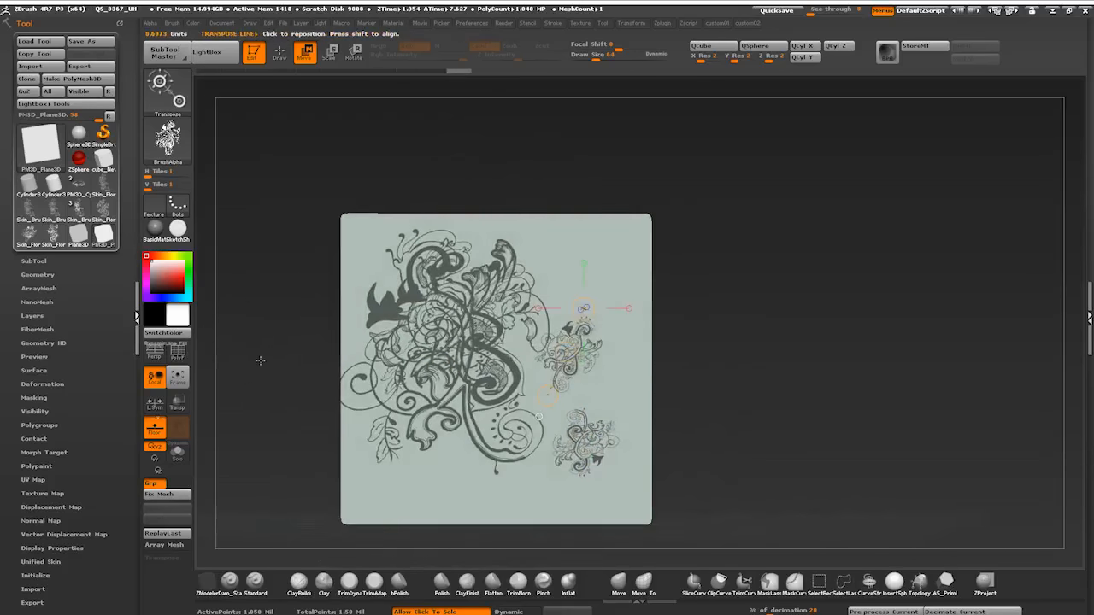
Step: Undo the stamps and restamp the floral artwork once, large across the plane
{"action": "key", "text": "ctrl+z"}
{"action": "key", "text": "ctrl+z"}
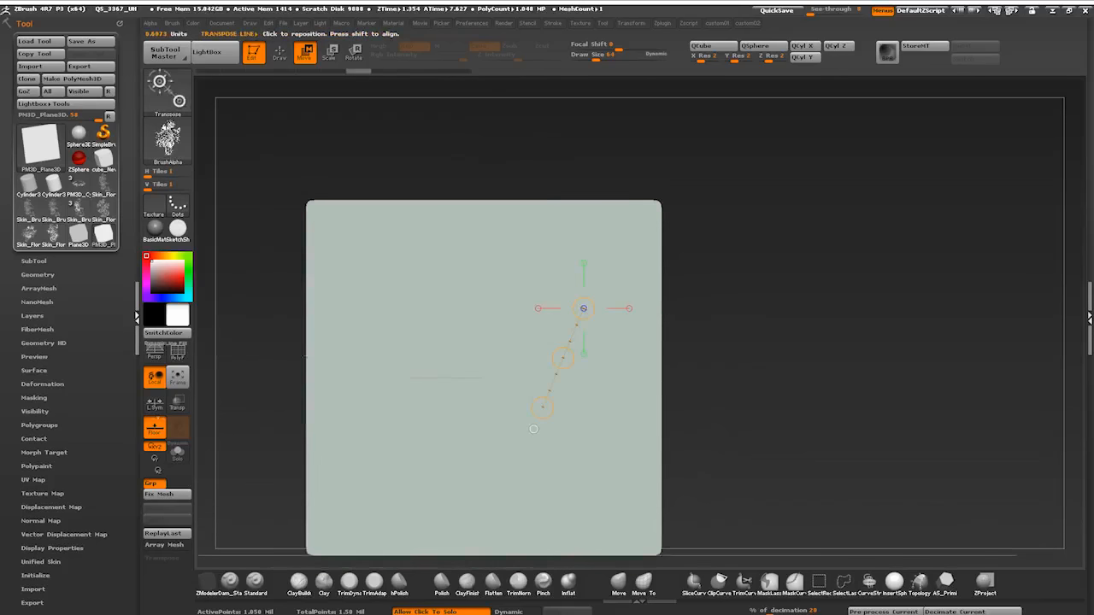
{"action": "left_click_drag", "start_coordinate": [437, 253], "coordinate": [447, 432]}
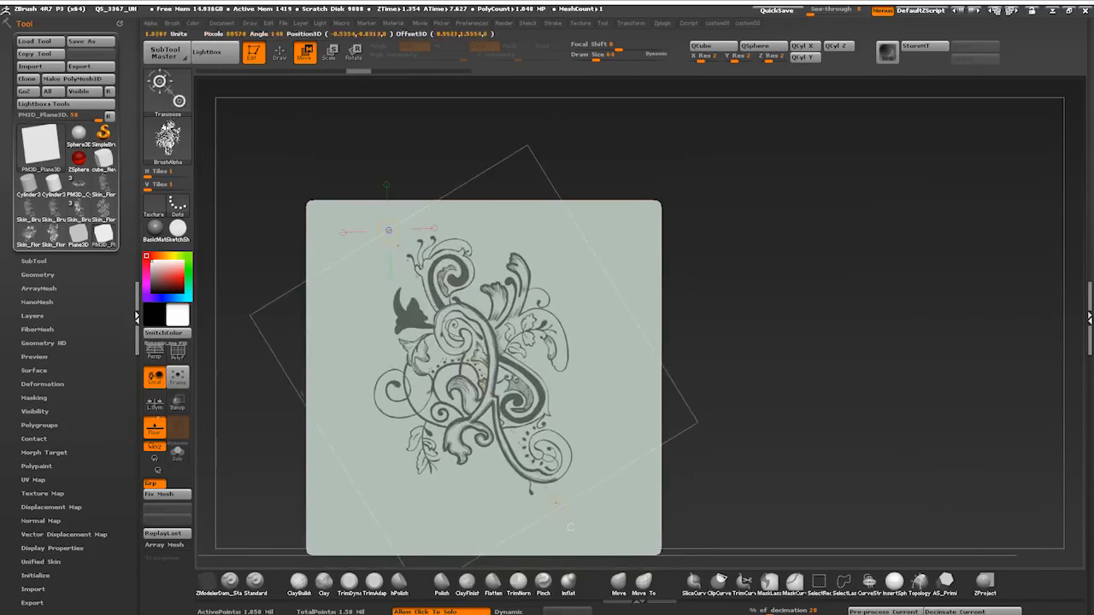
{"action": "scroll", "coordinate": [36, 274], "scroll_direction": "down", "scroll_amount": 5}
{"action": "scroll", "coordinate": [36, 273], "scroll_direction": "down", "scroll_amount": 5}
{"action": "left_click_drag", "start_coordinate": [5, 280], "coordinate": [4, 451]}
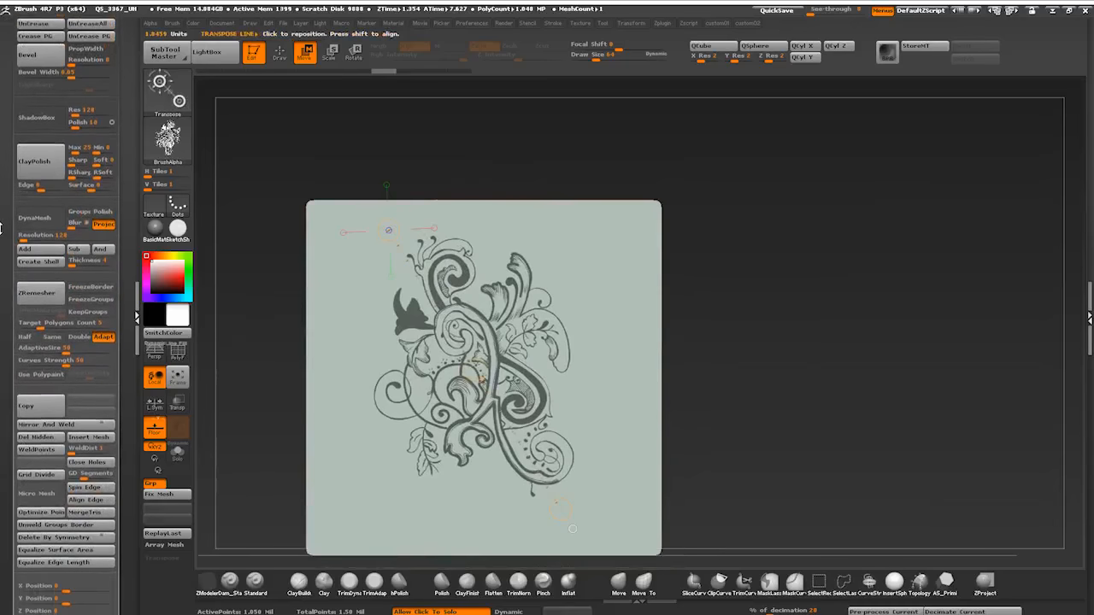
{"action": "scroll", "coordinate": [62, 164], "scroll_direction": "up", "scroll_amount": 2}
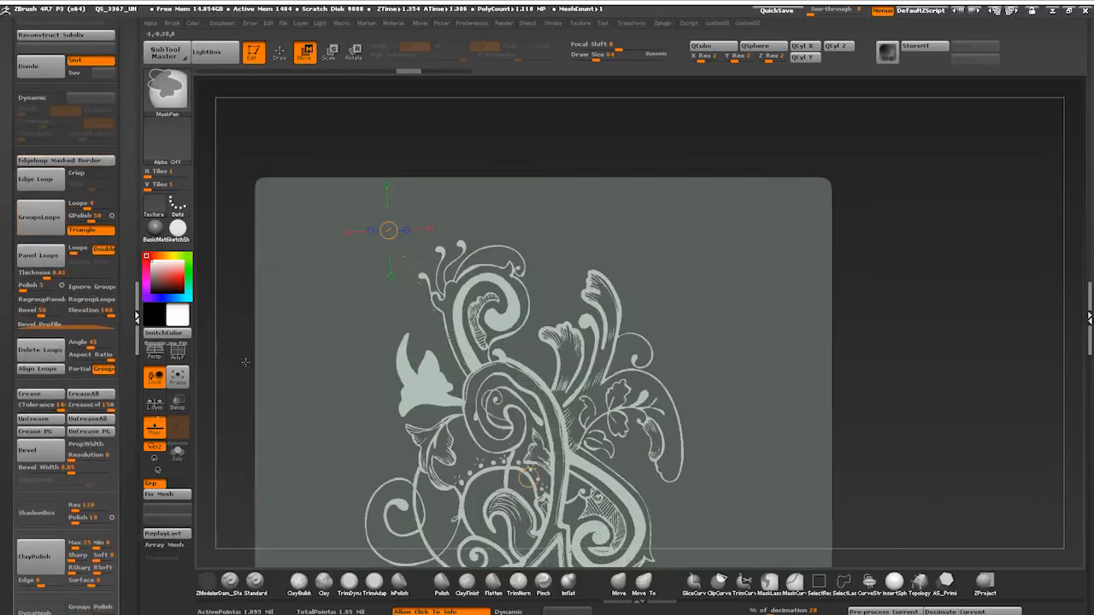
Step: Extrude the masked floral ornament out of the plane into a thick raised piece
{"action": "right_click_drag", "start_coordinate": [359, 391], "coordinate": [282, 390]}
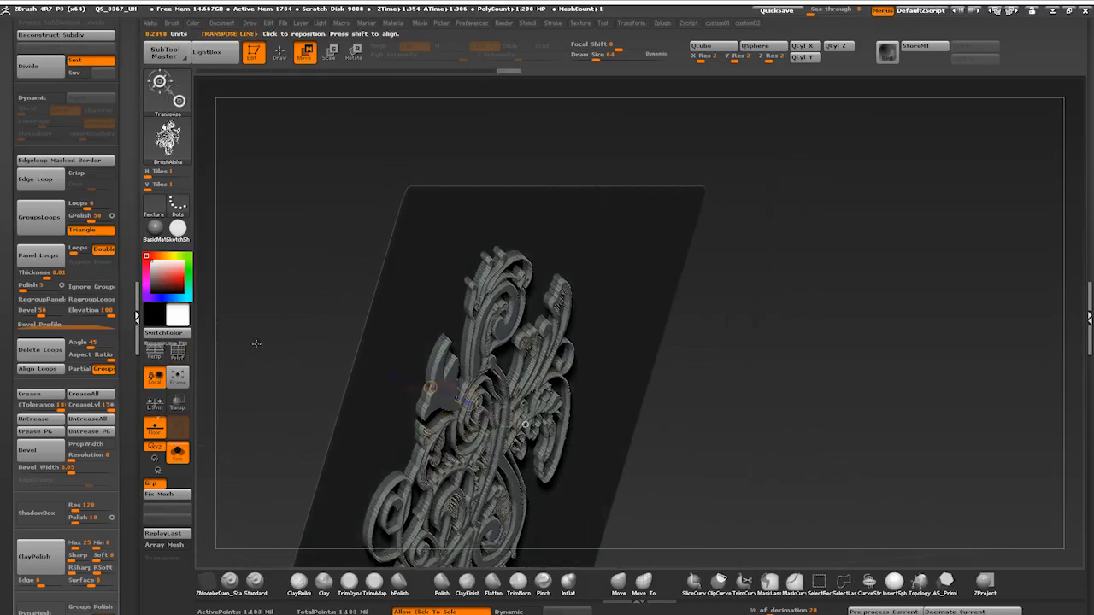
{"action": "mouse_move", "coordinate": [256, 367]}
{"action": "right_mouse_down"}
{"action": "mouse_move", "coordinate": [238, 355]}
{"action": "mouse_move", "coordinate": [222, 317]}
{"action": "right_mouse_up"}
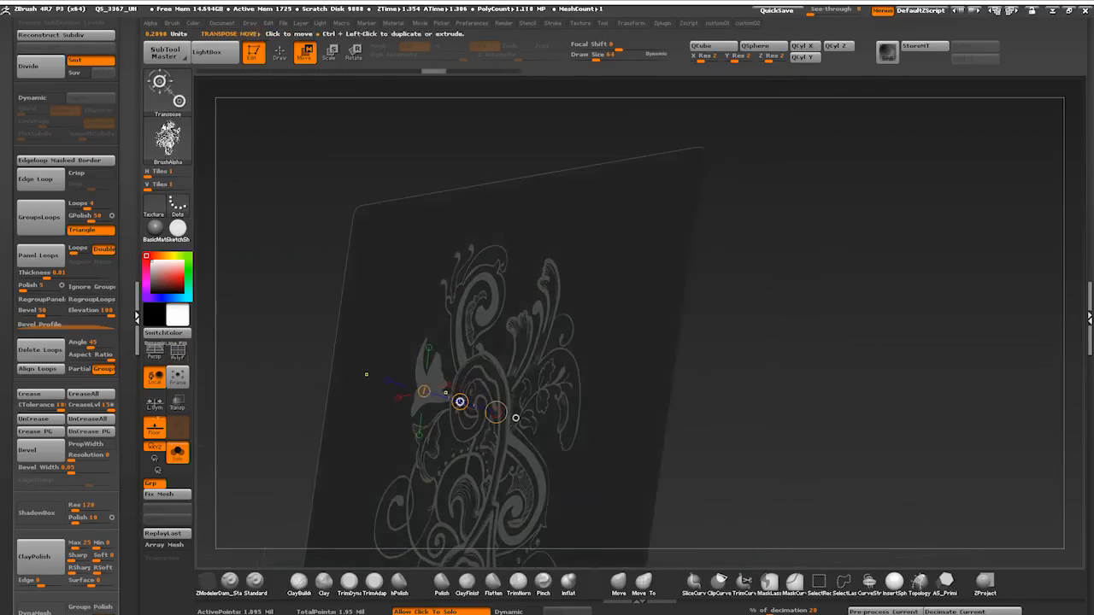
{"action": "left_click_drag", "start_coordinate": [402, 393], "coordinate": [461, 402]}
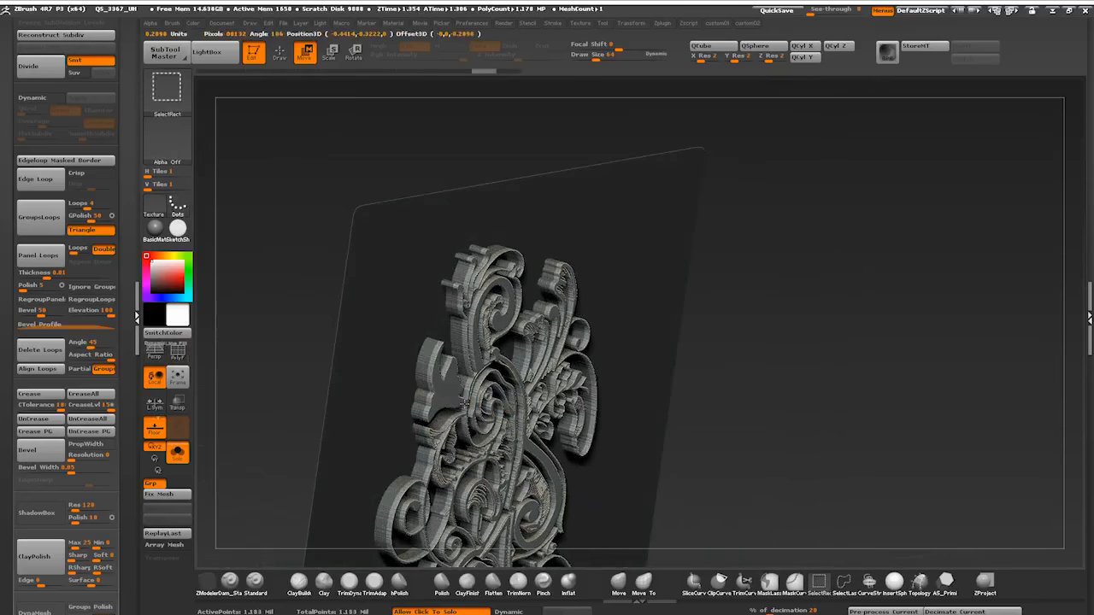
{"action": "right_click_drag", "start_coordinate": [249, 382], "coordinate": [965, 445], "text": "ctrl"}
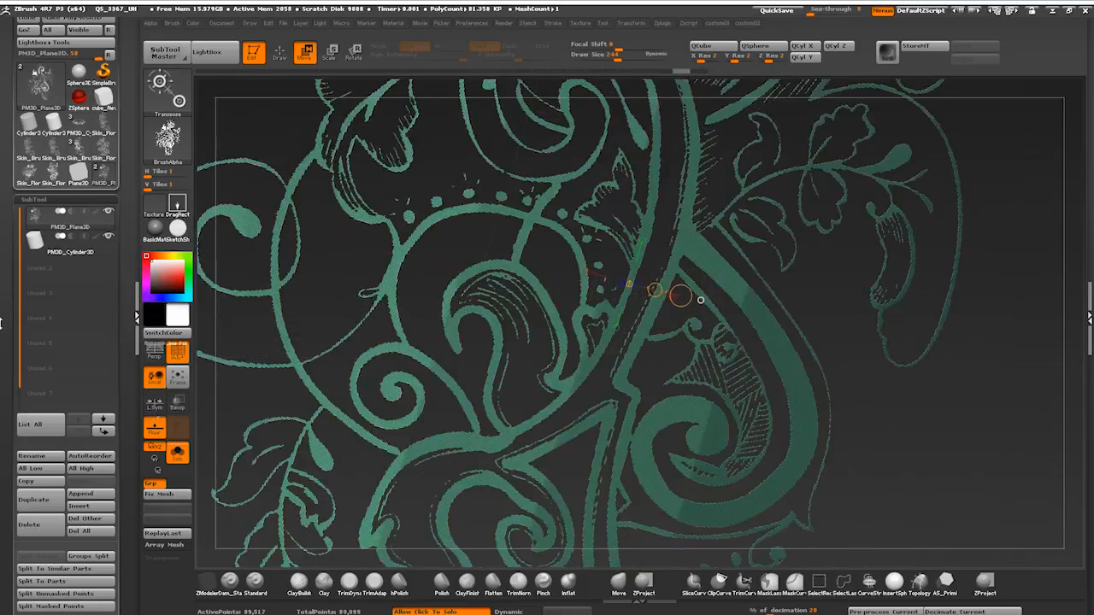
Step: Add edge loops around the polygroups and clear the mask to view the ornament in grey clay
{"action": "left_click_drag", "start_coordinate": [7, 323], "coordinate": [2, 26]}
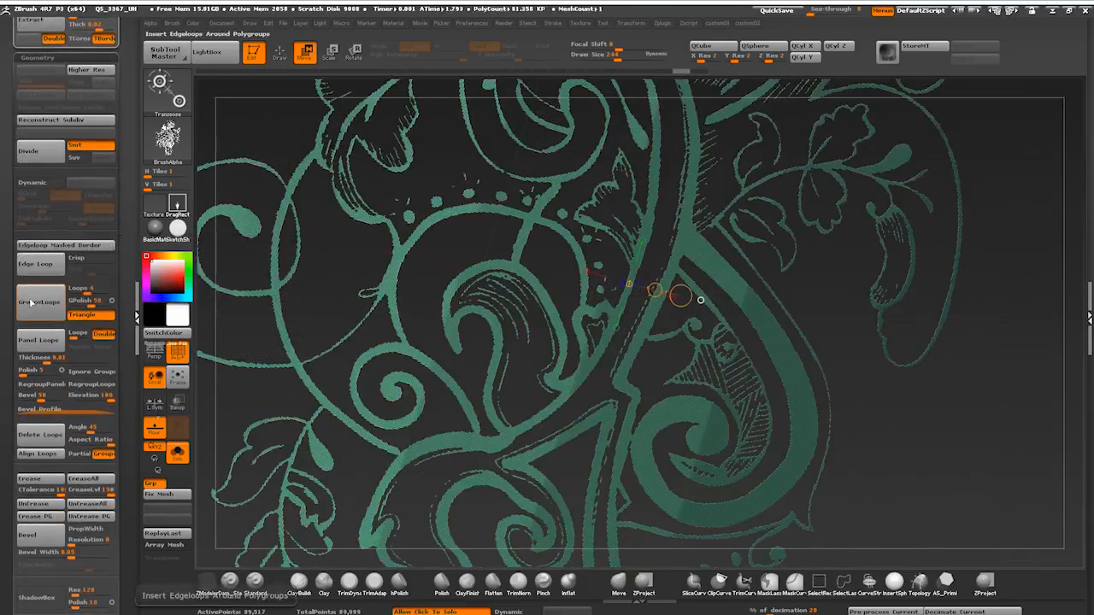
{"action": "left_click", "coordinate": [39, 301]}
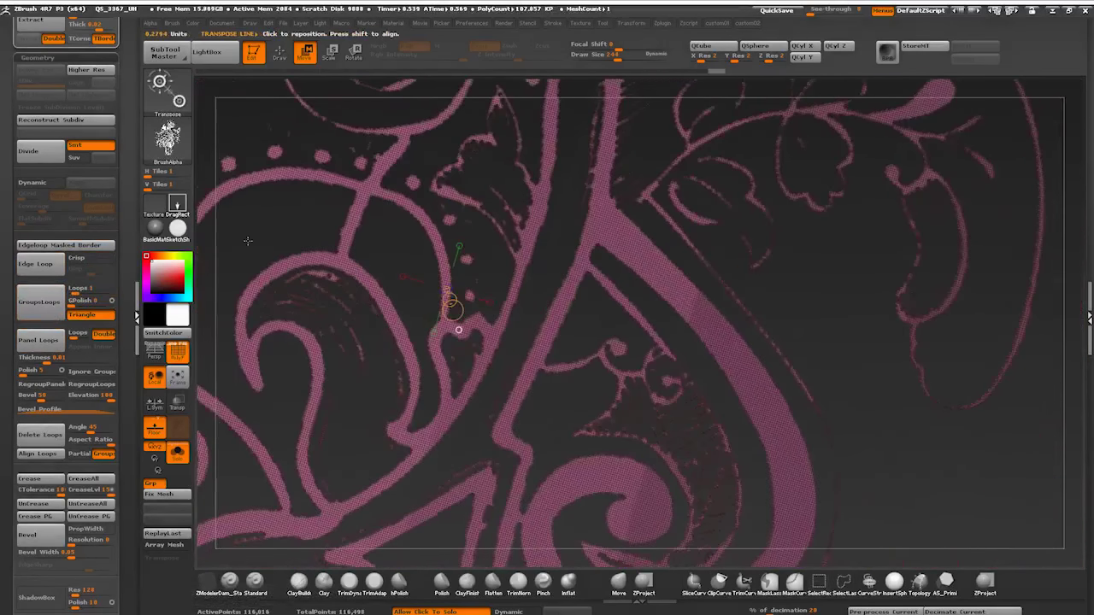
{"action": "left_click_drag", "start_coordinate": [247, 242], "coordinate": [264, 227]}
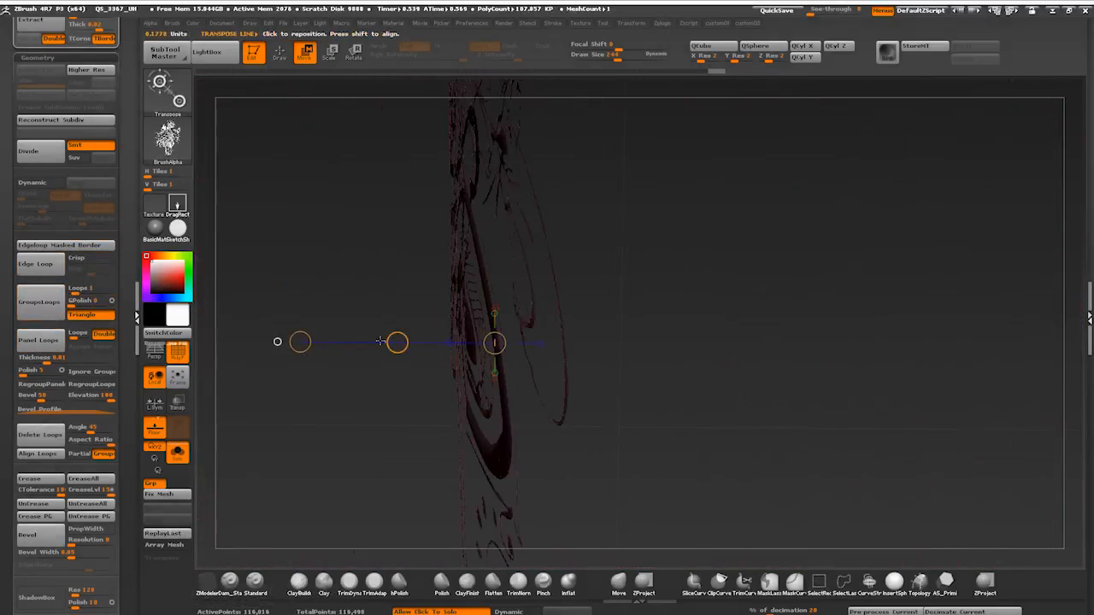
{"action": "key", "text": "w"}
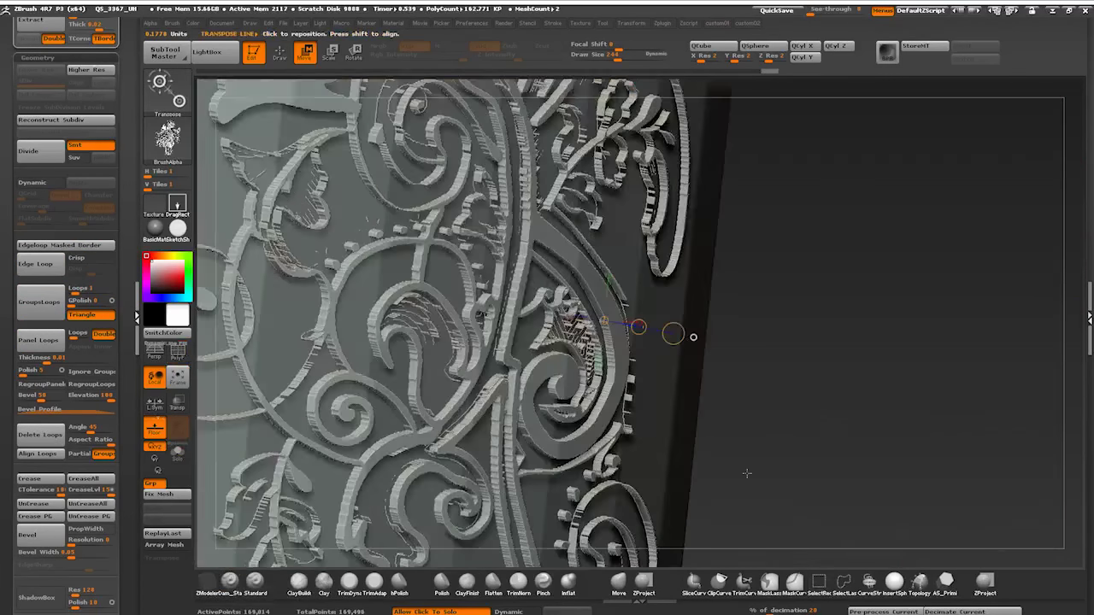
{"action": "left_click", "coordinate": [180, 352]}
Step: Inspect the raised ornament on the cylinder and clear the remaining mask
{"action": "left_click_drag", "start_coordinate": [773, 511], "coordinate": [795, 496]}
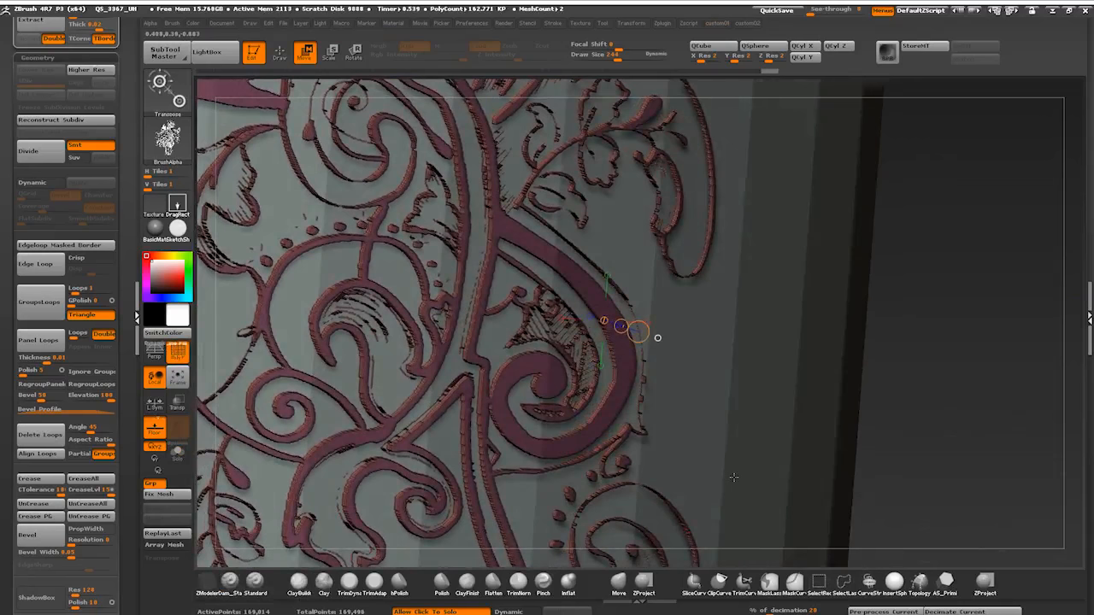
{"action": "key", "text": "space"}
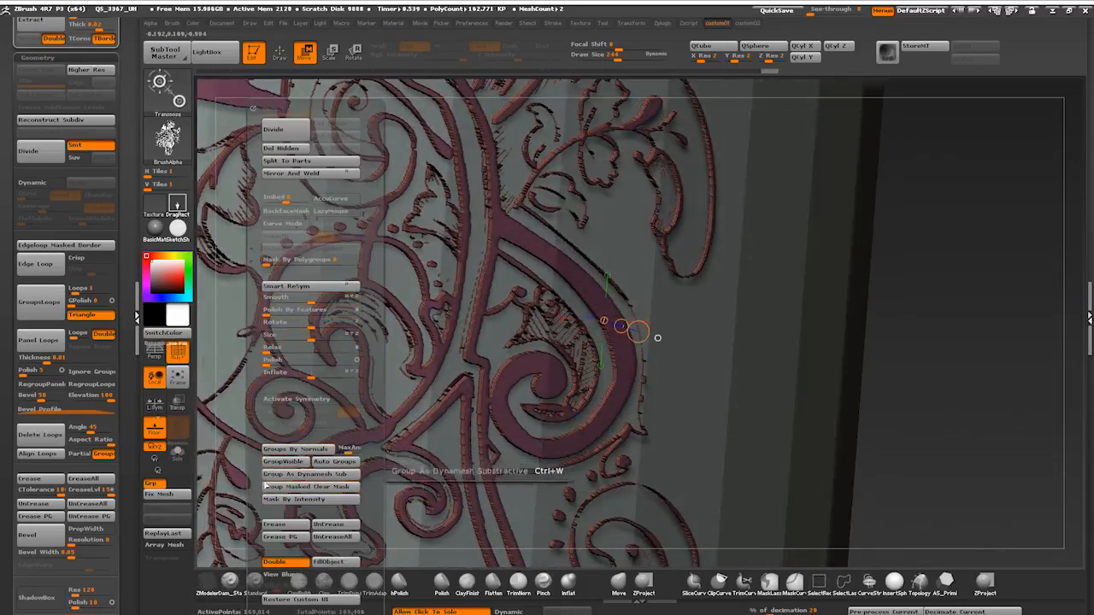
{"action": "left_click", "coordinate": [264, 310]}
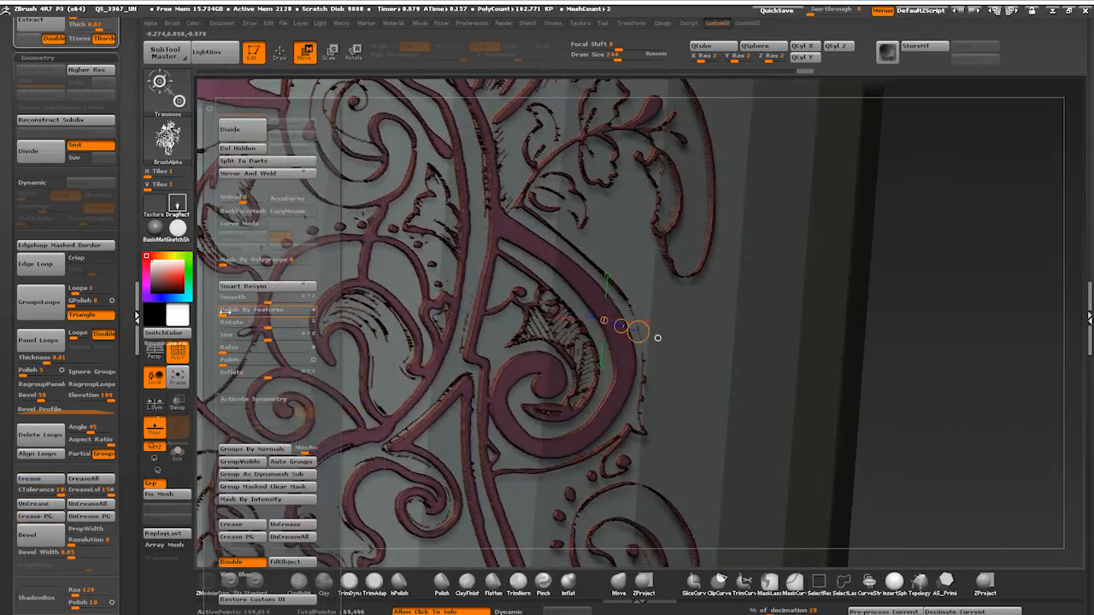
{"action": "key", "text": "space"}
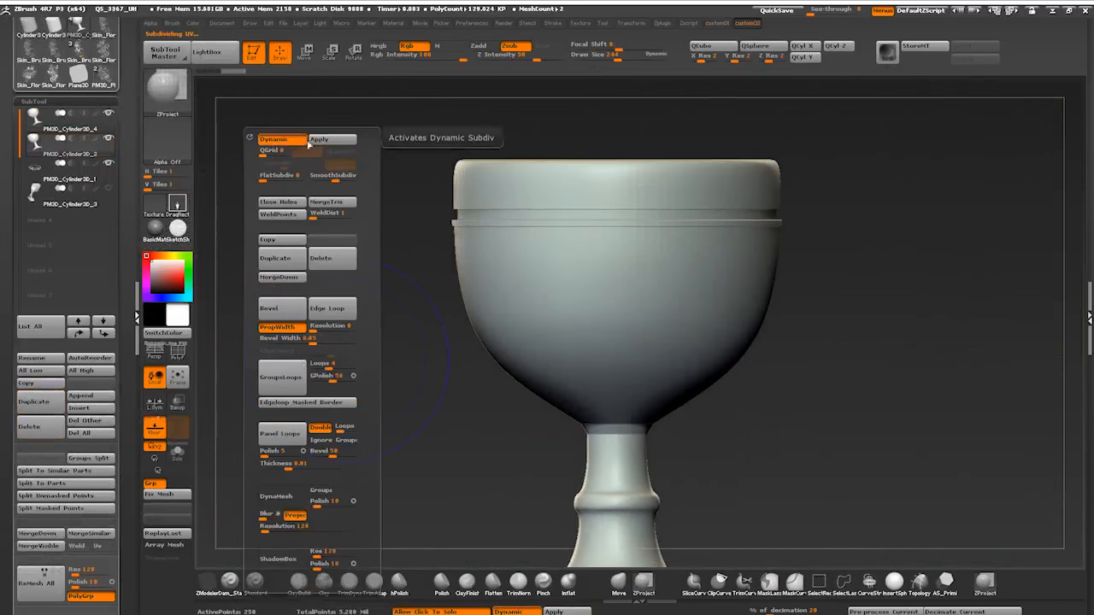
Step: Divide the goblet subtool to about 250 thousand points
{"action": "left_click", "coordinate": [350, 206]}
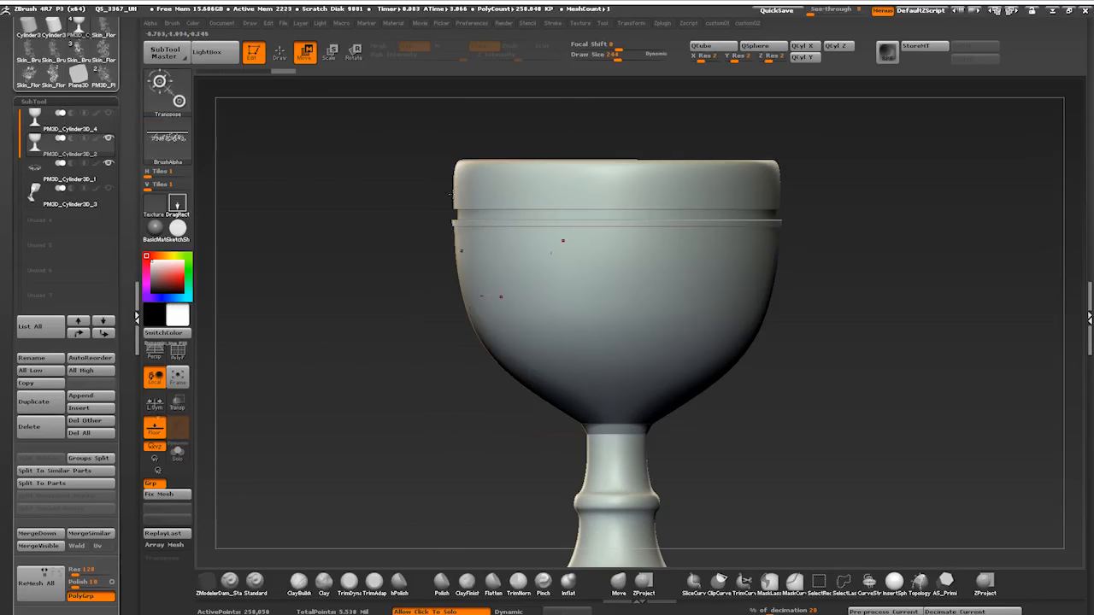
Step: Mask the bowl through the stencil, turn on radial symmetry and set a vertical transform axis
{"action": "left_click_drag", "start_coordinate": [594, 358], "coordinate": [599, 466]}
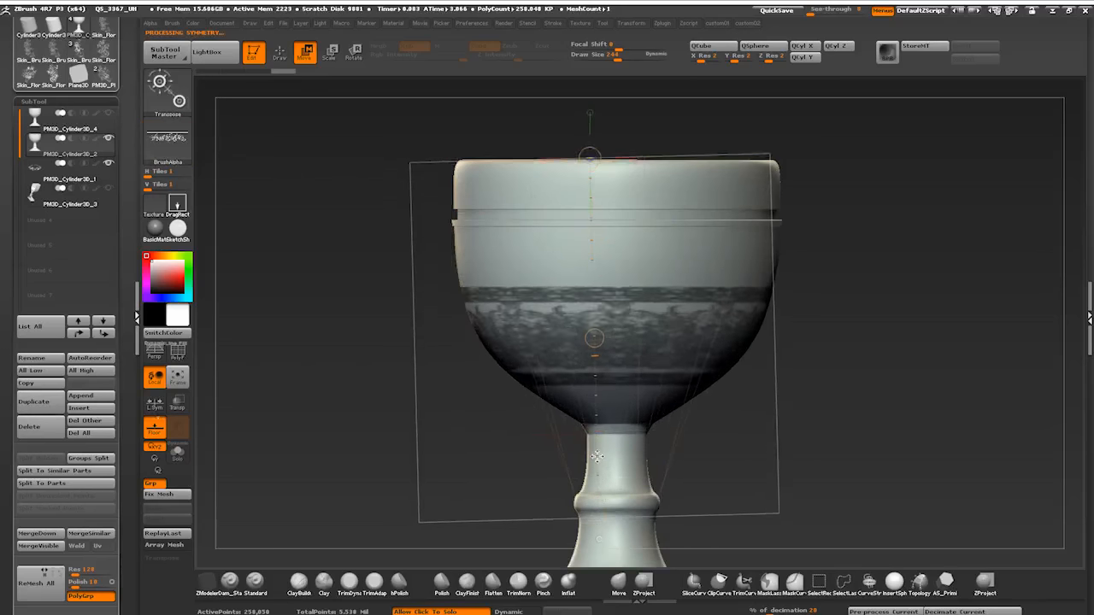
{"action": "left_click_drag", "start_coordinate": [457, 97], "coordinate": [456, 457]}
{"action": "key", "text": "space"}
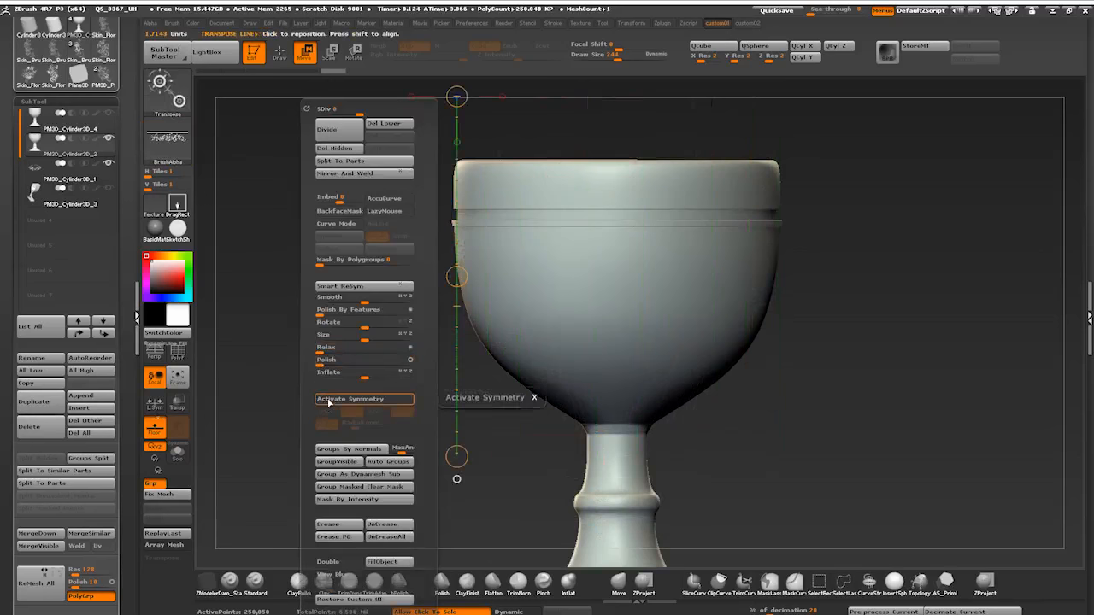
{"action": "left_click", "coordinate": [329, 402]}
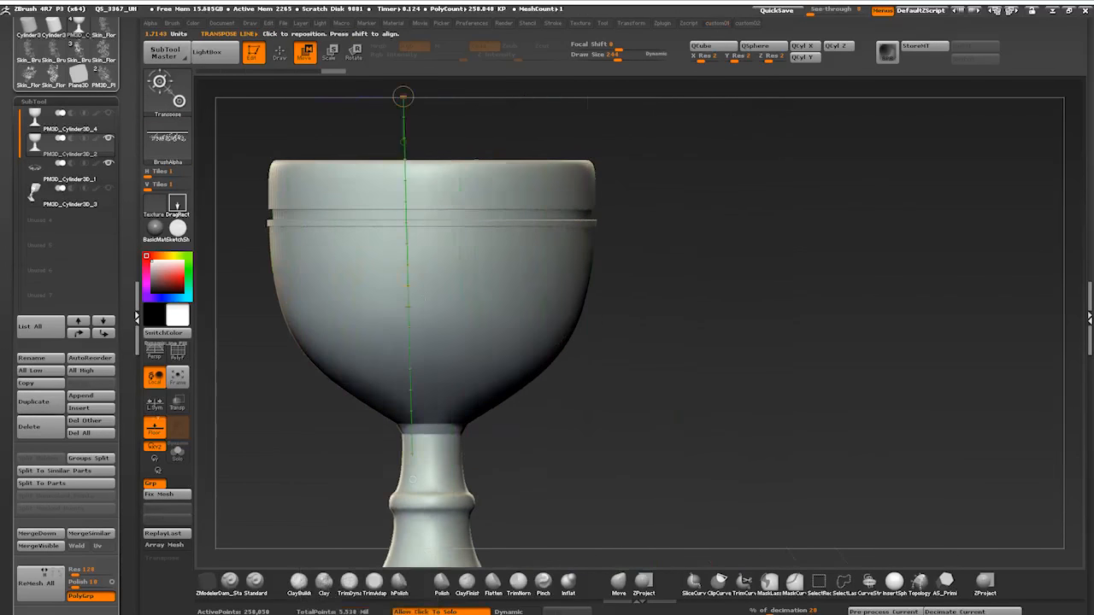
{"action": "left_click_drag", "start_coordinate": [635, 163], "coordinate": [635, 521]}
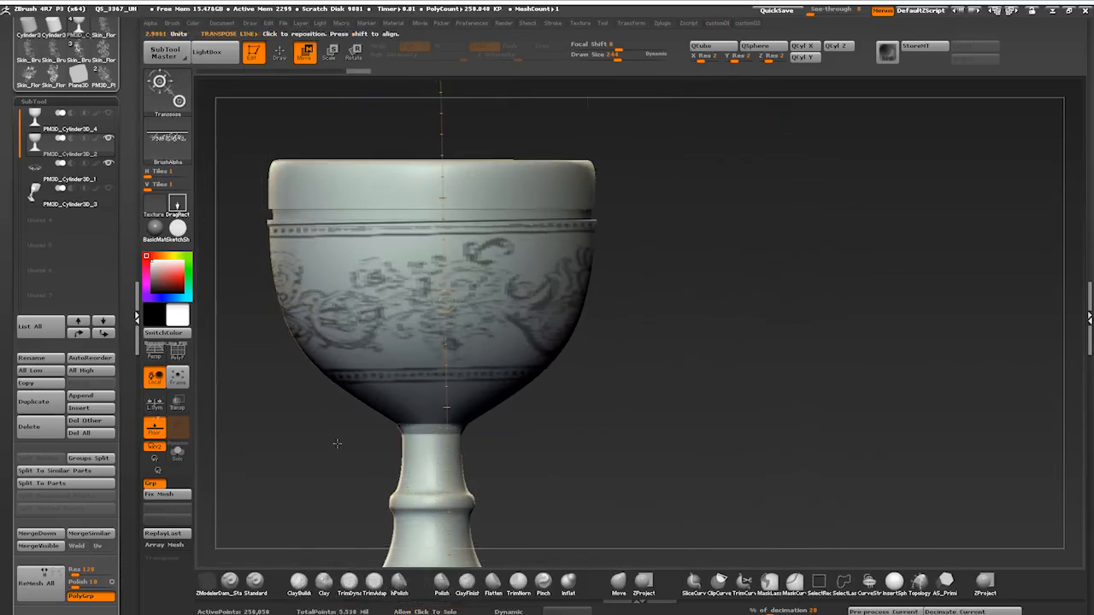
Step: Divide the goblet again to about four million points and move the floral stencil up over the bowl
{"action": "right_click_drag", "start_coordinate": [338, 443], "coordinate": [328, 460]}
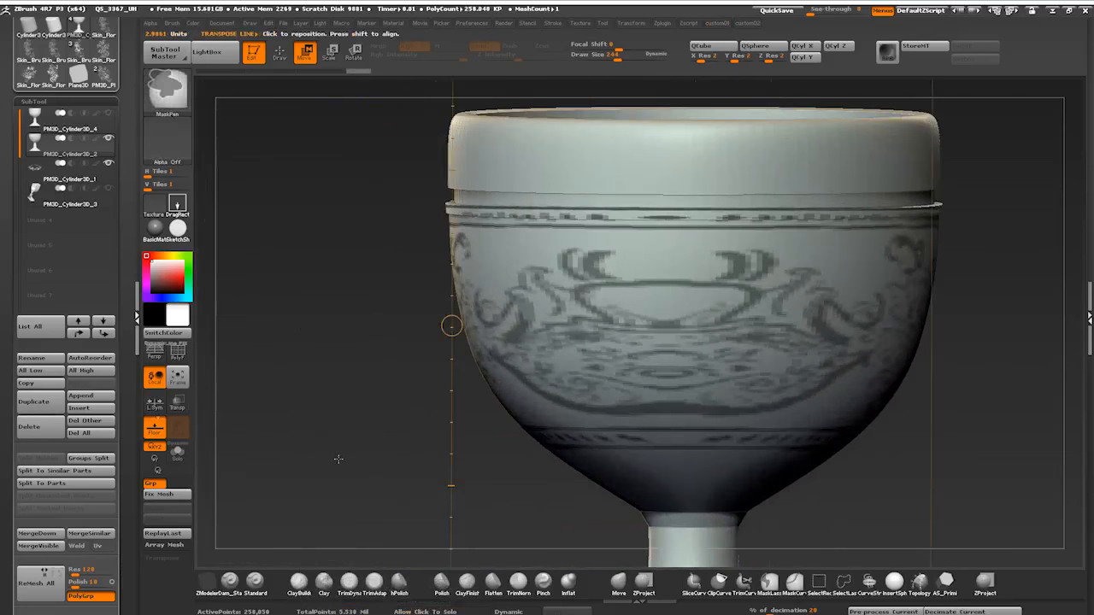
{"action": "mouse_move", "coordinate": [331, 335]}
{"action": "right_mouse_down"}
{"action": "mouse_move", "coordinate": [330, 359]}
{"action": "mouse_move", "coordinate": [340, 282]}
{"action": "right_mouse_up"}
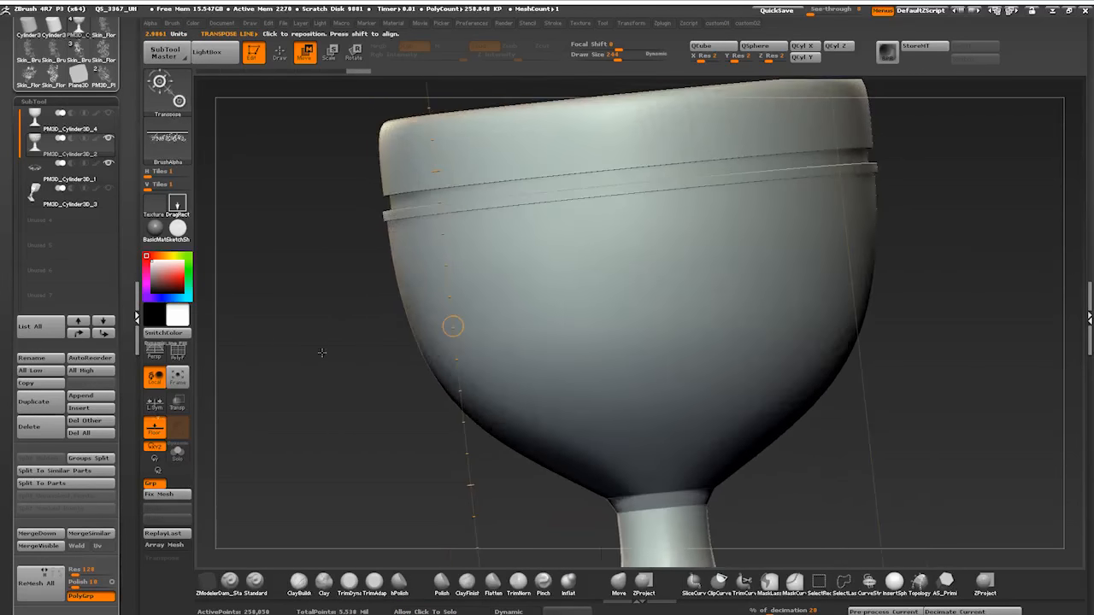
{"action": "key", "text": "space"}
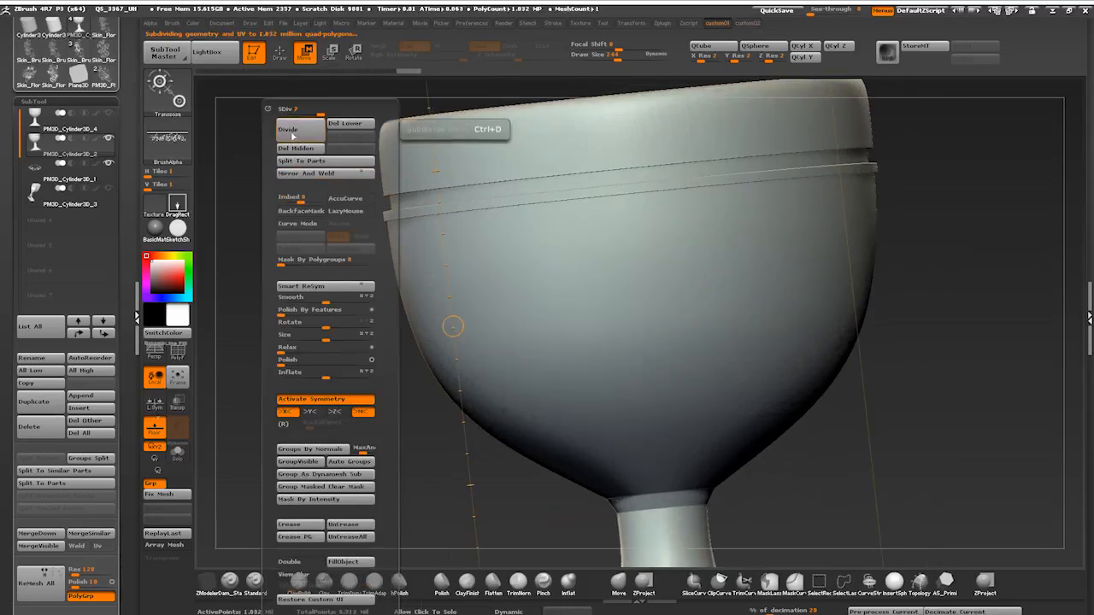
{"action": "left_click", "coordinate": [292, 130]}
{"action": "right_click_drag", "start_coordinate": [453, 325], "coordinate": [531, 235]}
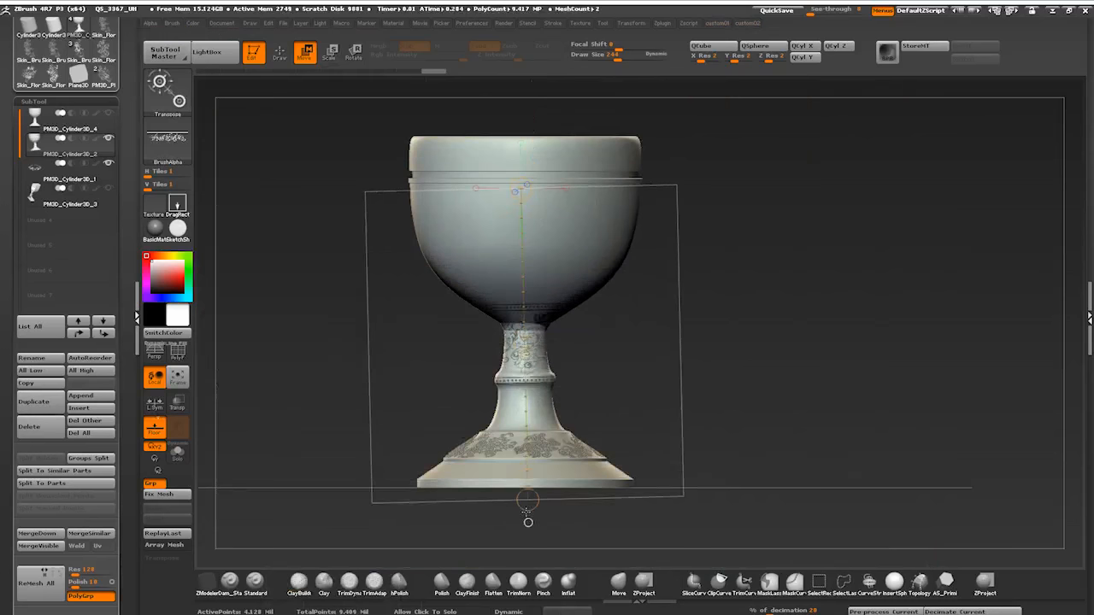
{"action": "mouse_move", "coordinate": [527, 522]}
{"action": "left_mouse_down"}
{"action": "mouse_move", "coordinate": [528, 391]}
{"action": "mouse_move", "coordinate": [527, 494]}
{"action": "left_mouse_up"}
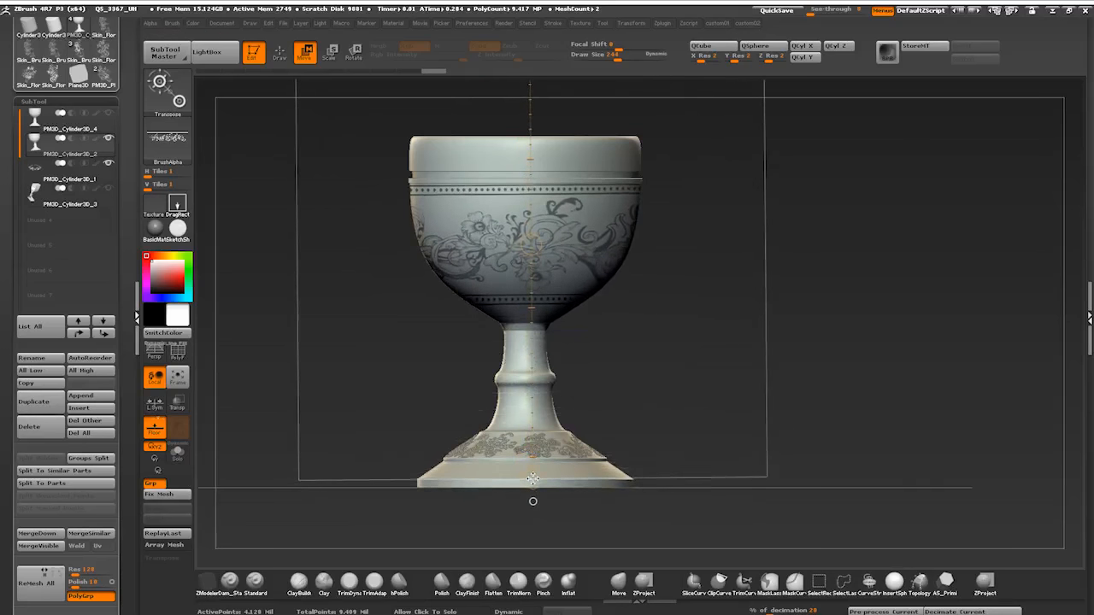
Step: Orbit around the goblet to check the diamond-dotted trim band and floral marks on the bowl
{"action": "mouse_move", "coordinate": [329, 380]}
{"action": "right_mouse_down"}
{"action": "mouse_move", "coordinate": [530, 256]}
{"action": "mouse_move", "coordinate": [633, 359]}
{"action": "right_mouse_up"}
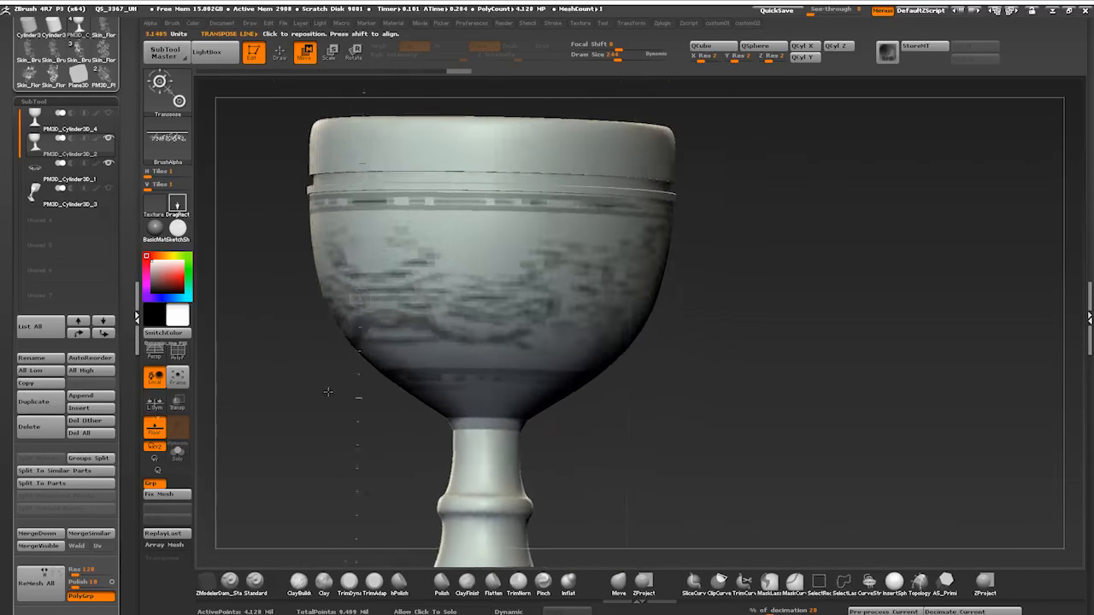
{"action": "mouse_move", "coordinate": [328, 393]}
{"action": "right_mouse_down"}
{"action": "mouse_move", "coordinate": [260, 362]}
{"action": "mouse_move", "coordinate": [208, 374]}
{"action": "mouse_move", "coordinate": [256, 390]}
{"action": "mouse_move", "coordinate": [222, 376]}
{"action": "right_mouse_up"}
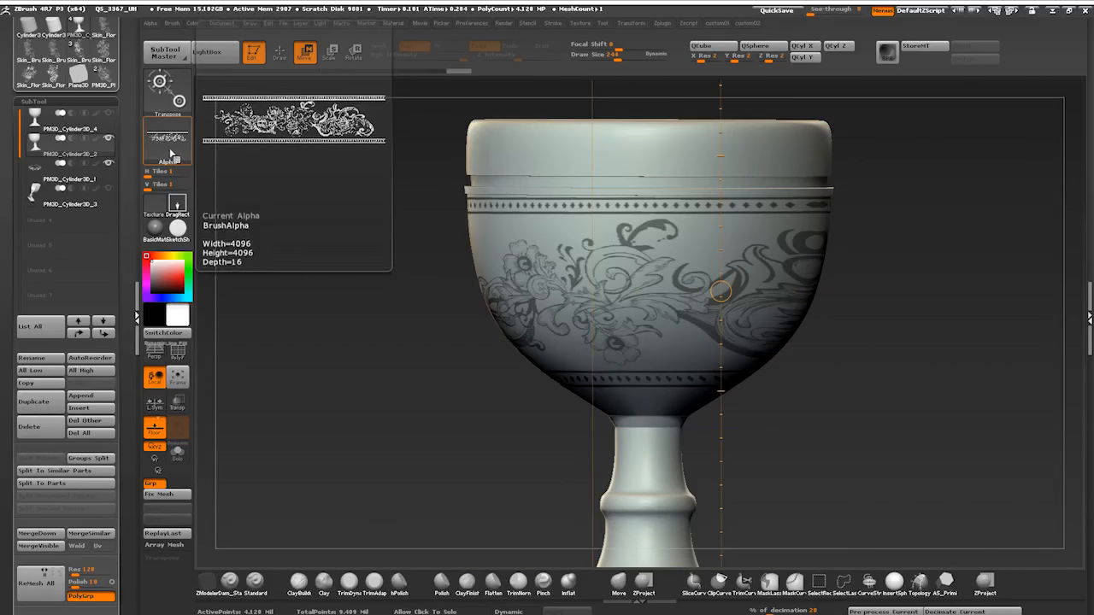
{"action": "right_click_drag", "start_coordinate": [274, 257], "coordinate": [318, 155]}
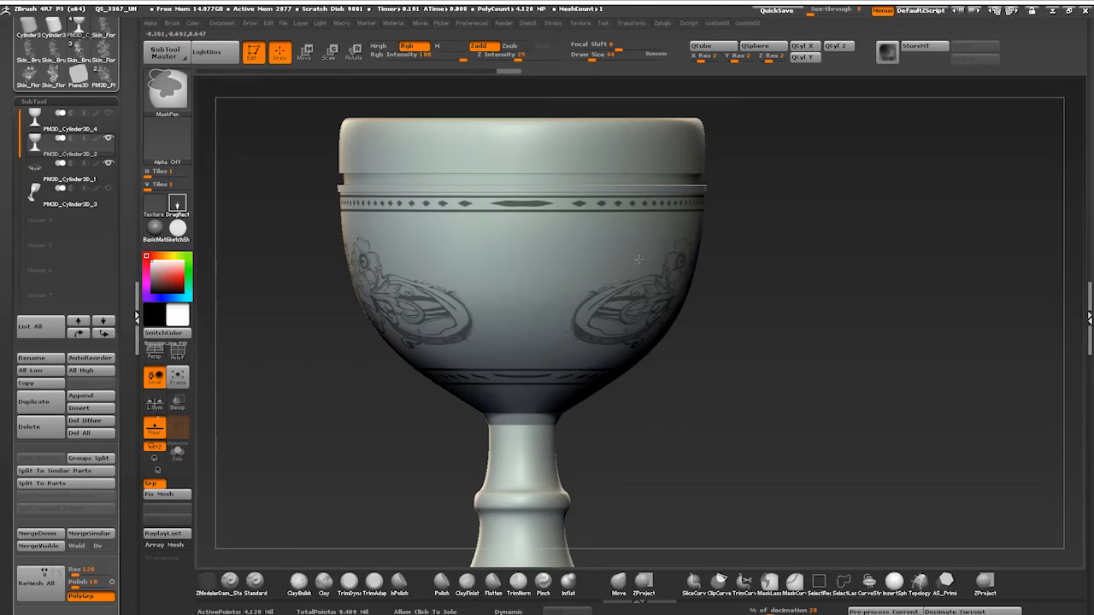
{"action": "left_click_drag", "start_coordinate": [536, 387], "coordinate": [389, 354]}
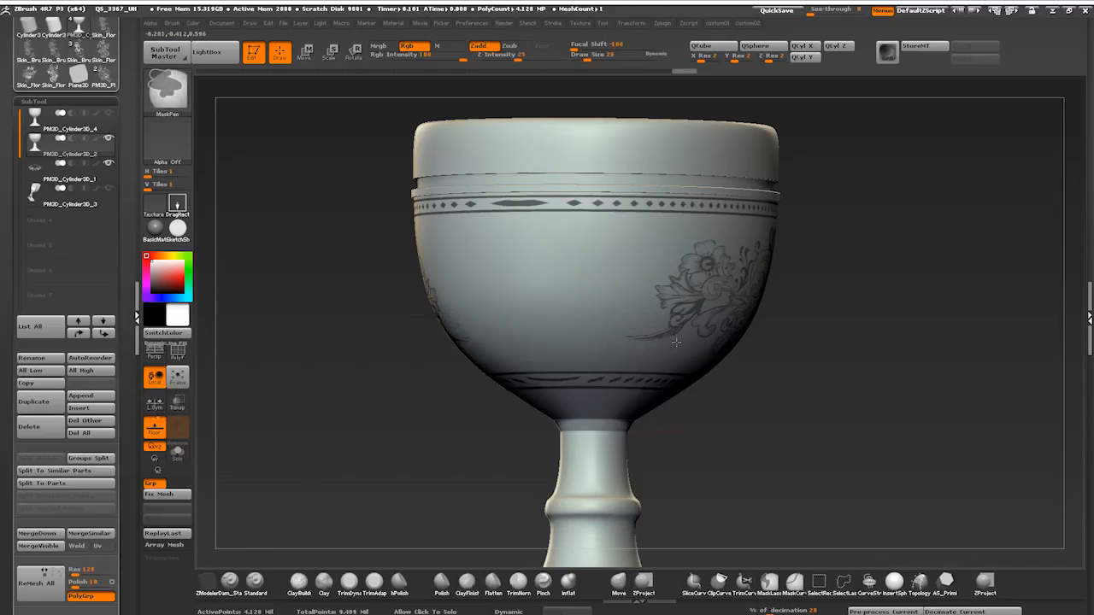
{"action": "left_click_drag", "start_coordinate": [317, 332], "coordinate": [302, 346]}
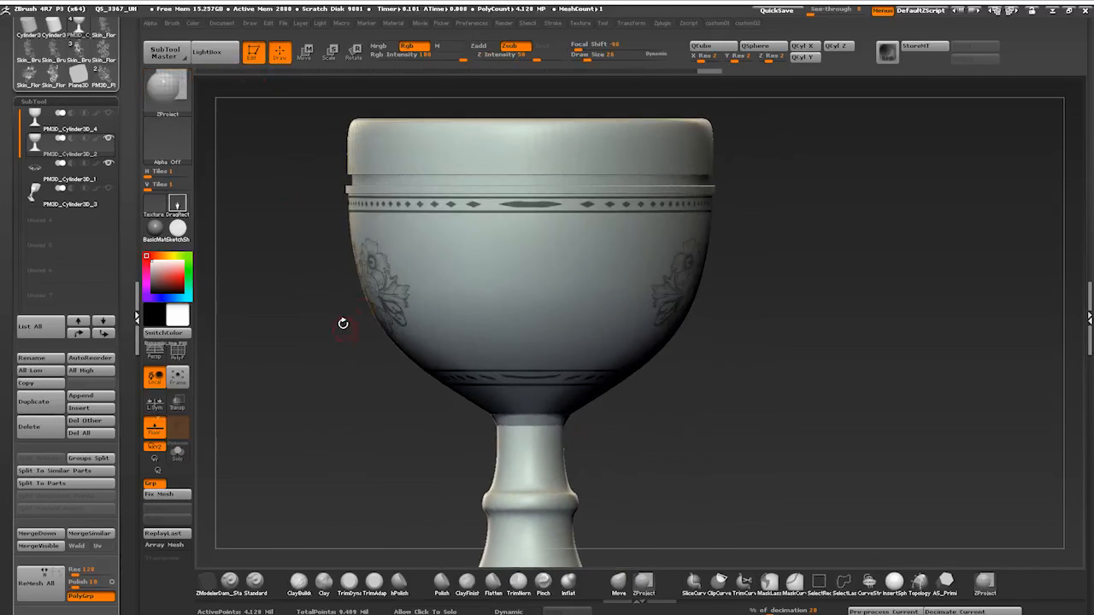
Step: Switch to move mode and bring up the Alpha palette for the floral ornament
{"action": "left_click", "coordinate": [306, 53]}
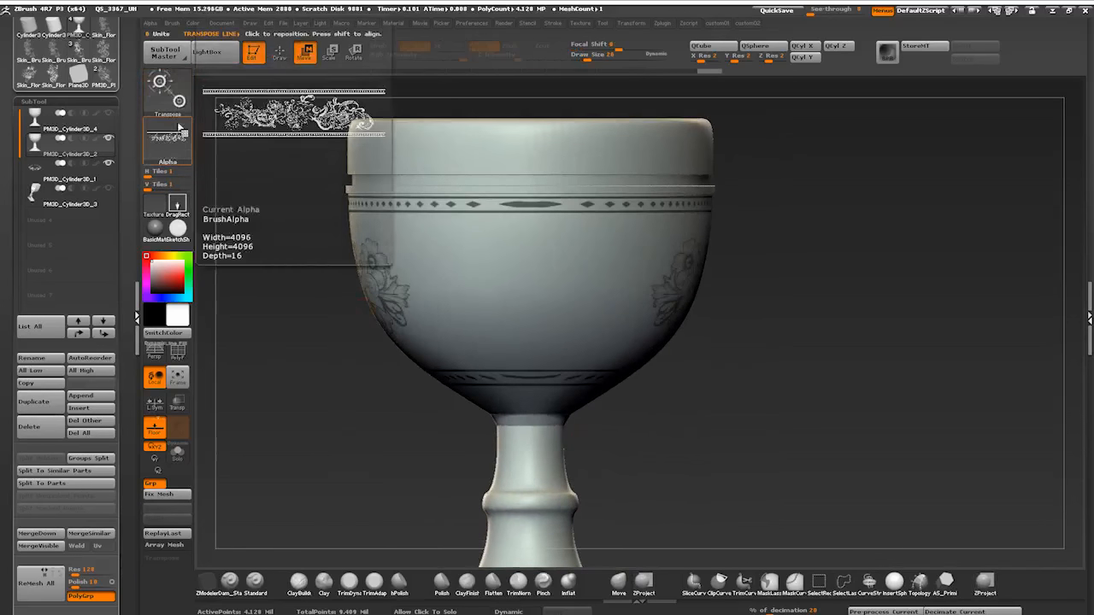
{"action": "left_click", "coordinate": [152, 23]}
Step: Pick the Floral alpha and rotate, scale and position the ornament stencil on the cup
{"action": "left_click", "coordinate": [215, 216]}
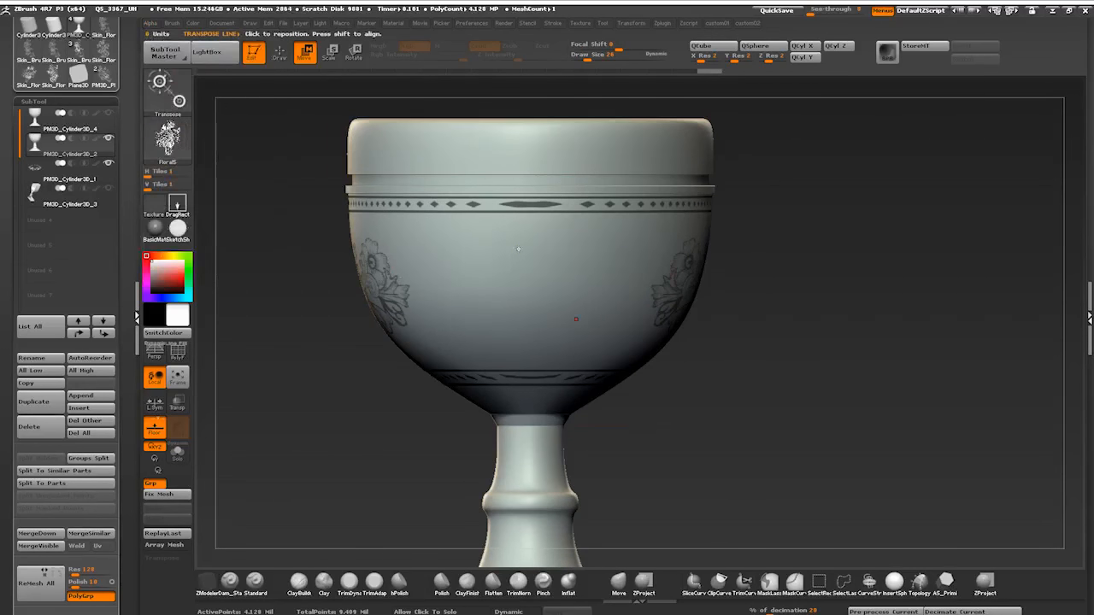
{"action": "left_click_drag", "start_coordinate": [517, 393], "coordinate": [434, 350]}
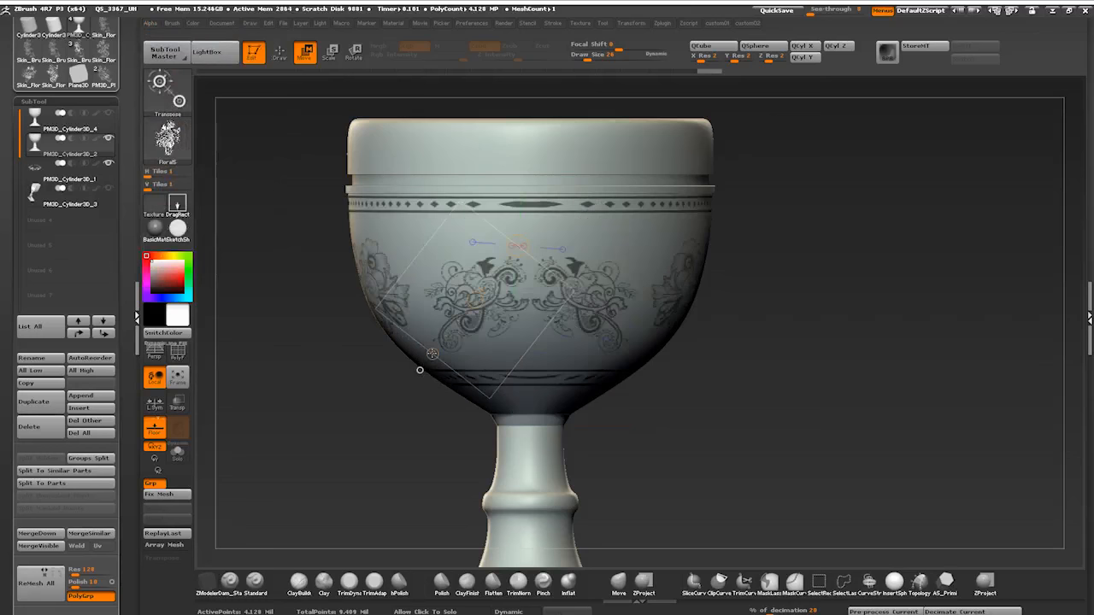
{"action": "left_click_drag", "start_coordinate": [434, 350], "coordinate": [415, 356]}
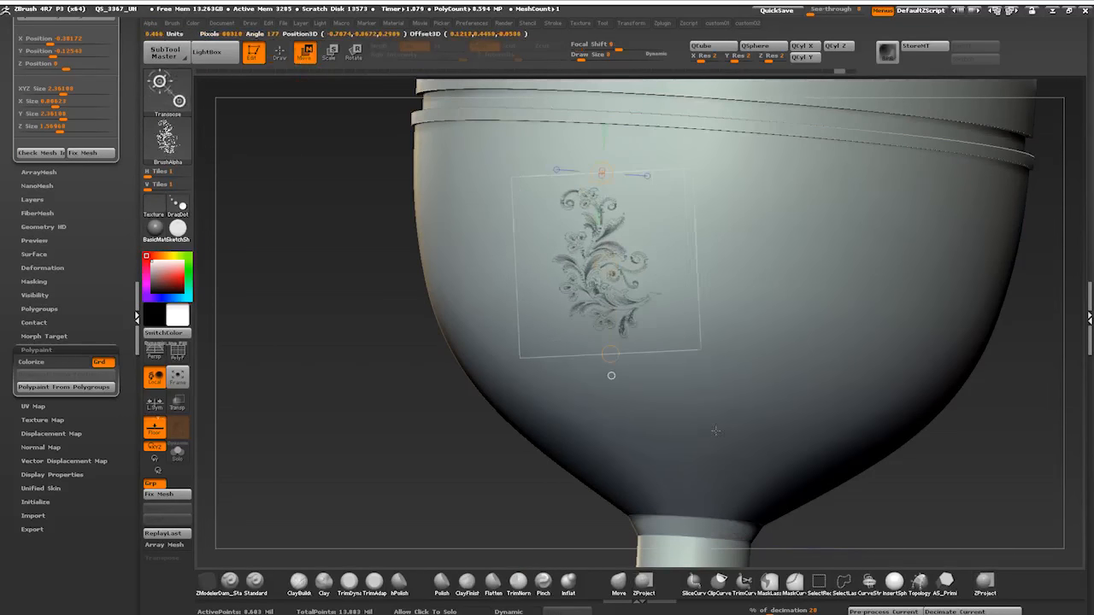
{"action": "left_click_drag", "start_coordinate": [716, 432], "coordinate": [883, 418]}
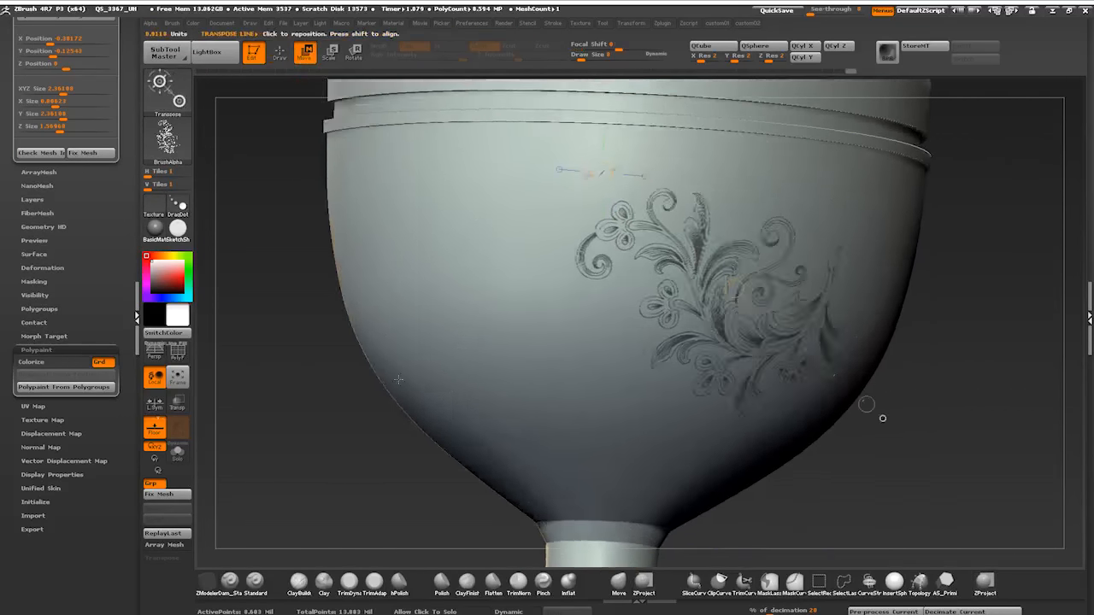
{"action": "mouse_move", "coordinate": [399, 379]}
{"action": "right_mouse_down", "text": "ctrl"}
{"action": "mouse_move", "coordinate": [384, 420]}
{"action": "mouse_move", "coordinate": [359, 402]}
{"action": "mouse_move", "coordinate": [358, 376]}
{"action": "right_mouse_up", "text": "ctrl"}
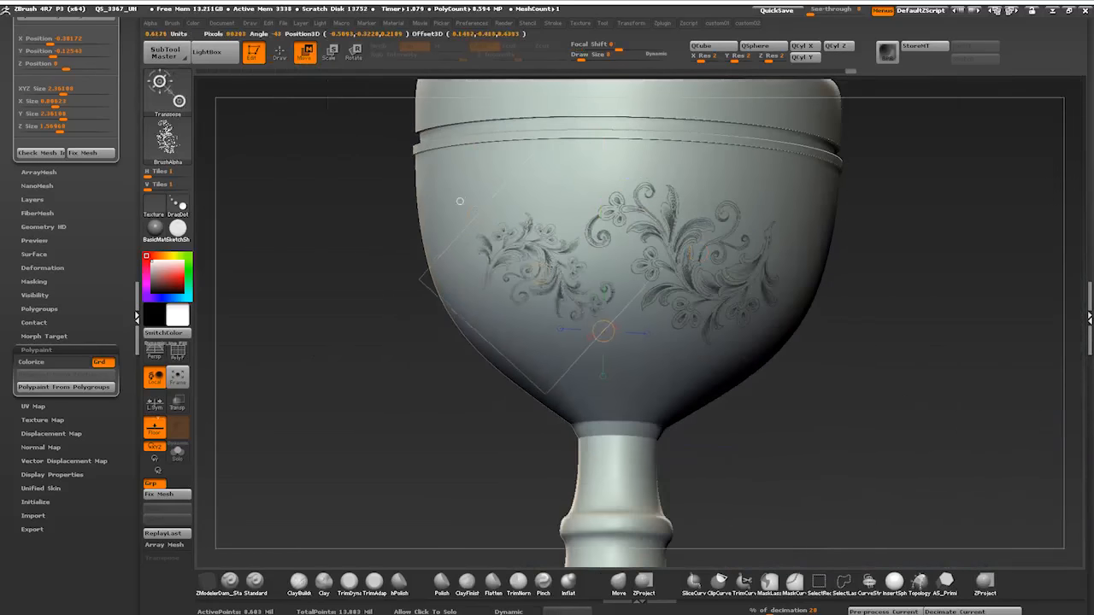
Step: Stamp another ornament copy on the cup's blank side and extrude the ornaments into raised relief
{"action": "left_click", "coordinate": [438, 188]}
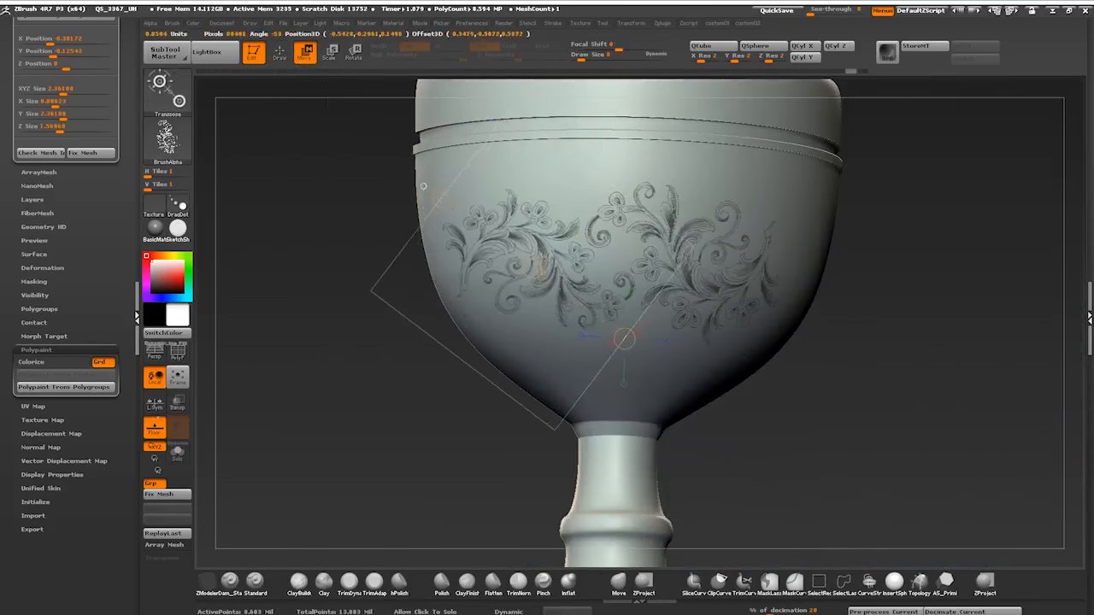
{"action": "right_click_drag", "start_coordinate": [423, 185], "coordinate": [750, 237]}
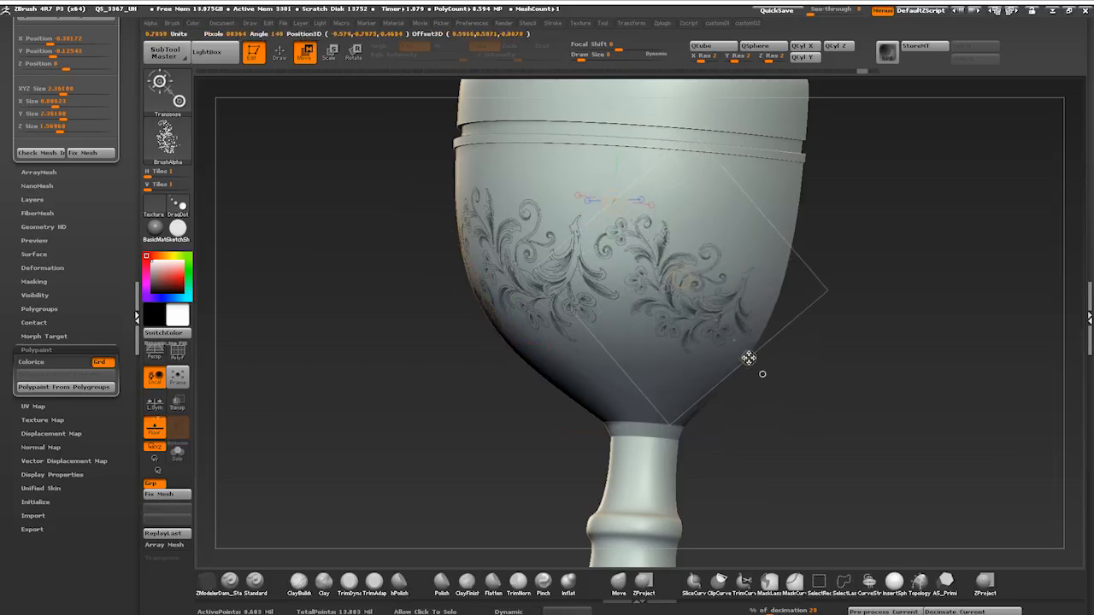
{"action": "mouse_move", "coordinate": [751, 364]}
{"action": "right_mouse_down"}
{"action": "mouse_move", "coordinate": [709, 350]}
{"action": "mouse_move", "coordinate": [769, 336]}
{"action": "right_mouse_up"}
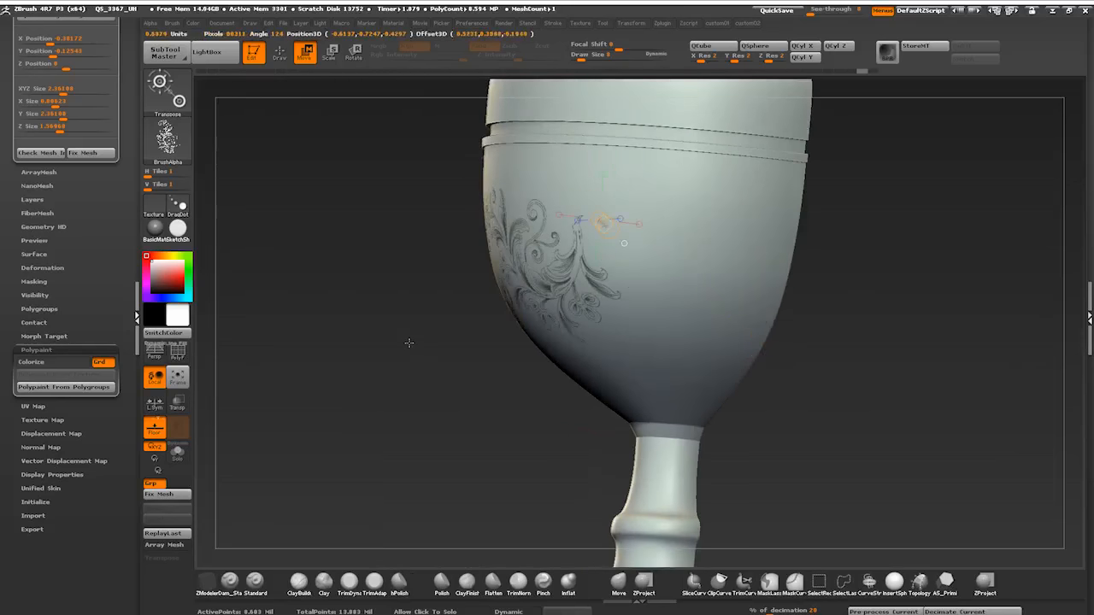
{"action": "left_click_drag", "start_coordinate": [409, 342], "coordinate": [706, 314]}
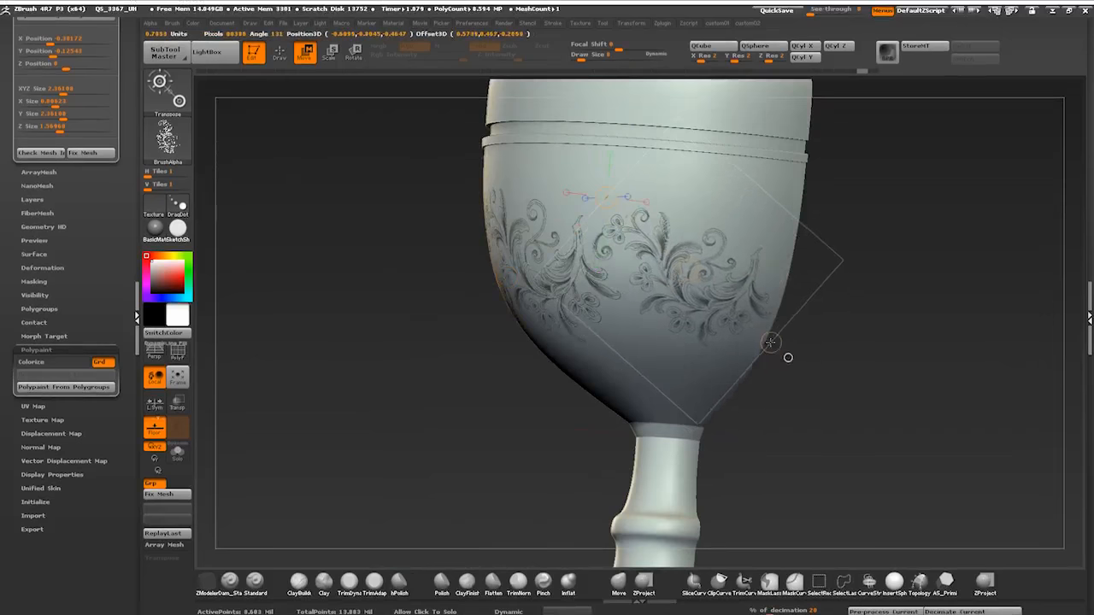
{"action": "right_click_drag", "start_coordinate": [770, 343], "coordinate": [810, 406], "text": "alt"}
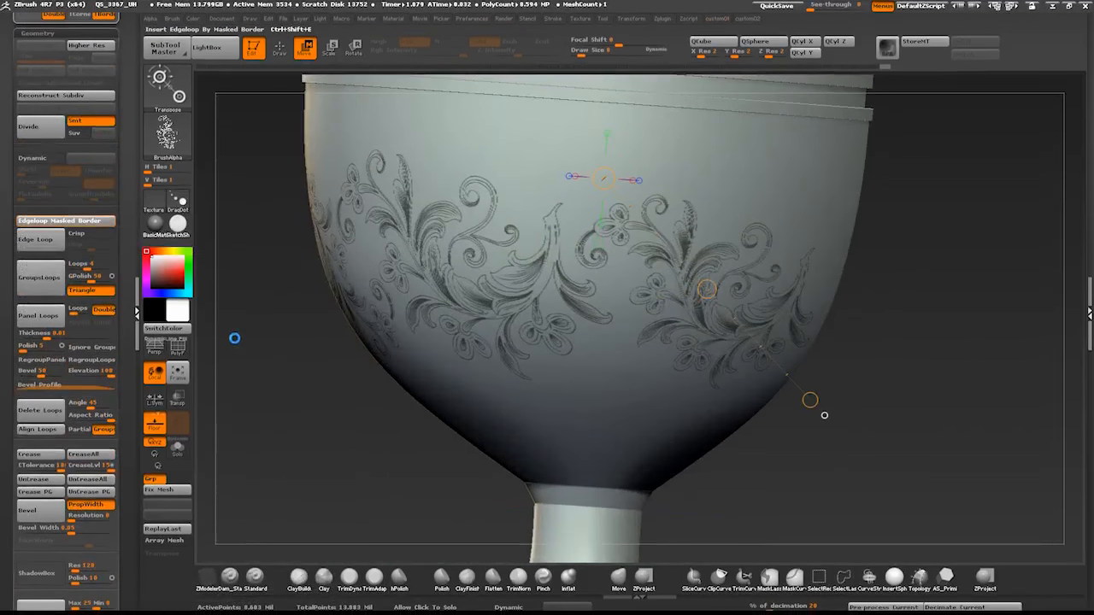
{"action": "key", "text": "ctrl+shift+e"}
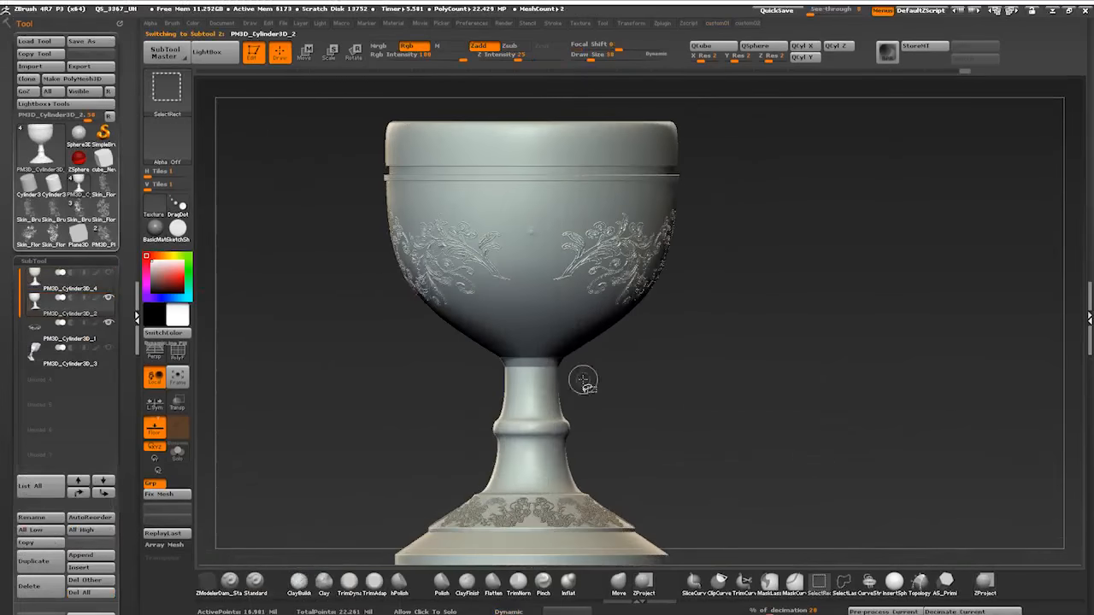
Step: Hide the upper part of the floral bowl and Split Hidden into its own subtool
{"action": "left_click_drag", "start_coordinate": [443, 244], "coordinate": [764, 319], "text": "ctrl"}
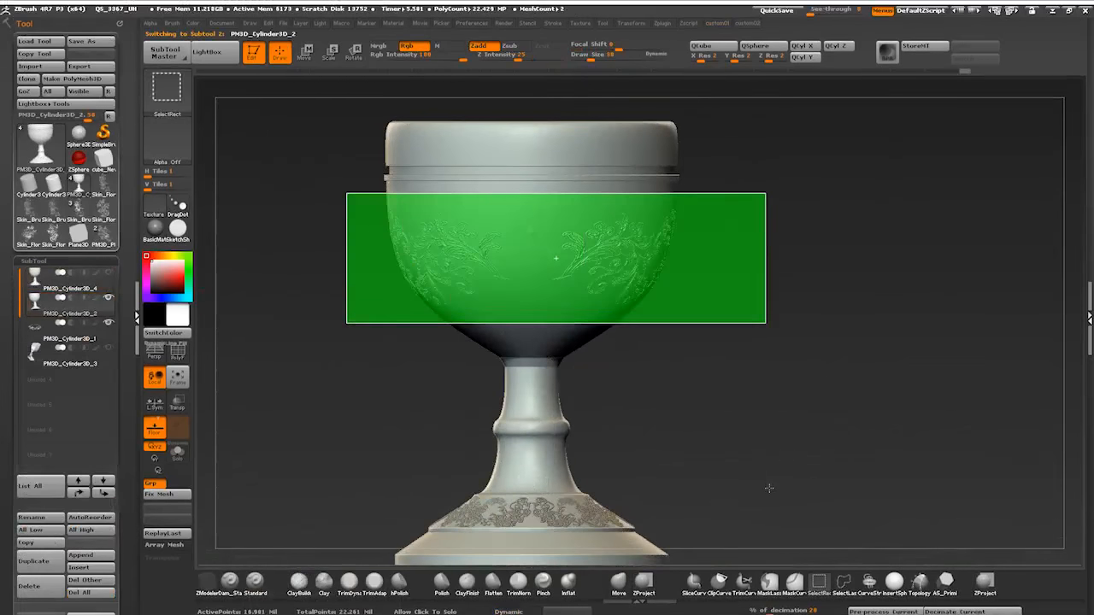
{"action": "middle_click_drag", "start_coordinate": [769, 489], "coordinate": [709, 445]}
{"action": "left_click_drag", "start_coordinate": [444, 150], "coordinate": [893, 205], "text": "ctrl+shift"}
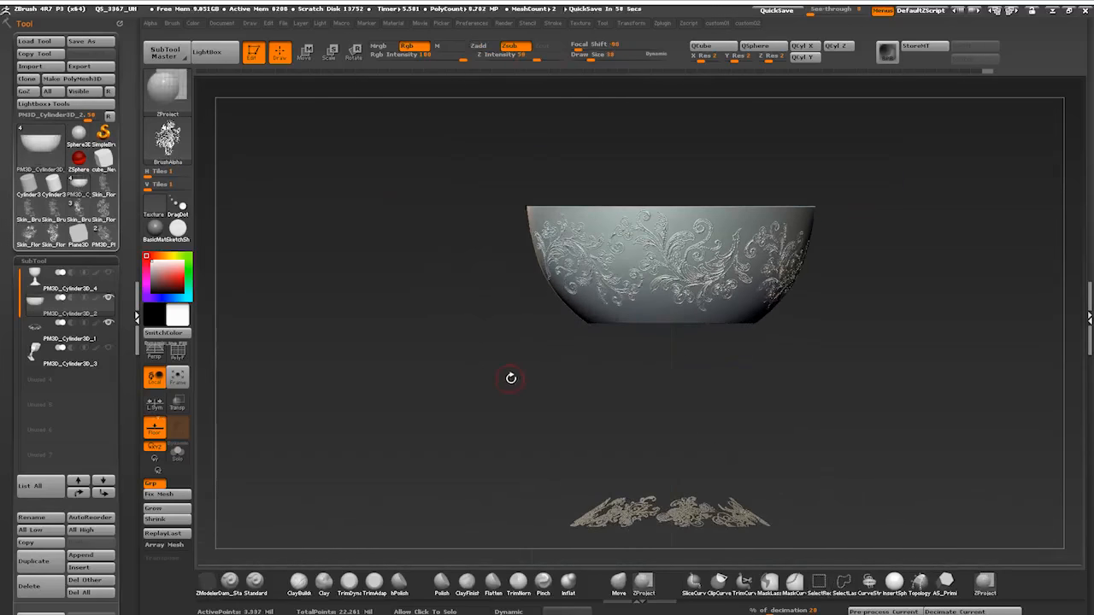
{"action": "middle_click_drag", "start_coordinate": [508, 381], "coordinate": [658, 377]}
{"action": "mouse_move", "coordinate": [349, 313]}
{"action": "left_mouse_down", "text": "ctrl+shift"}
{"action": "mouse_move", "coordinate": [520, 338]}
{"action": "mouse_move", "coordinate": [381, 369]}
{"action": "left_mouse_up", "text": "ctrl+shift"}
{"action": "key", "text": "space"}
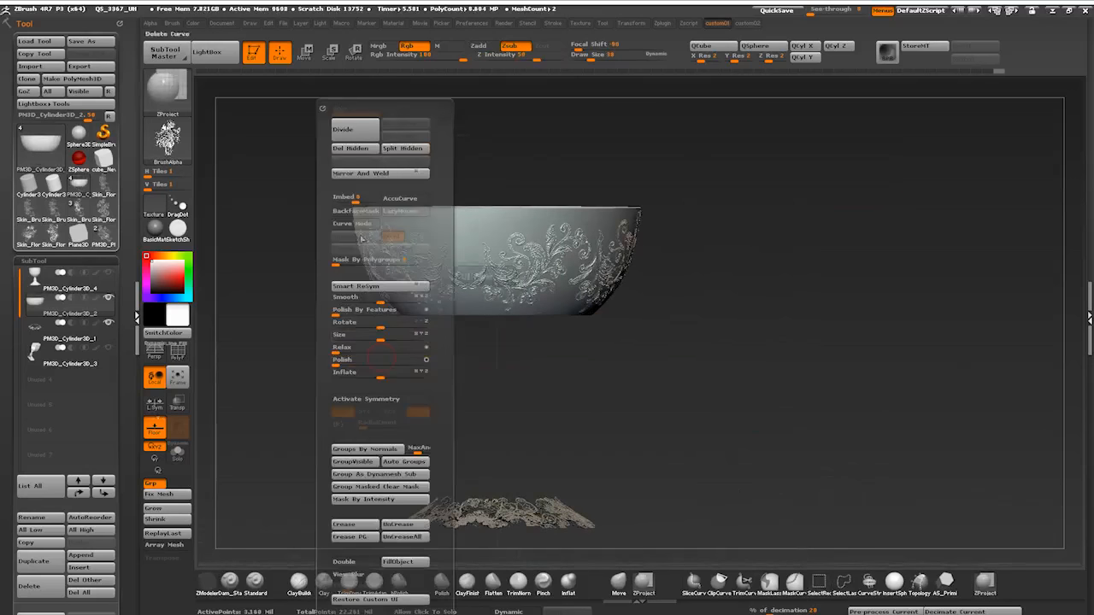
{"action": "left_click", "coordinate": [402, 148]}
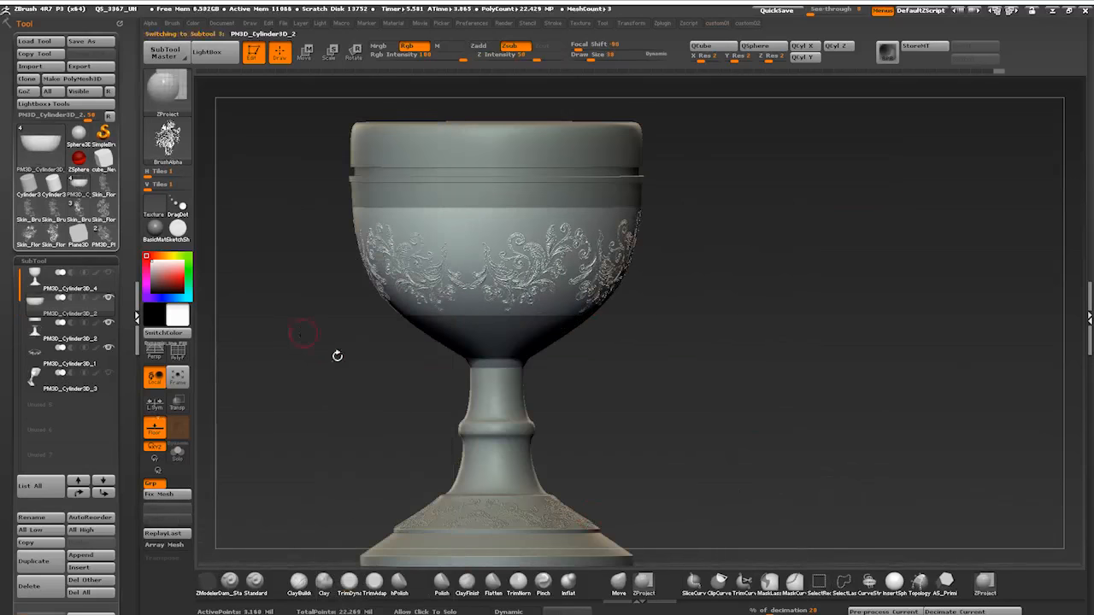
Step: Hide the top rim and stem and Split Hidden into separate rim and trim-ring subtools
{"action": "left_click_drag", "start_coordinate": [314, 112], "coordinate": [745, 198], "text": "ctrl+alt+shift"}
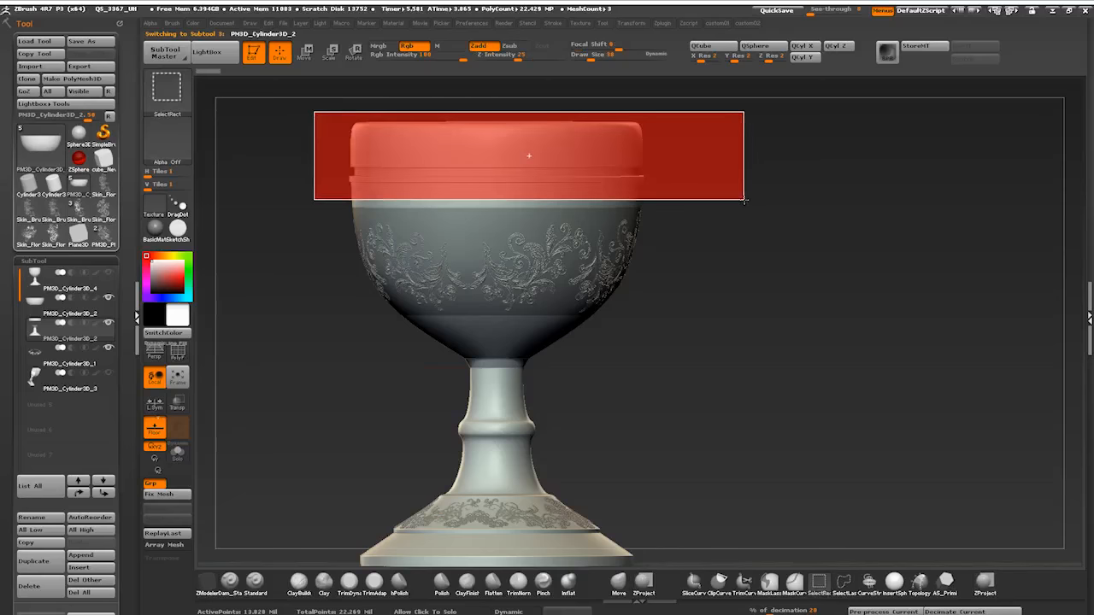
{"action": "left_click_drag", "start_coordinate": [239, 256], "coordinate": [667, 530], "text": "ctrl+alt+shift"}
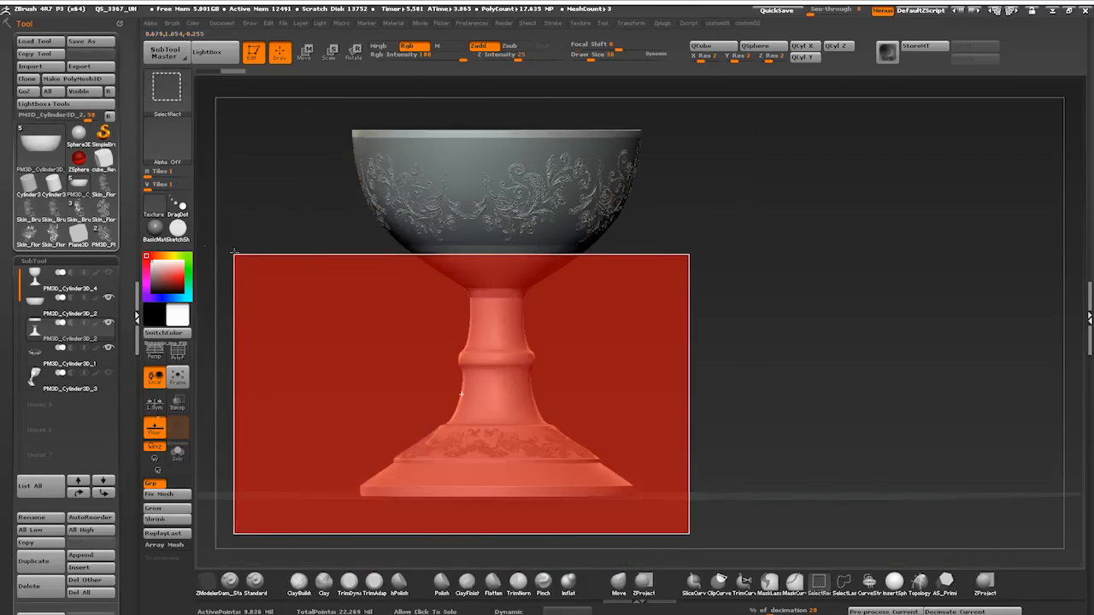
{"action": "key", "text": "space"}
{"action": "left_click", "coordinate": [283, 291]}
{"action": "scroll", "coordinate": [347, 321], "scroll_direction": "up", "scroll_amount": 3}
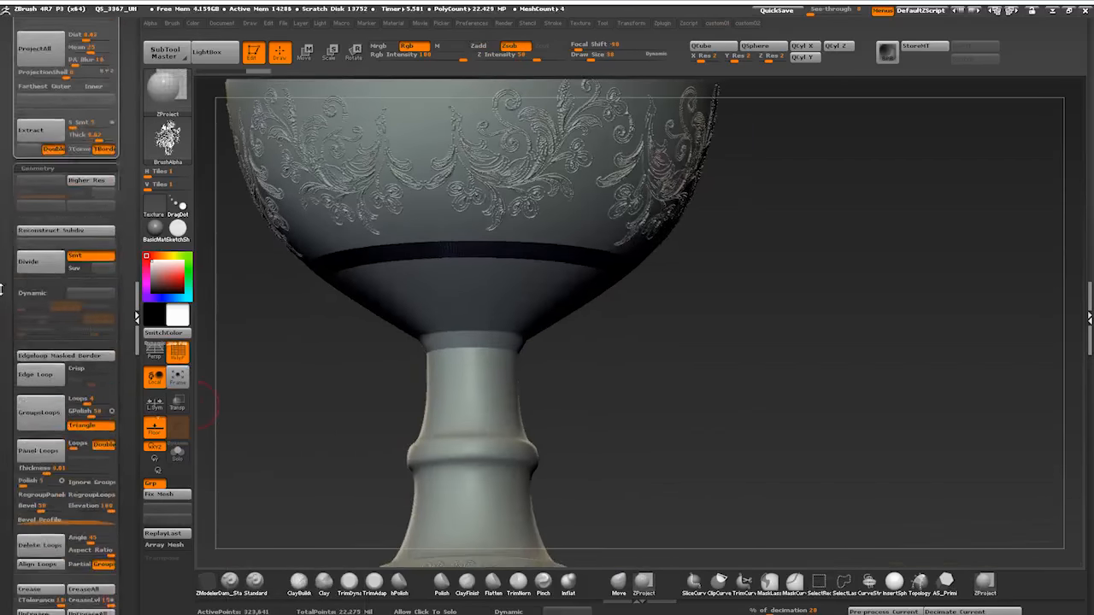
{"action": "left_click", "coordinate": [88, 335]}
Step: Solo the bowl, Auto Group it by connected pieces and QuickSave the project
{"action": "right_click_drag", "start_coordinate": [315, 343], "coordinate": [256, 393], "text": "alt"}
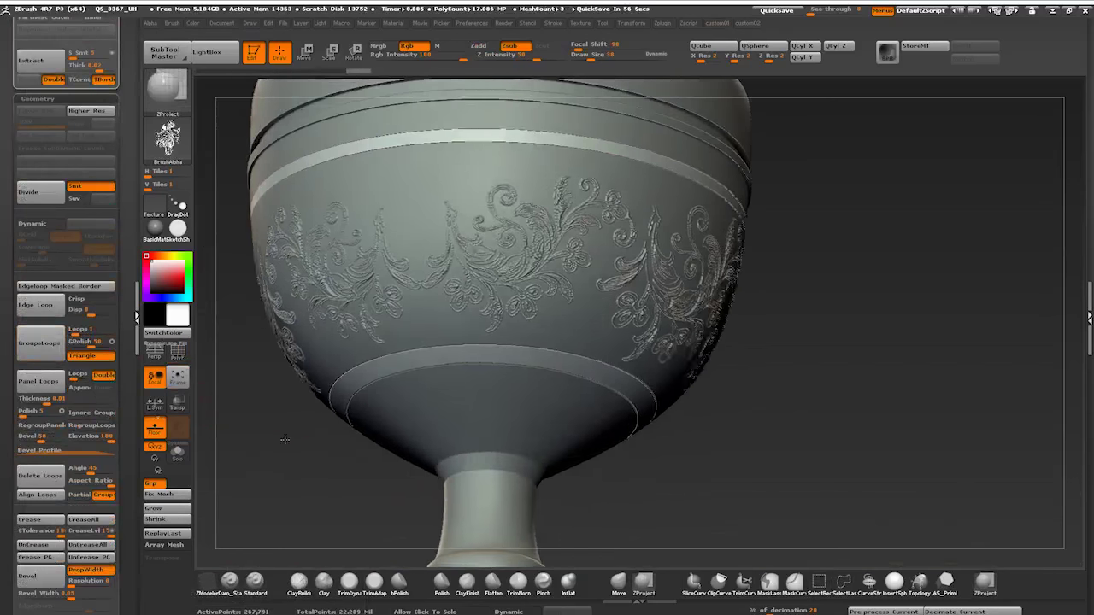
{"action": "key", "text": "space"}
{"action": "left_click", "coordinate": [307, 173]}
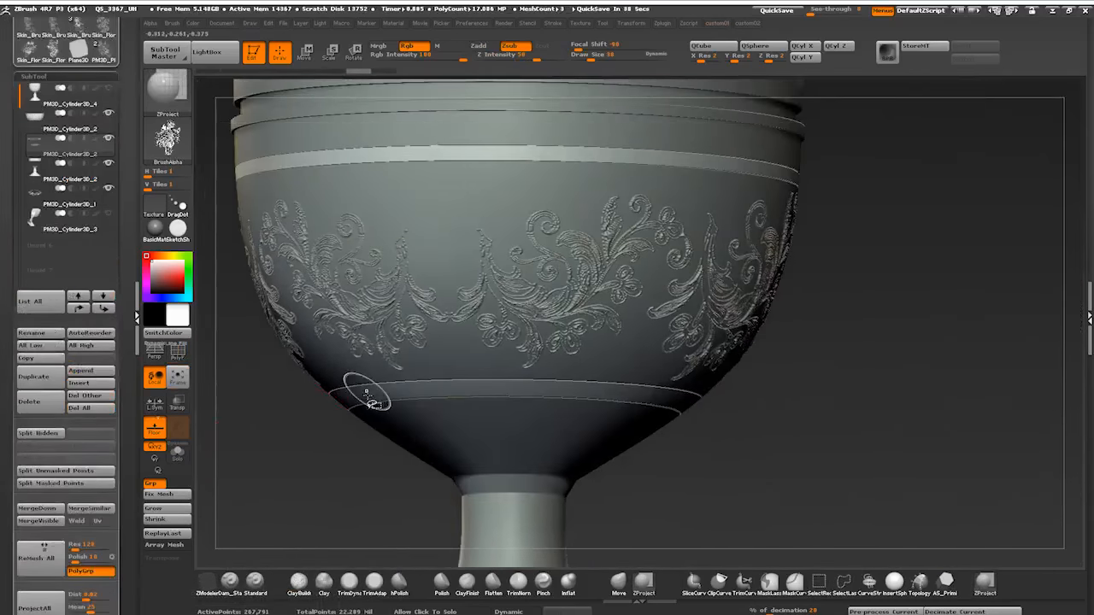
{"action": "left_click", "coordinate": [120, 137]}
{"action": "key", "text": "ctrl"}
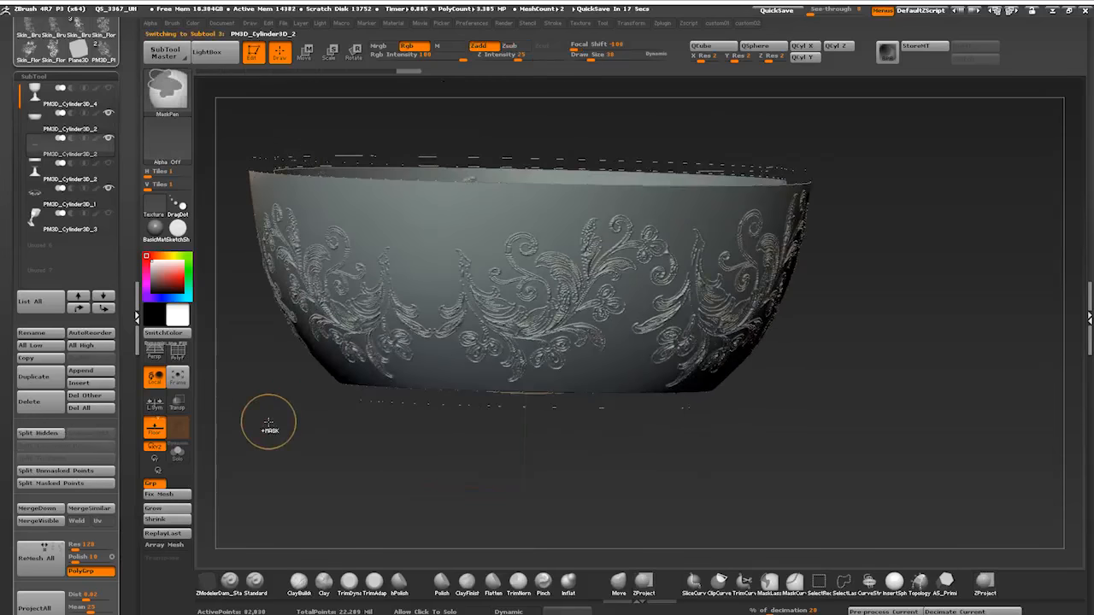
{"action": "key", "text": "space"}
{"action": "left_click", "coordinate": [350, 408]}
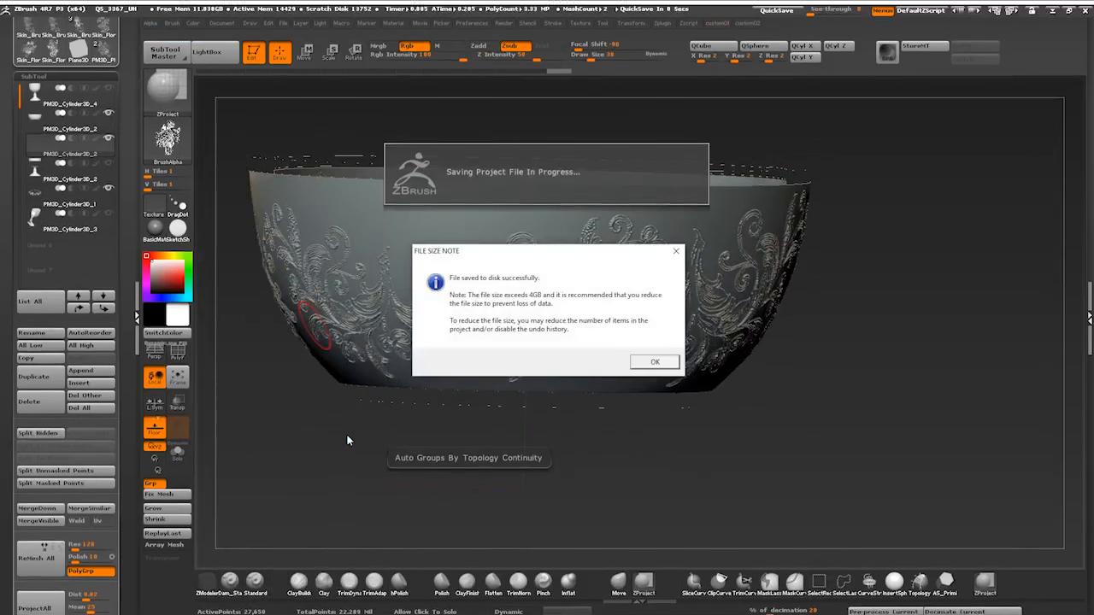
Step: Show only the two trim rings and smooth them with Polish By Features
{"action": "key", "text": "space"}
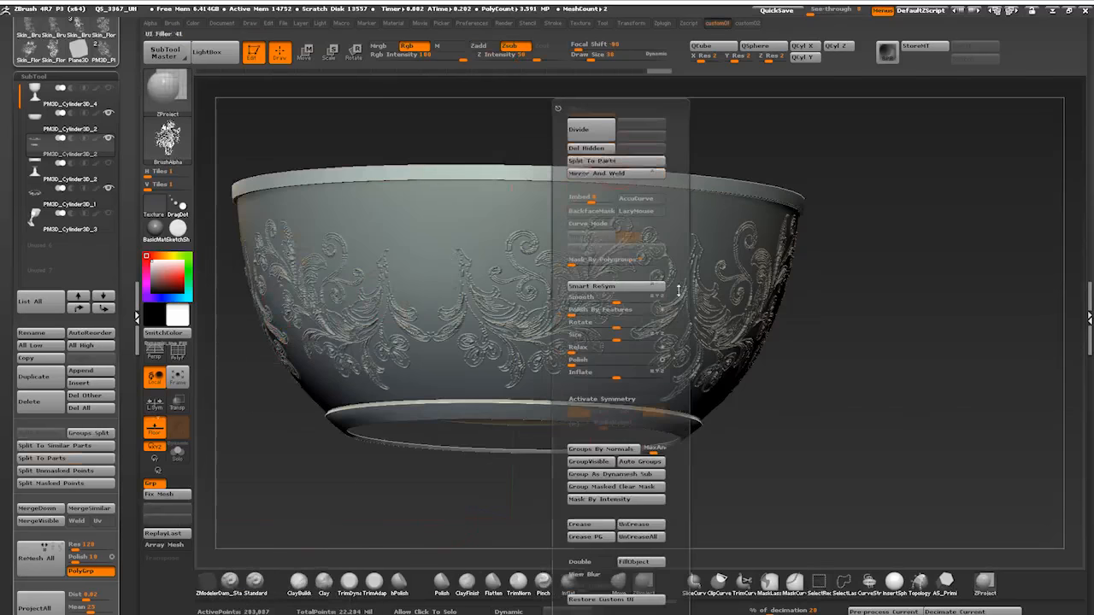
{"action": "right_click_drag", "start_coordinate": [342, 257], "coordinate": [533, 414]}
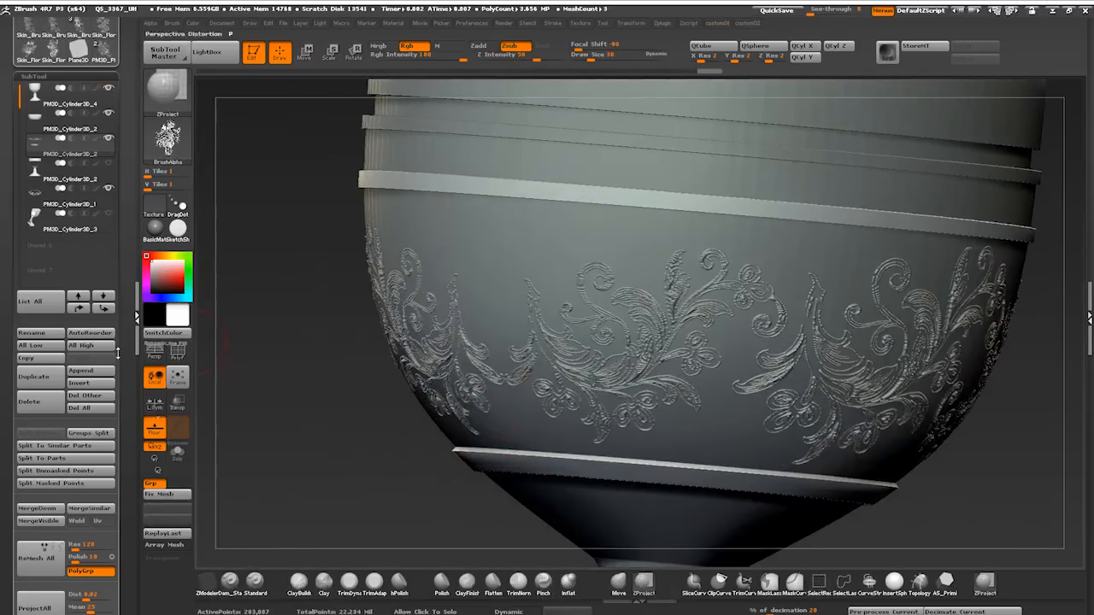
{"action": "left_click", "coordinate": [533, 413], "text": "alt"}
{"action": "key", "text": "space"}
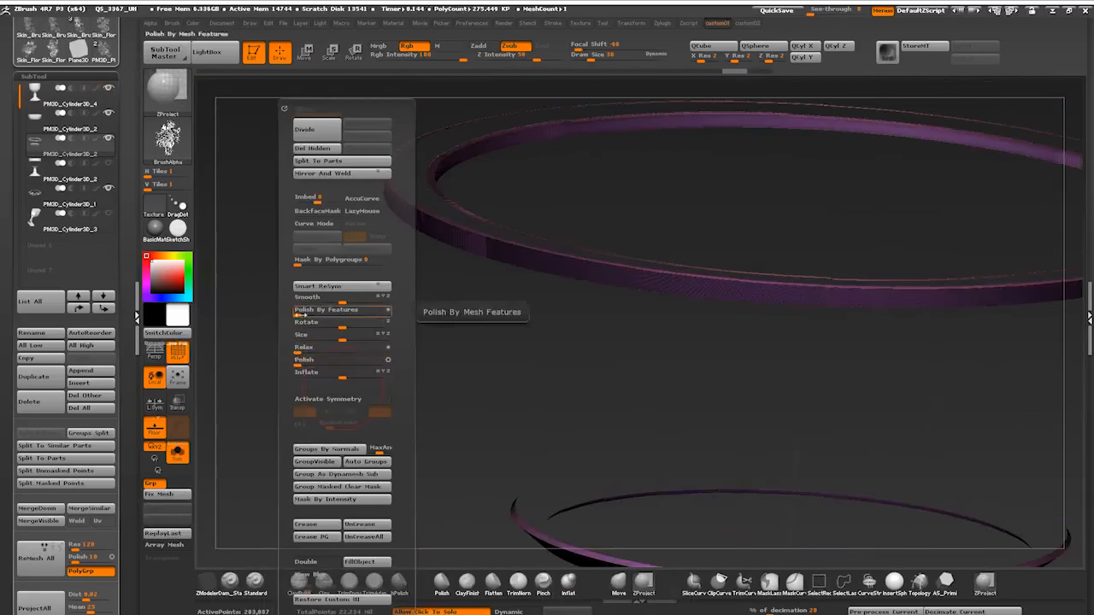
{"action": "left_click", "coordinate": [295, 370]}
Step: Subdivide the bowl mesh and frame its rim up close
{"action": "key", "text": "space"}
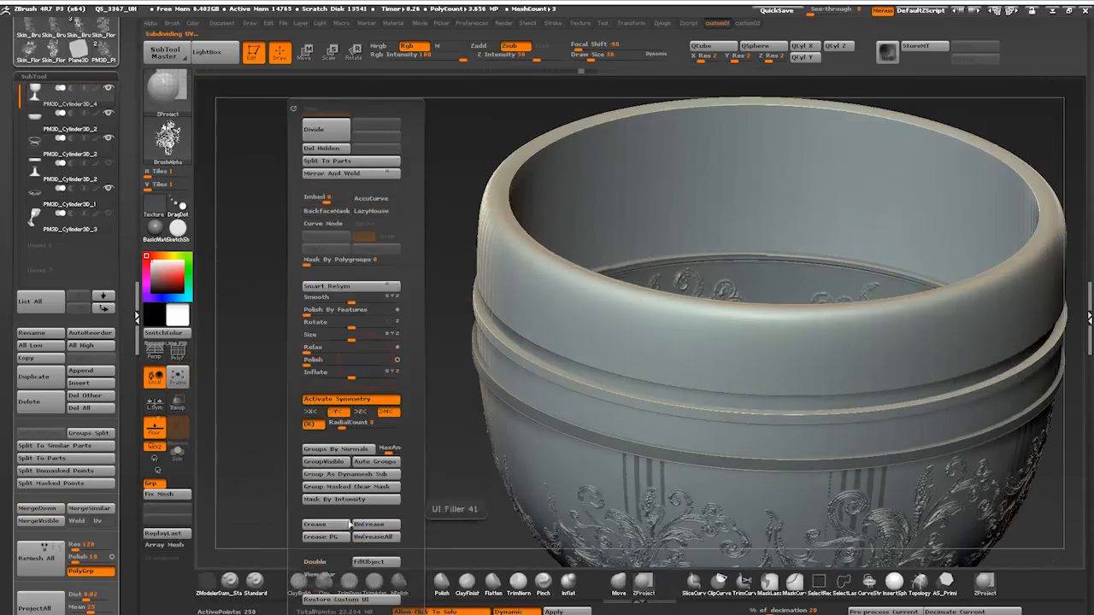
{"action": "key", "text": "shift+f"}
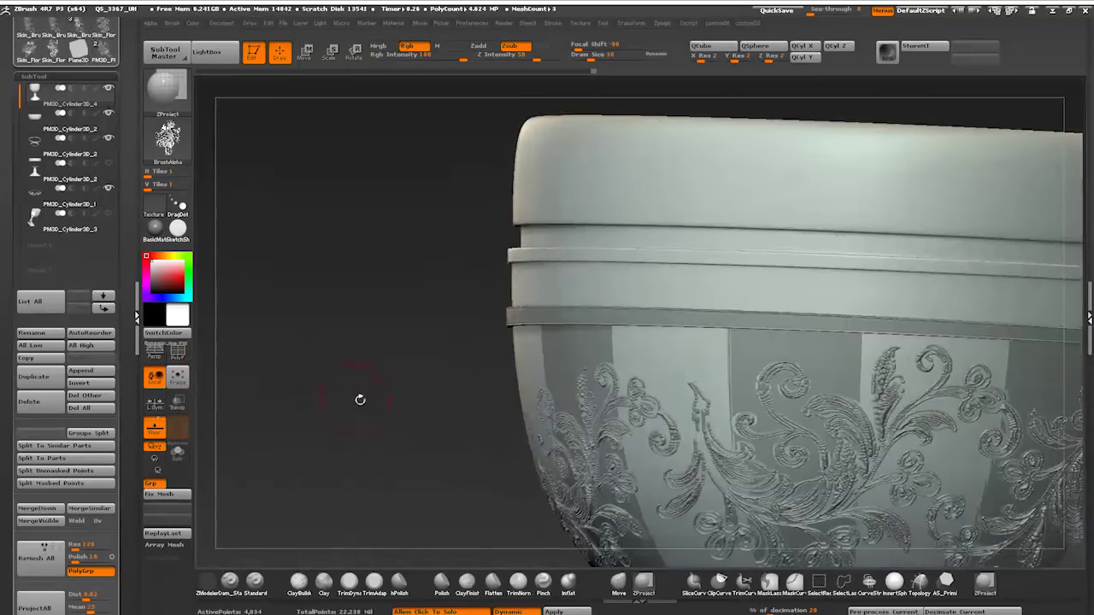
{"action": "right_click_drag", "start_coordinate": [360, 399], "coordinate": [368, 359]}
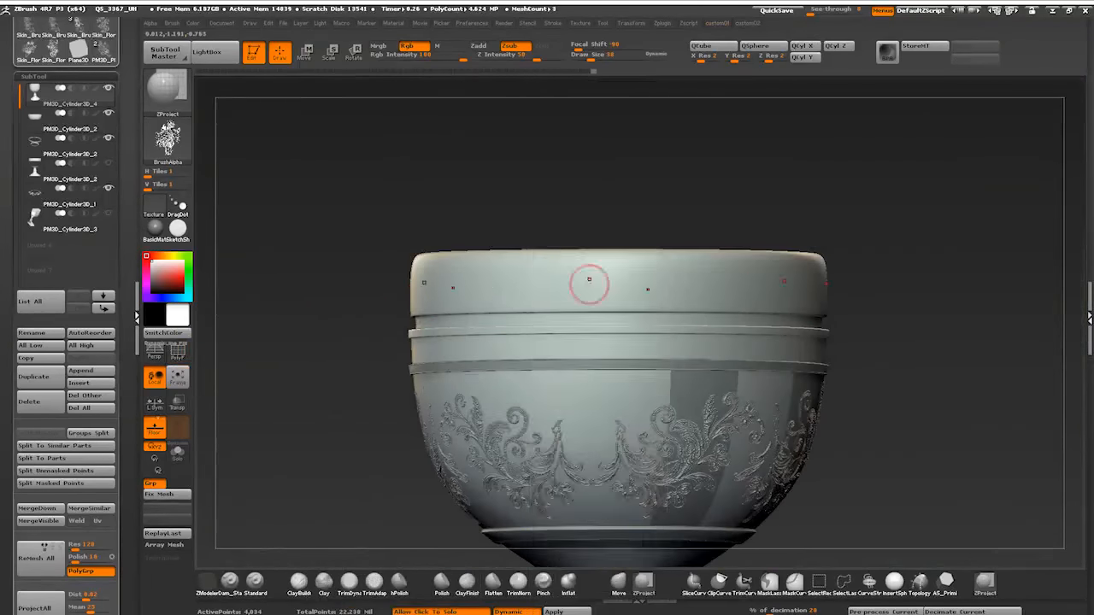
{"action": "right_click_drag", "start_coordinate": [551, 318], "coordinate": [564, 282], "text": "ctrl"}
Step: Insert cylinder studs around the bowl rim with radial symmetry
{"action": "key", "text": "space"}
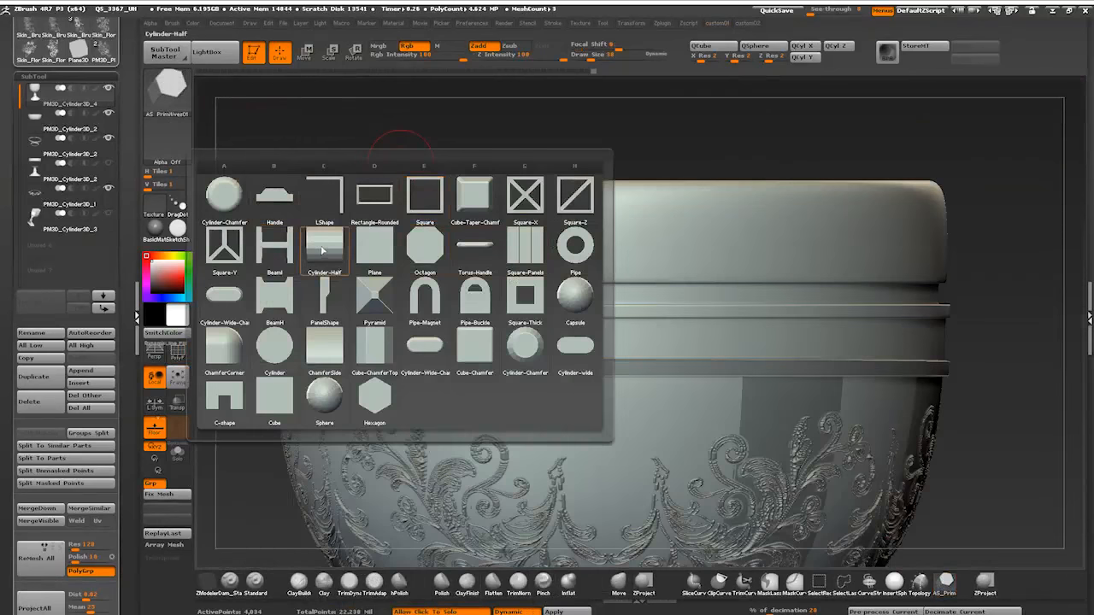
{"action": "left_click", "coordinate": [322, 250]}
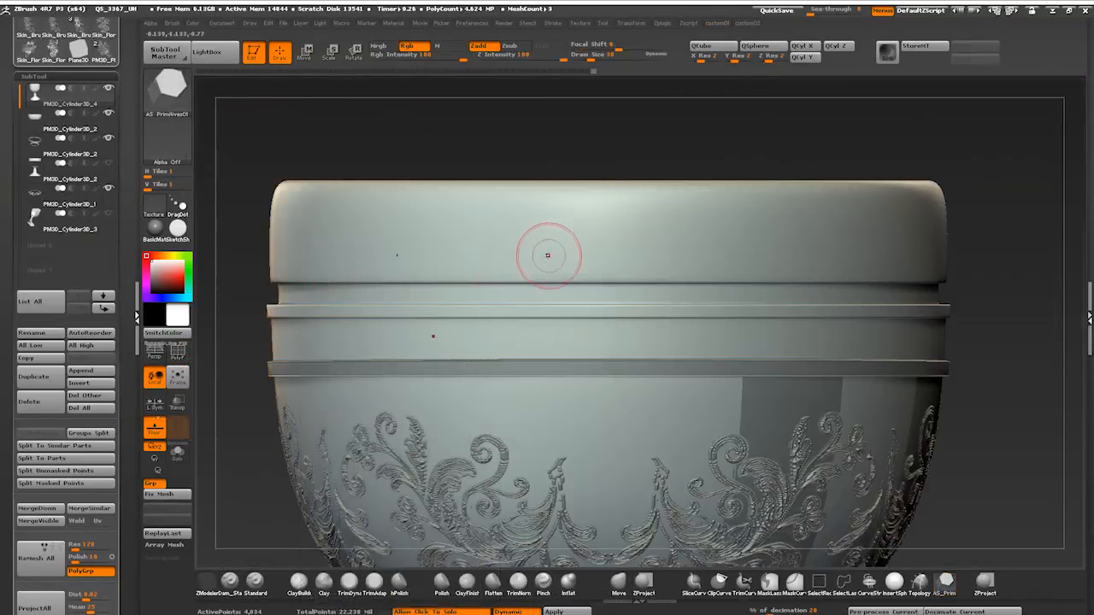
{"action": "left_click", "coordinate": [547, 255]}
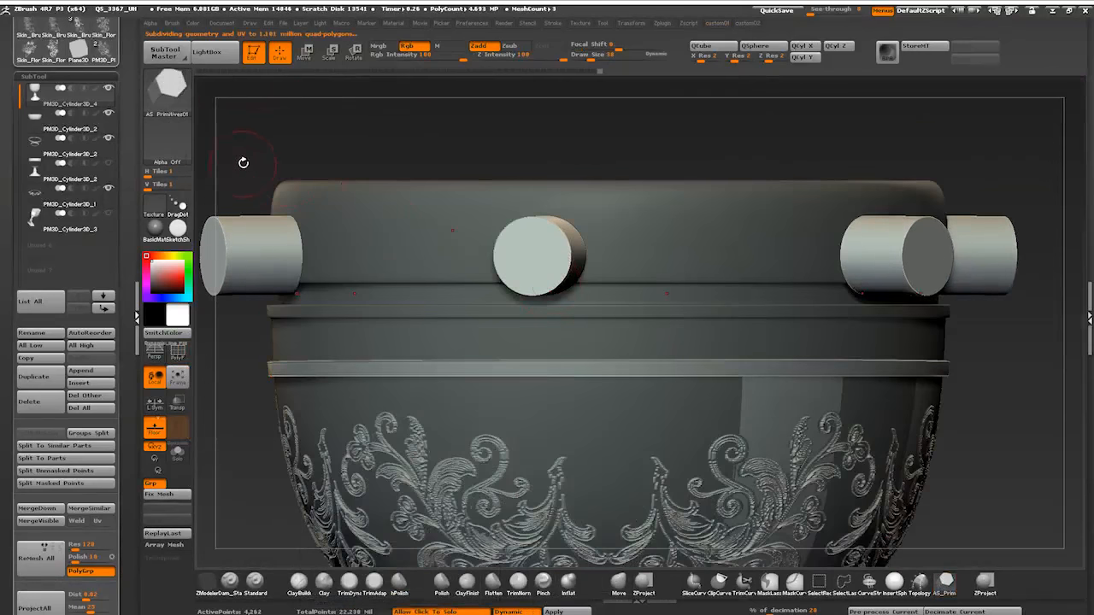
{"action": "mouse_move", "coordinate": [248, 163]}
{"action": "right_mouse_down"}
{"action": "mouse_move", "coordinate": [398, 282]}
{"action": "mouse_move", "coordinate": [806, 299]}
{"action": "mouse_move", "coordinate": [564, 445]}
{"action": "mouse_move", "coordinate": [769, 342]}
{"action": "mouse_move", "coordinate": [598, 444]}
{"action": "mouse_move", "coordinate": [698, 359]}
{"action": "right_mouse_up"}
Step: Move the studs outward against the rim band and begin shaping their gem caps with ZModeler
{"action": "key", "text": "w"}
{"action": "left_click_drag", "start_coordinate": [701, 410], "coordinate": [701, 308]}
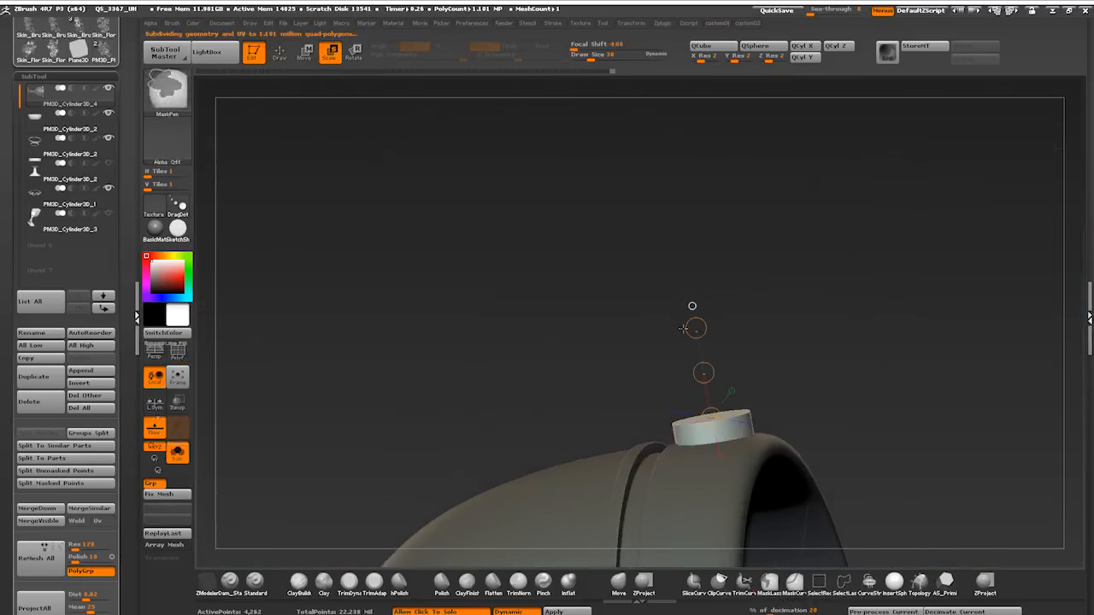
{"action": "right_click_drag", "start_coordinate": [598, 256], "coordinate": [513, 384]}
{"action": "left_click_drag", "start_coordinate": [709, 419], "coordinate": [598, 426]}
{"action": "mouse_move", "coordinate": [667, 420]}
{"action": "right_mouse_down"}
{"action": "mouse_move", "coordinate": [770, 300]}
{"action": "mouse_move", "coordinate": [599, 384]}
{"action": "mouse_move", "coordinate": [602, 346]}
{"action": "mouse_move", "coordinate": [342, 248]}
{"action": "mouse_move", "coordinate": [402, 338]}
{"action": "mouse_move", "coordinate": [718, 316]}
{"action": "right_mouse_up"}
{"action": "key", "text": "space"}
{"action": "key", "text": "space"}
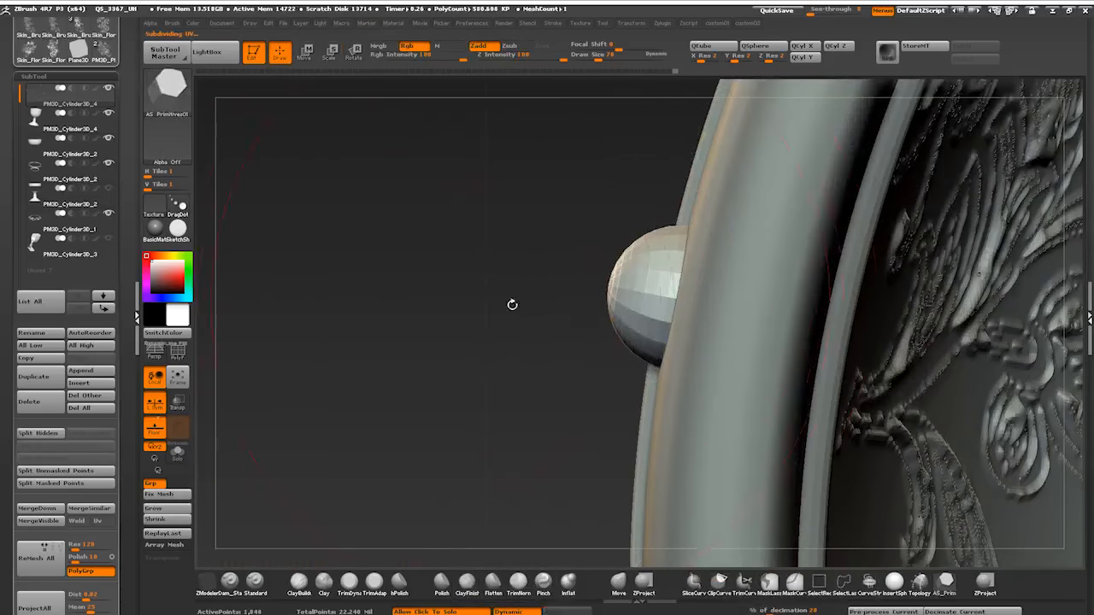
Step: Subdivide the sphere gem smooth and trim it along a SliceCurve into a dome
{"action": "key", "text": "ctrl+d"}
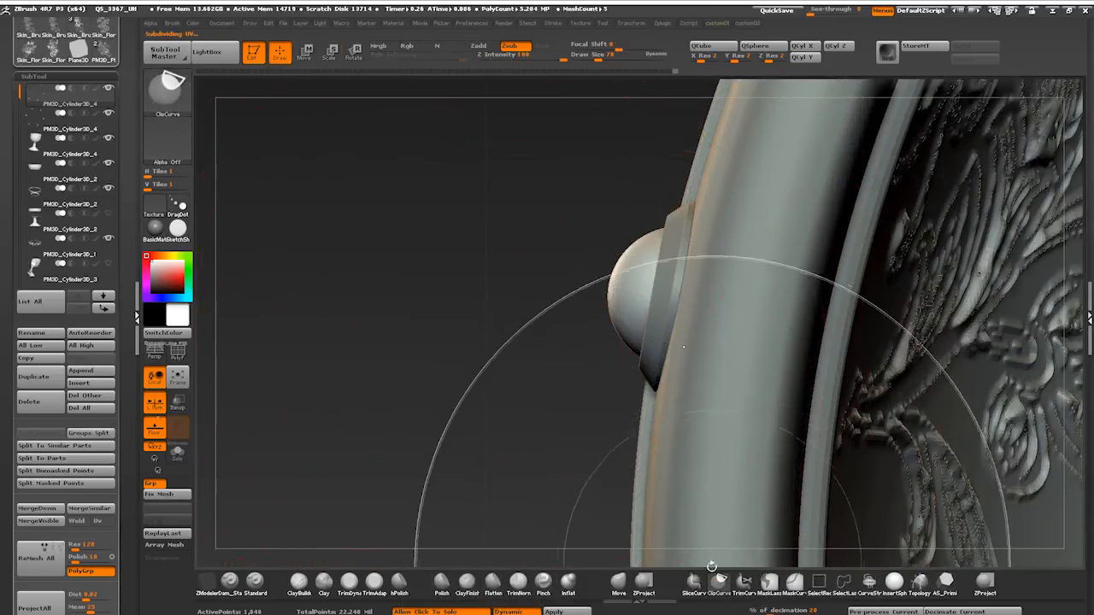
{"action": "left_click_drag", "start_coordinate": [602, 364], "coordinate": [627, 234], "text": "ctrl+shift"}
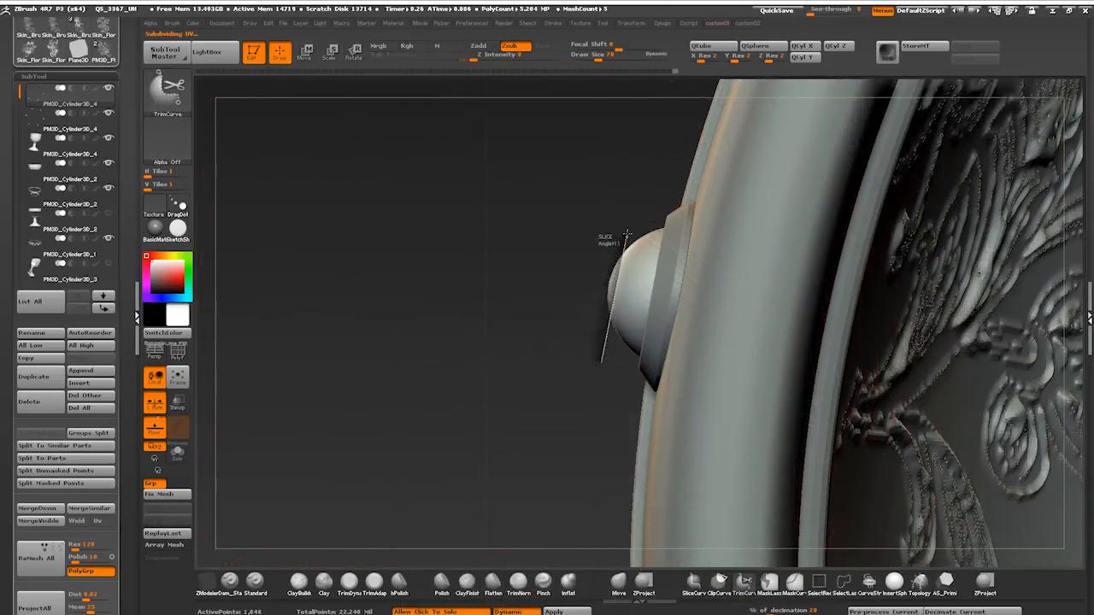
{"action": "right_click_drag", "start_coordinate": [483, 365], "coordinate": [458, 220]}
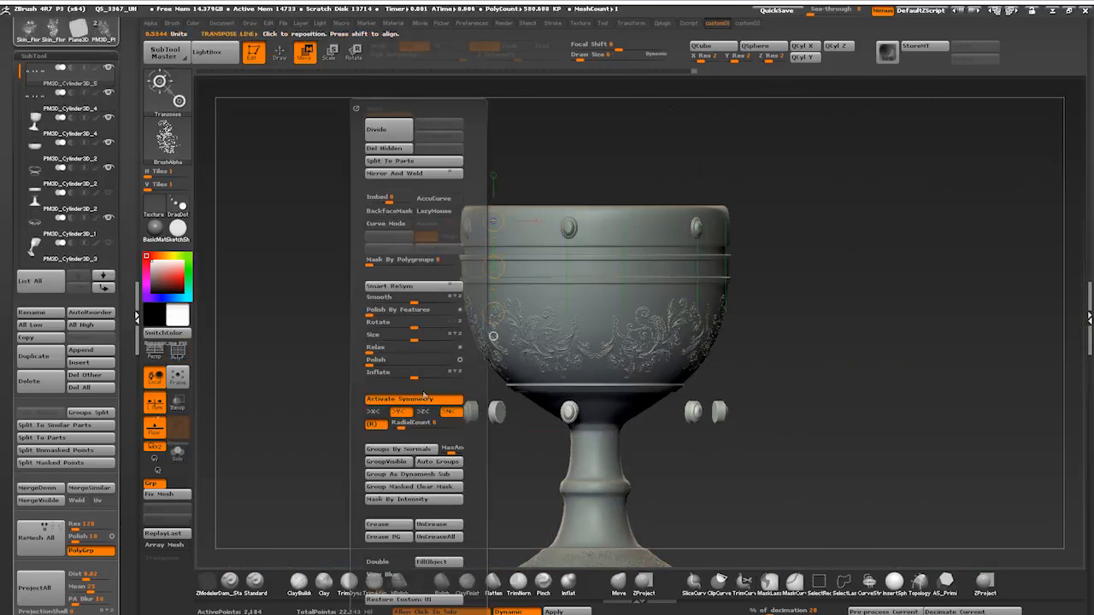
Step: Add edge loops to the trim band, grow the bowl's visibility and delete the hidden geometry
{"action": "key", "text": "space"}
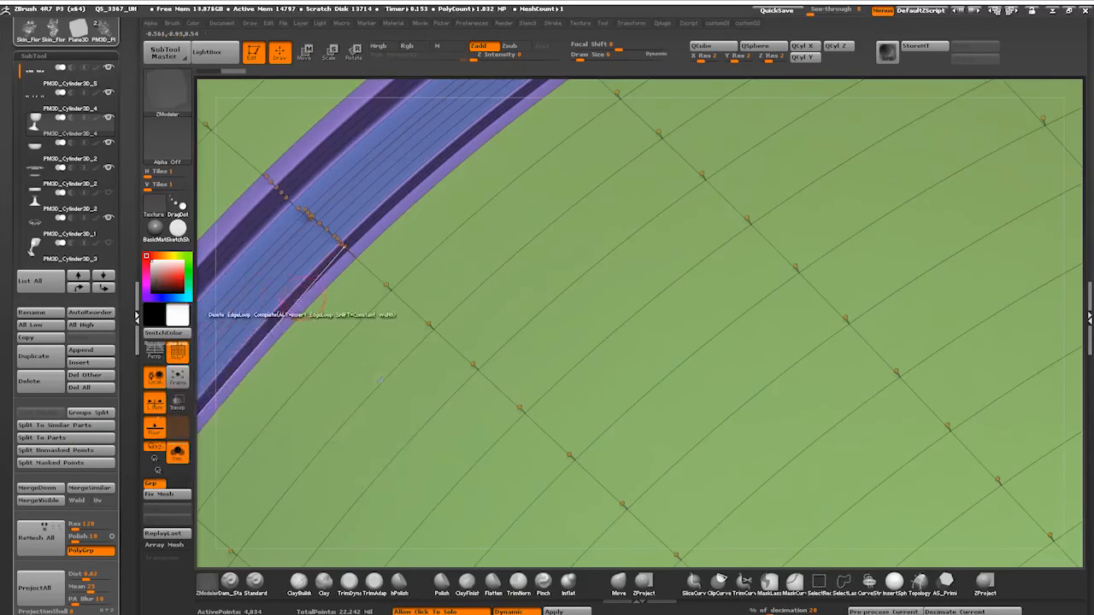
{"action": "left_click", "coordinate": [325, 350]}
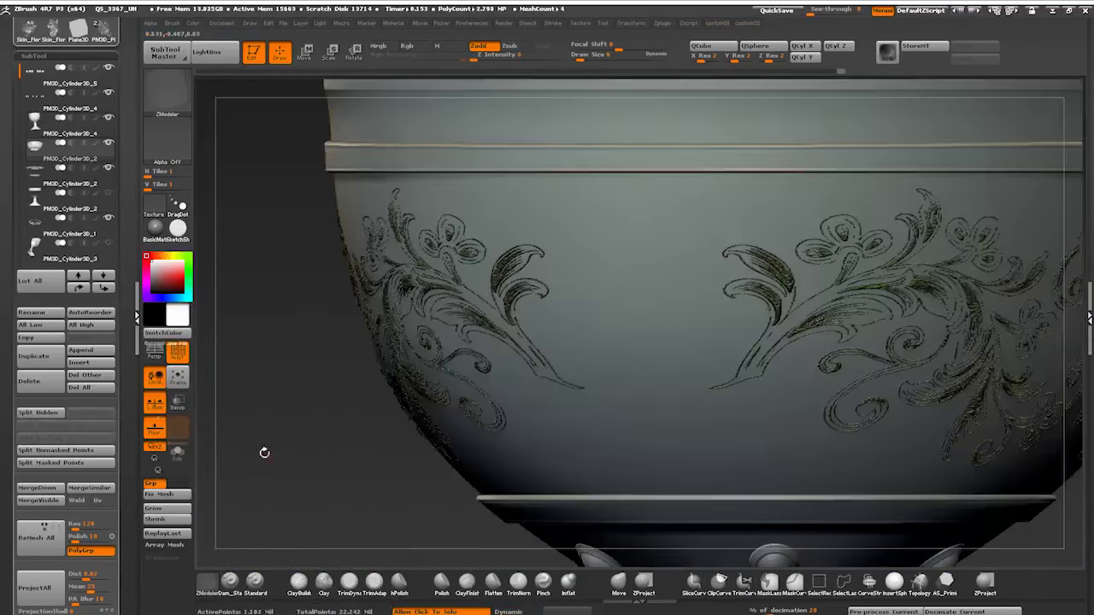
{"action": "left_click", "coordinate": [156, 508]}
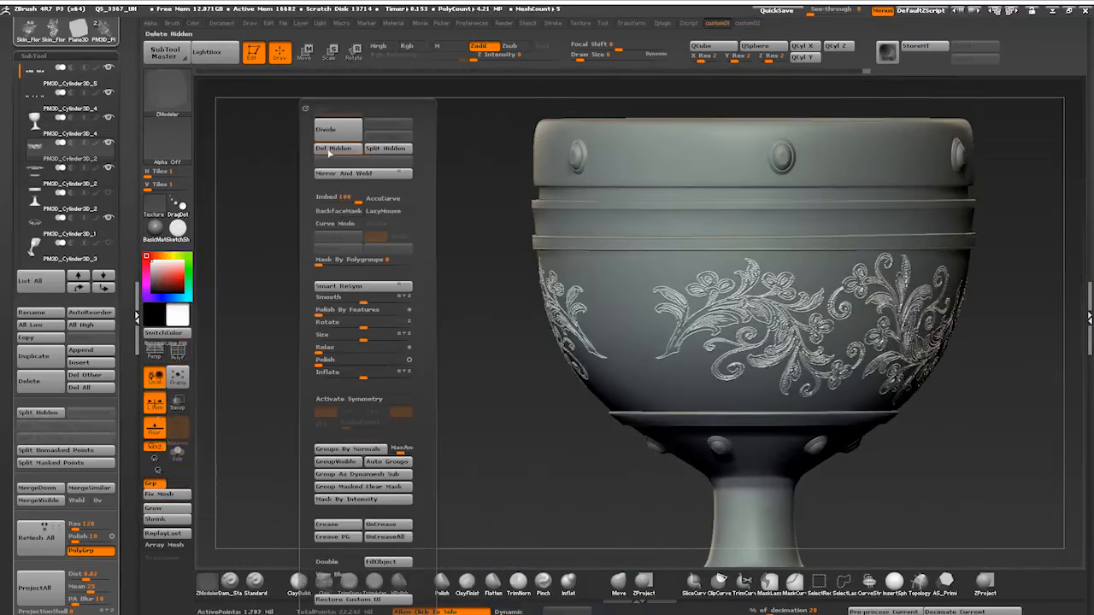
Step: Subdivide the whole goblet smooth and tilt it to inspect the finished top
{"action": "mouse_move", "coordinate": [437, 460]}
{"action": "right_mouse_down"}
{"action": "mouse_move", "coordinate": [372, 340]}
{"action": "mouse_move", "coordinate": [414, 455]}
{"action": "right_mouse_up"}
{"action": "key", "text": "ctrl+d"}
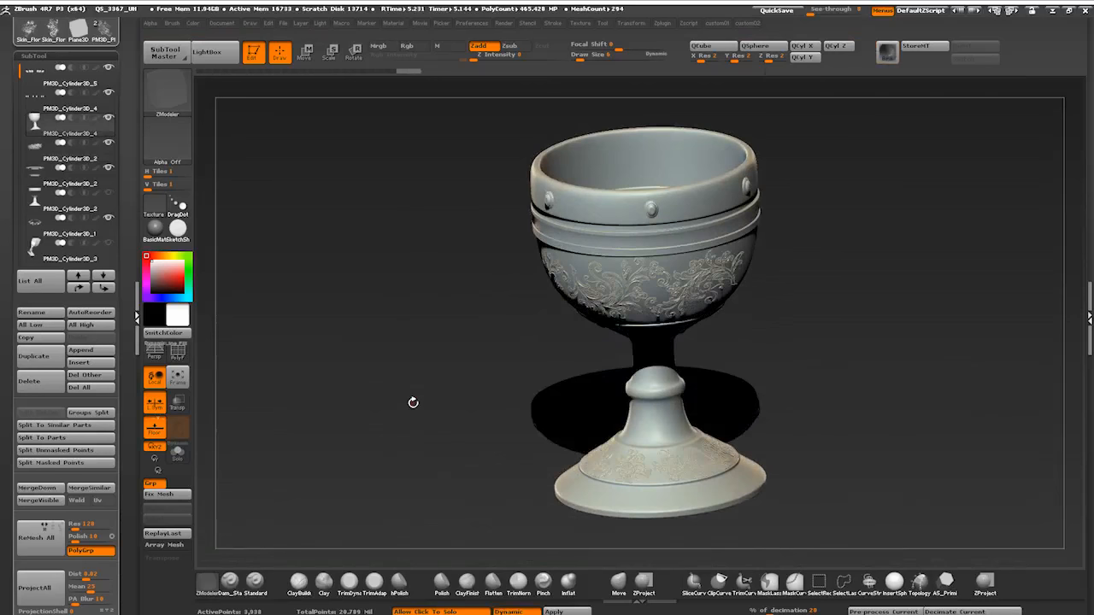
{"action": "right_click_drag", "start_coordinate": [412, 404], "coordinate": [347, 328]}
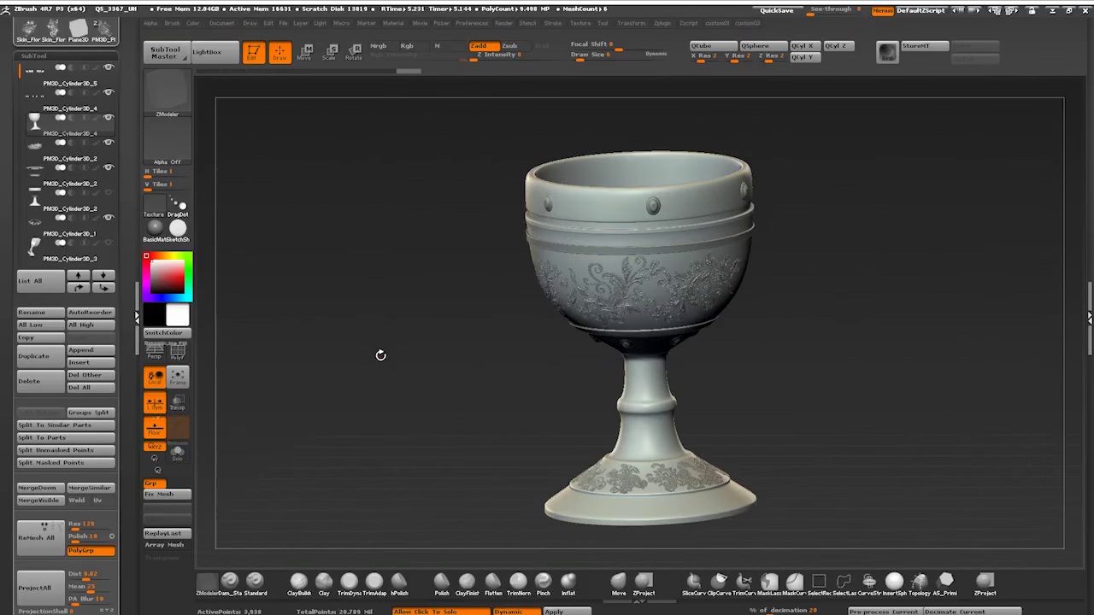